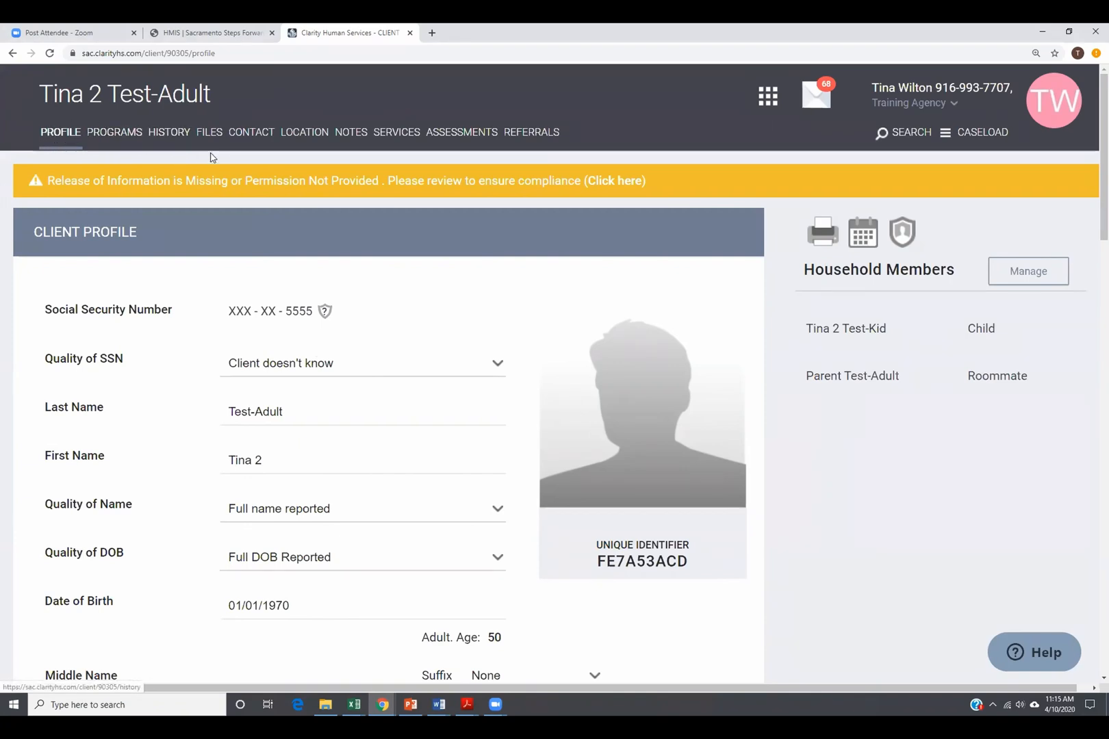
- Start a new contact record for this client with the contact type Client
scroll(365, 365, "down", 1)
scroll(365, 366, "down", 5)
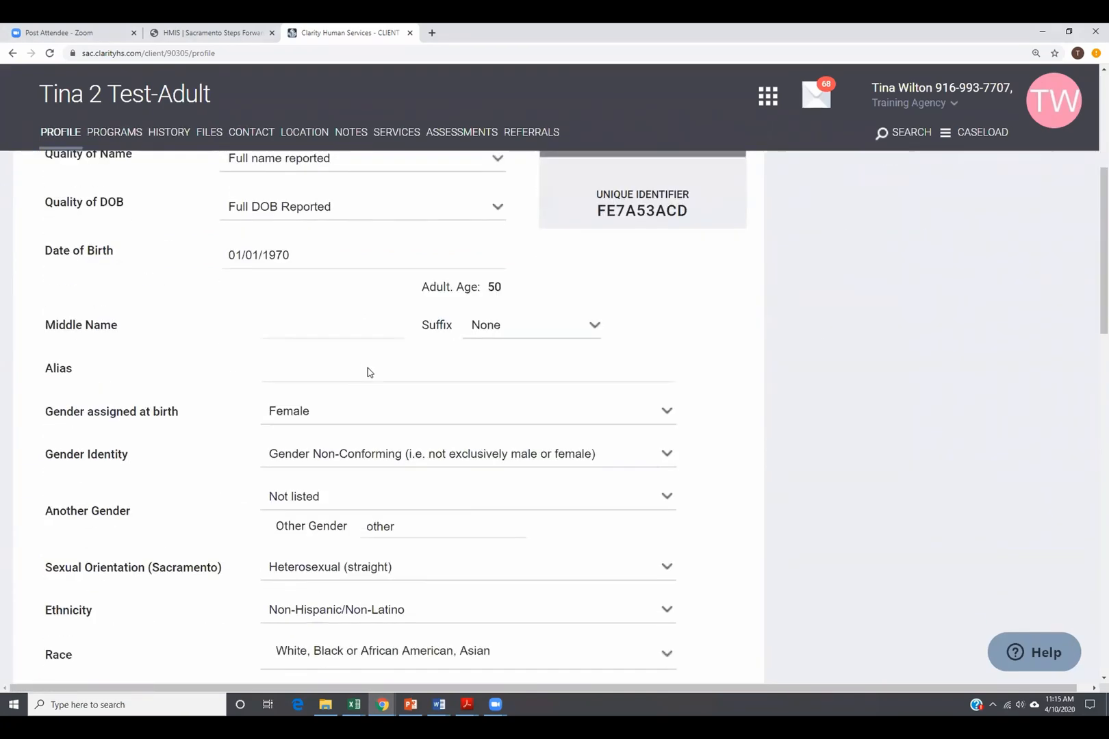
left_click(251, 132)
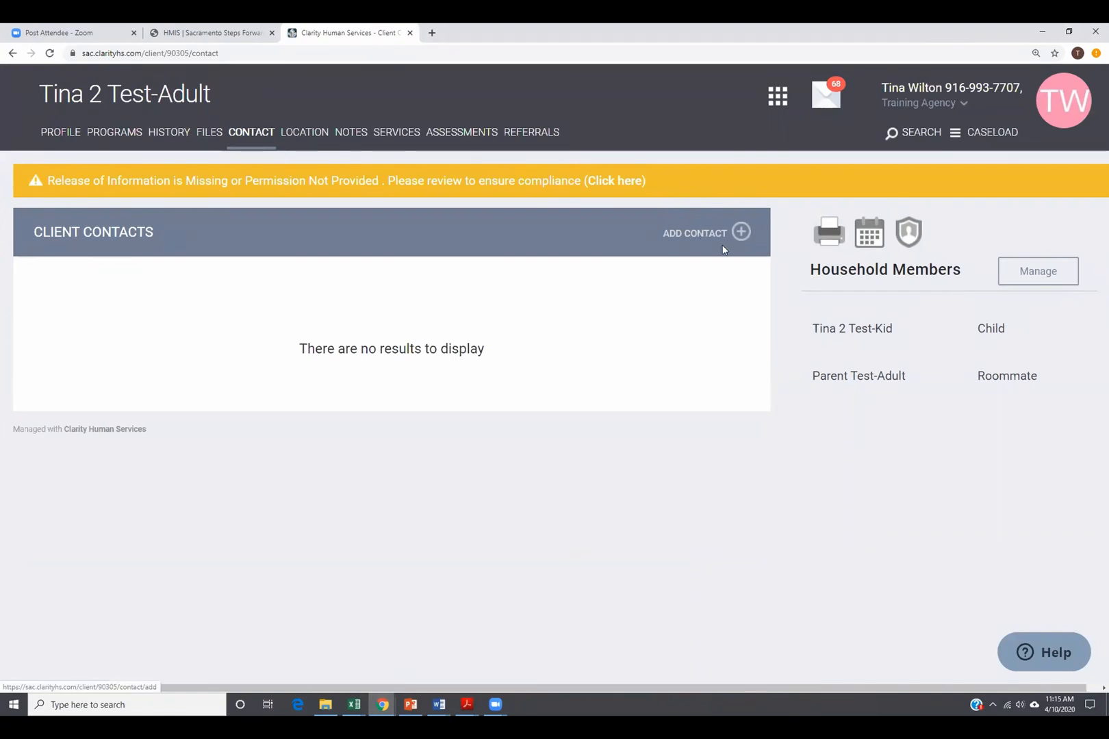
left_click(744, 234)
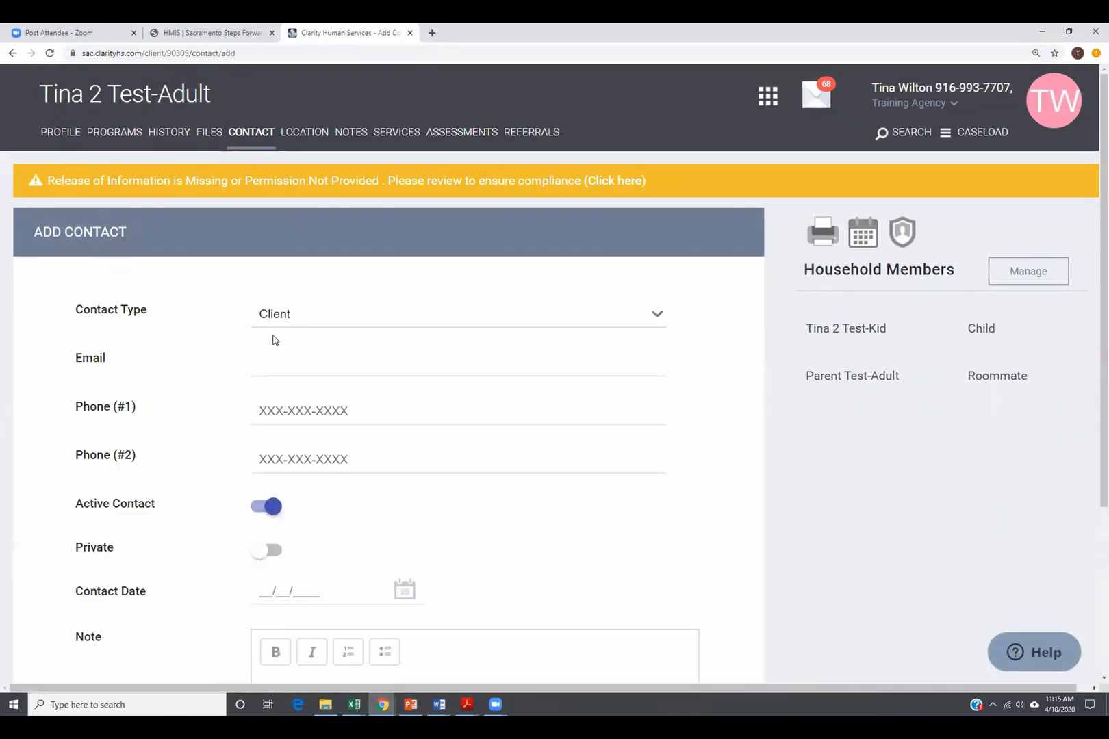
left_click(304, 318)
left_click(303, 331)
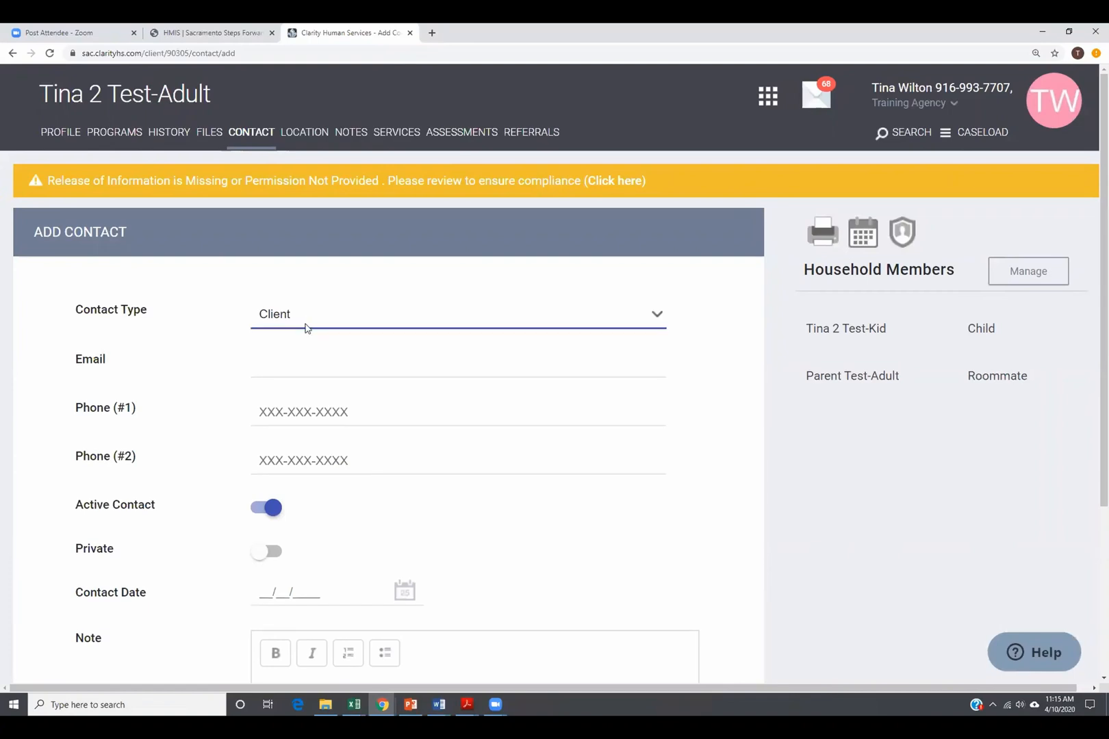
left_click(662, 320)
left_click(656, 315)
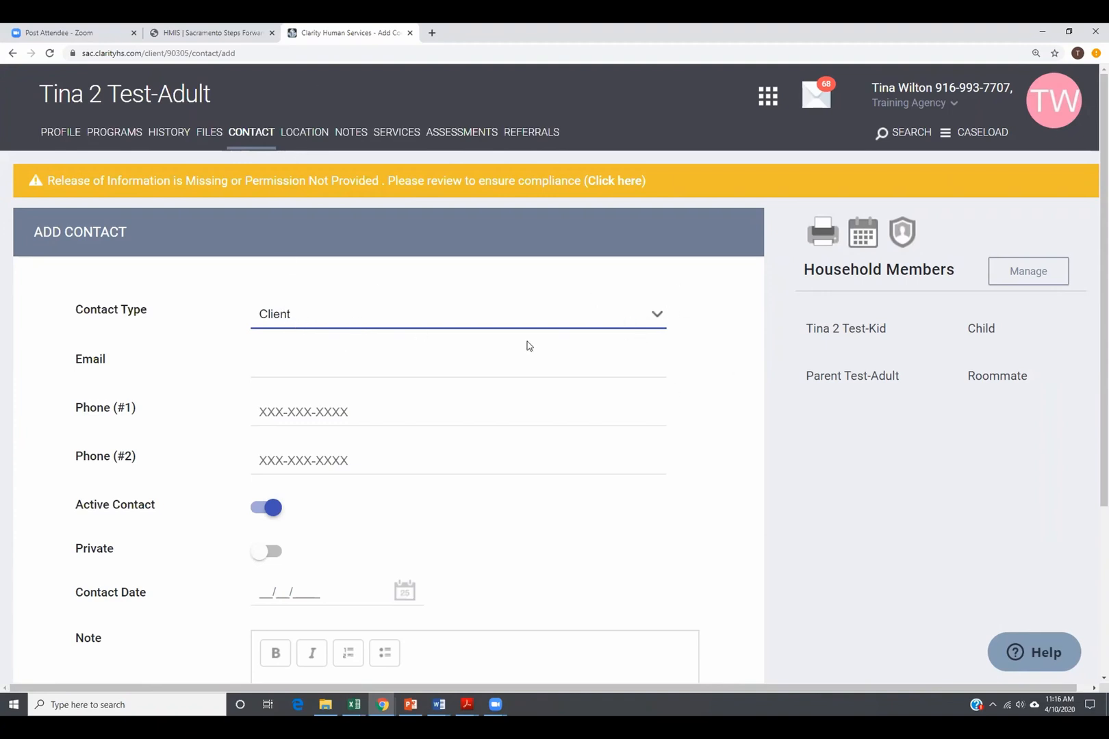
- Fill in the client's first phone number and e-mail address in the new contact
left_click(321, 415)
type("916-999-9999")
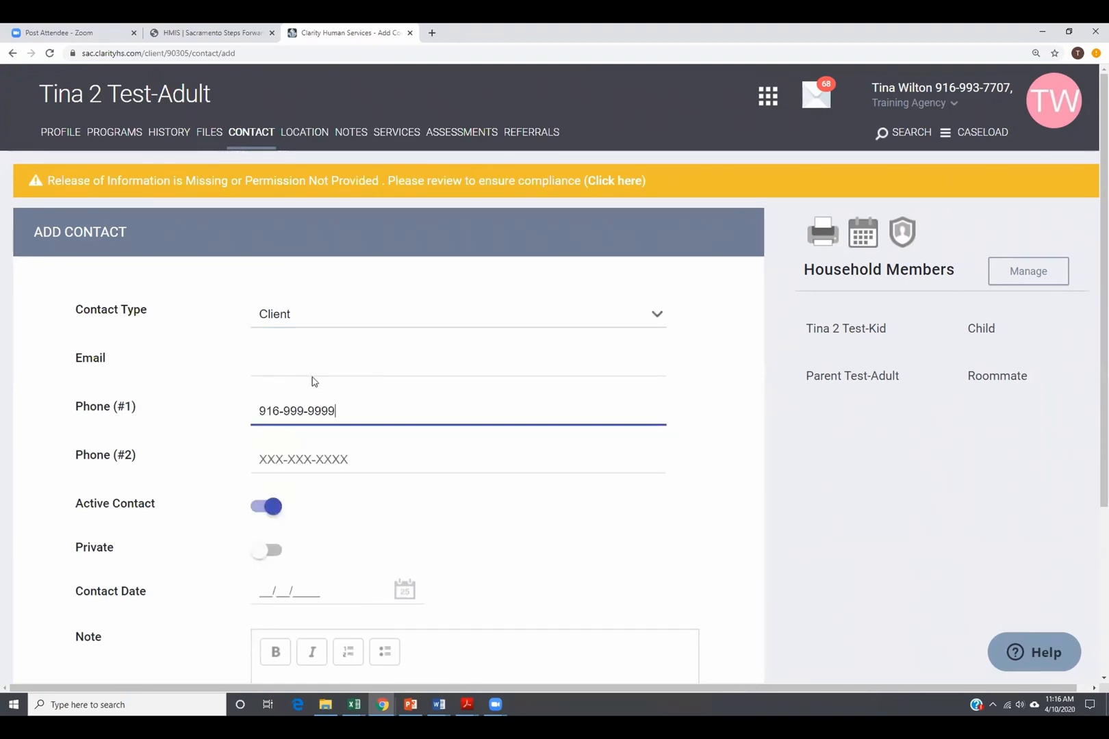
left_click(284, 367)
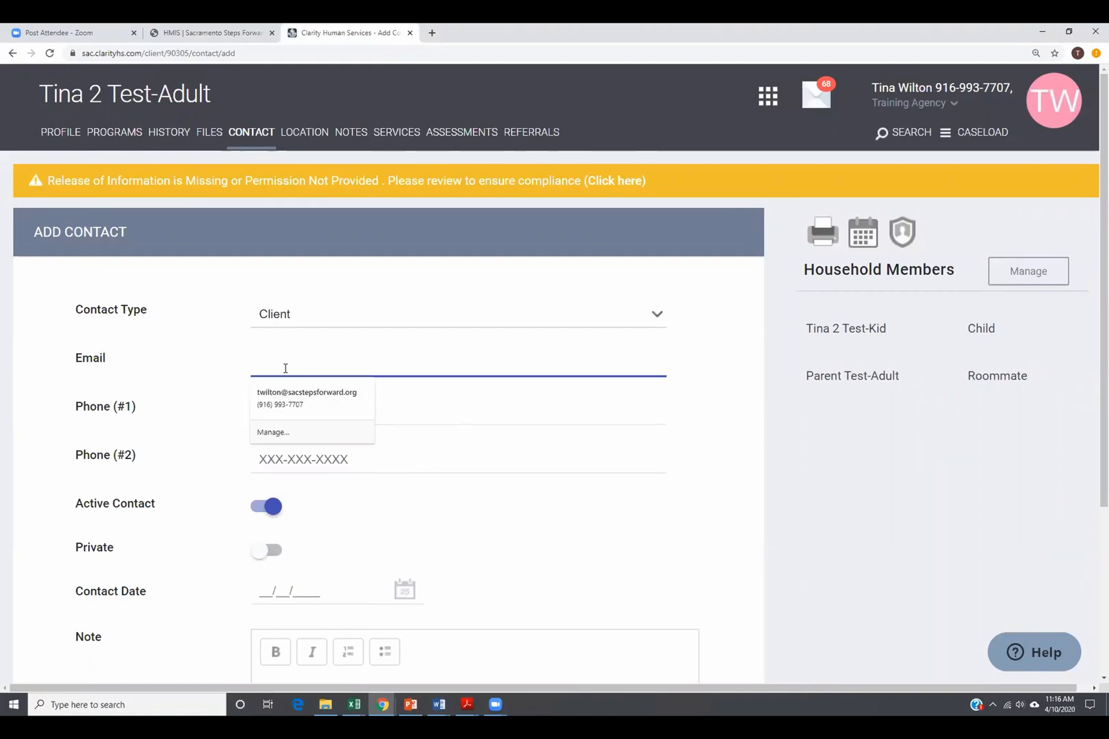
type("client@email.com")
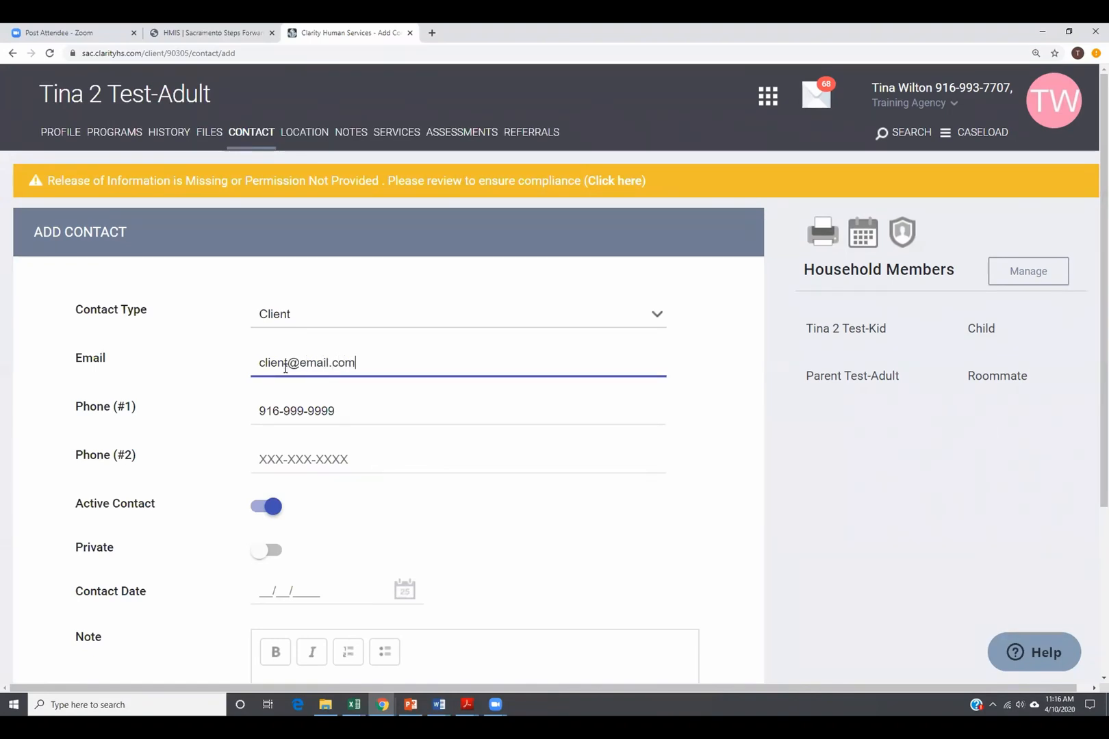
- Mark the new contact as private and set its contact date to 04/10/2020
scroll(218, 463, "down", 2)
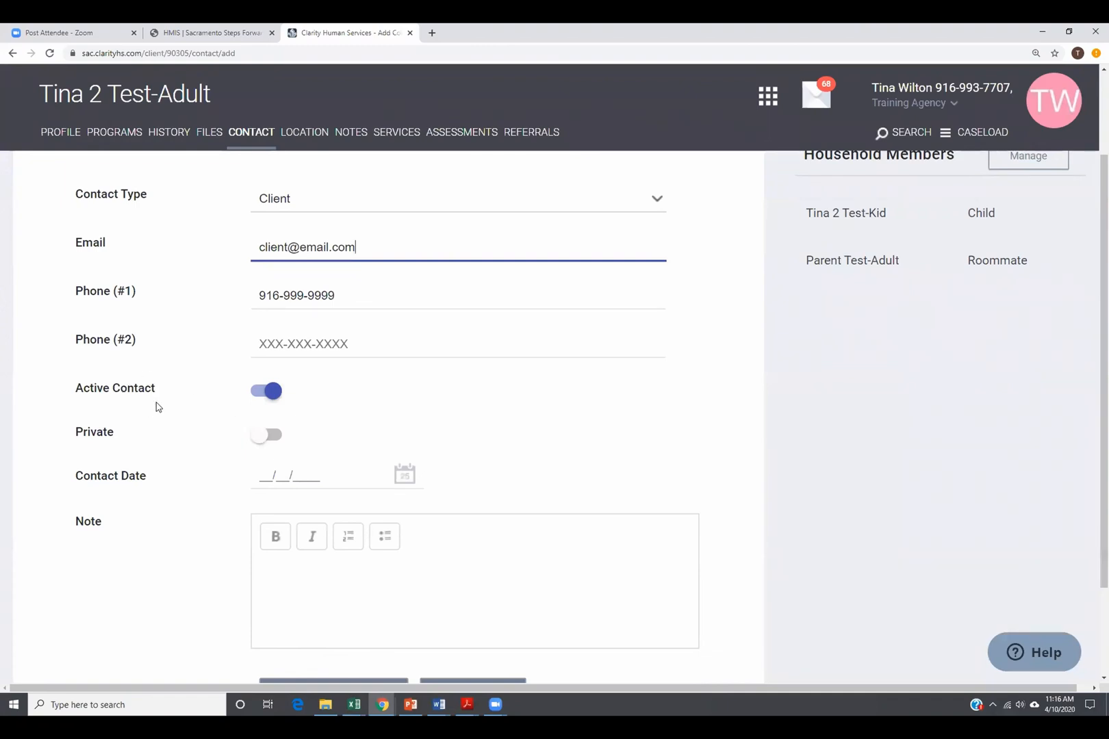
left_click(273, 438)
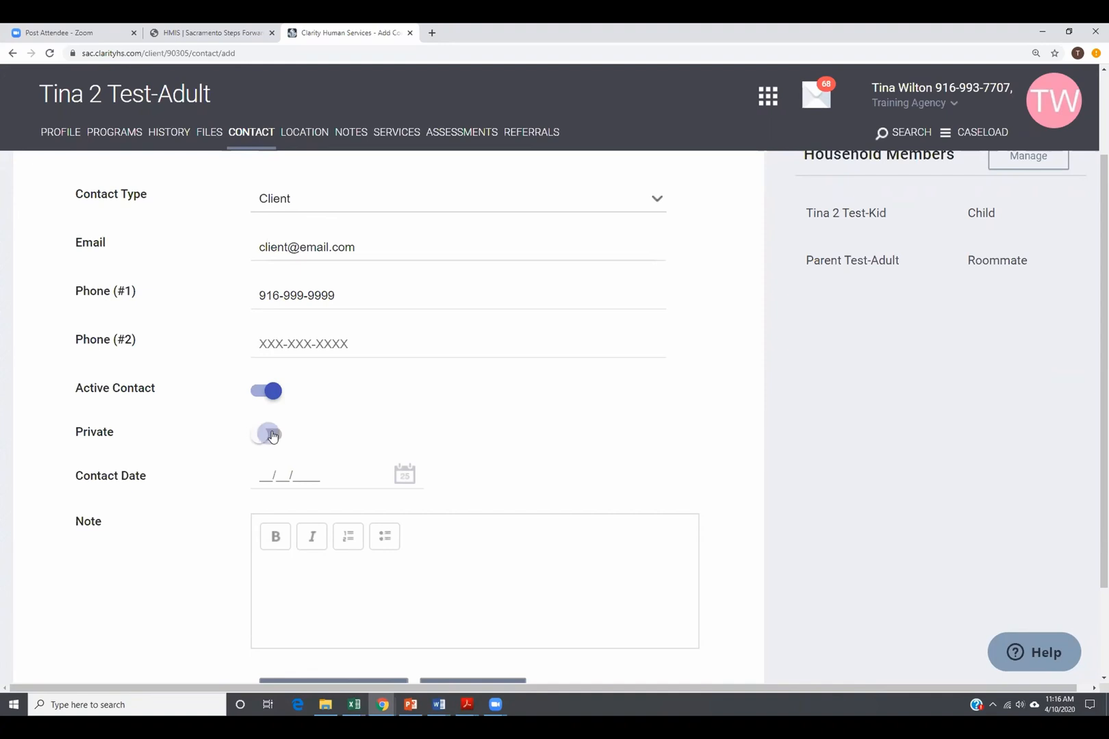
left_click(273, 475)
left_click(368, 582)
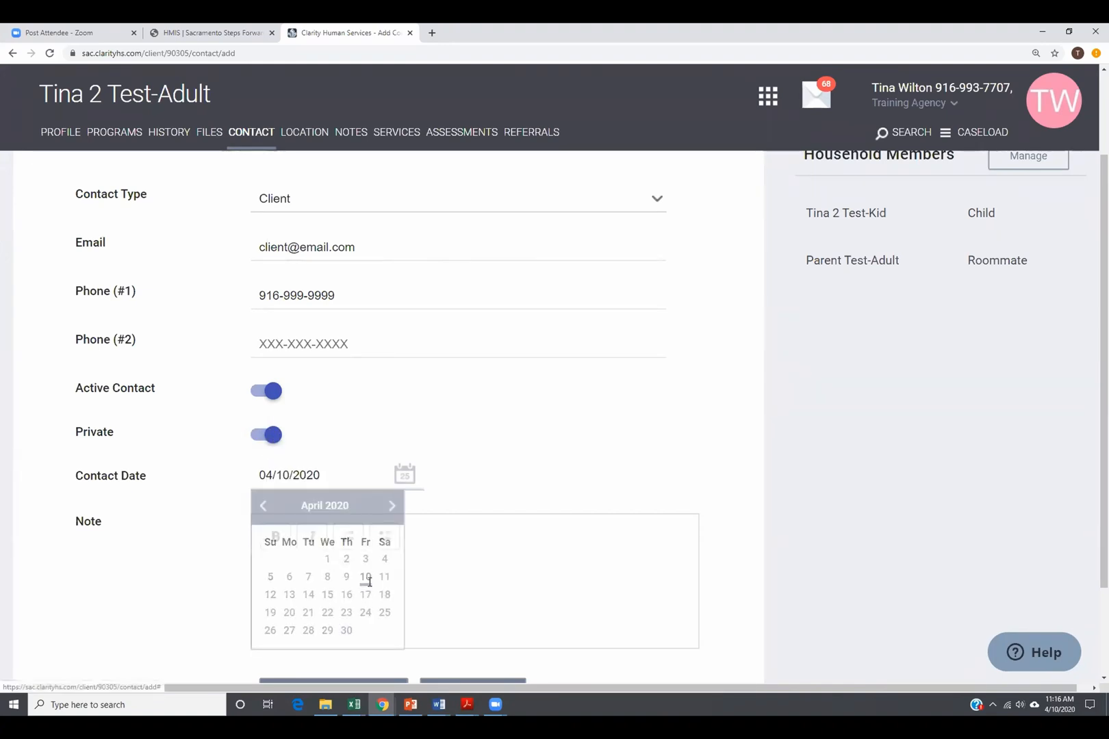
scroll(397, 483, "down", 2)
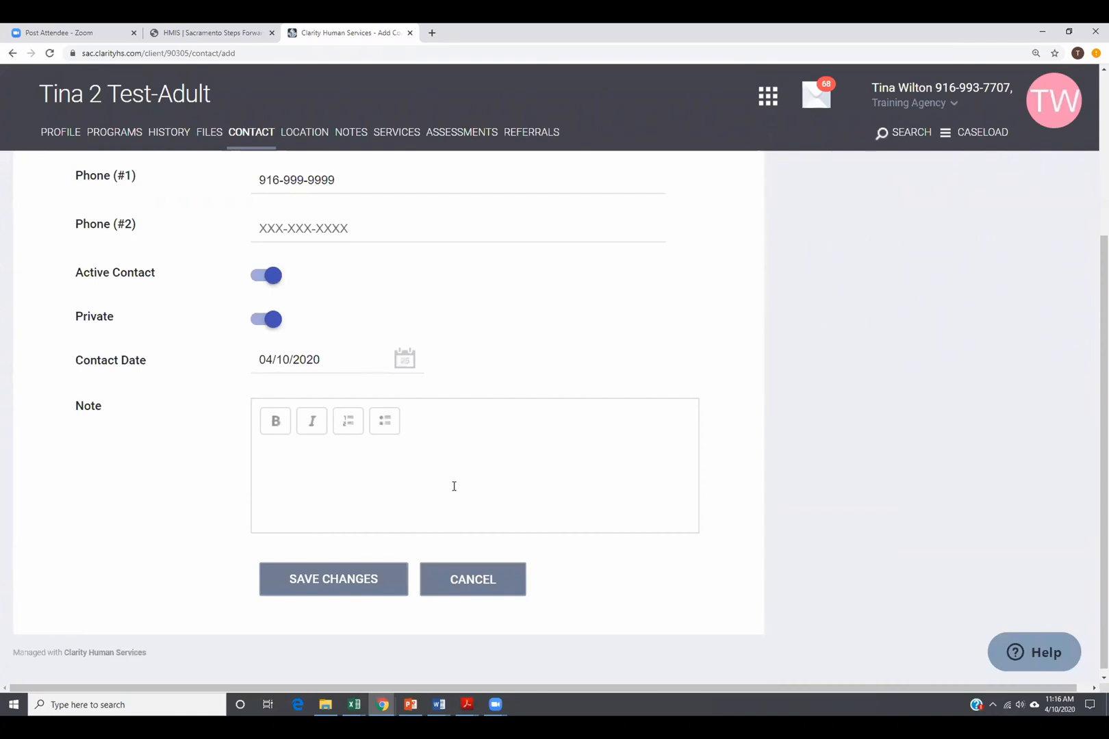
- Add the note "Message phone only. Please only leave your name and number." and save the contact
scroll(454, 486, "up", 3)
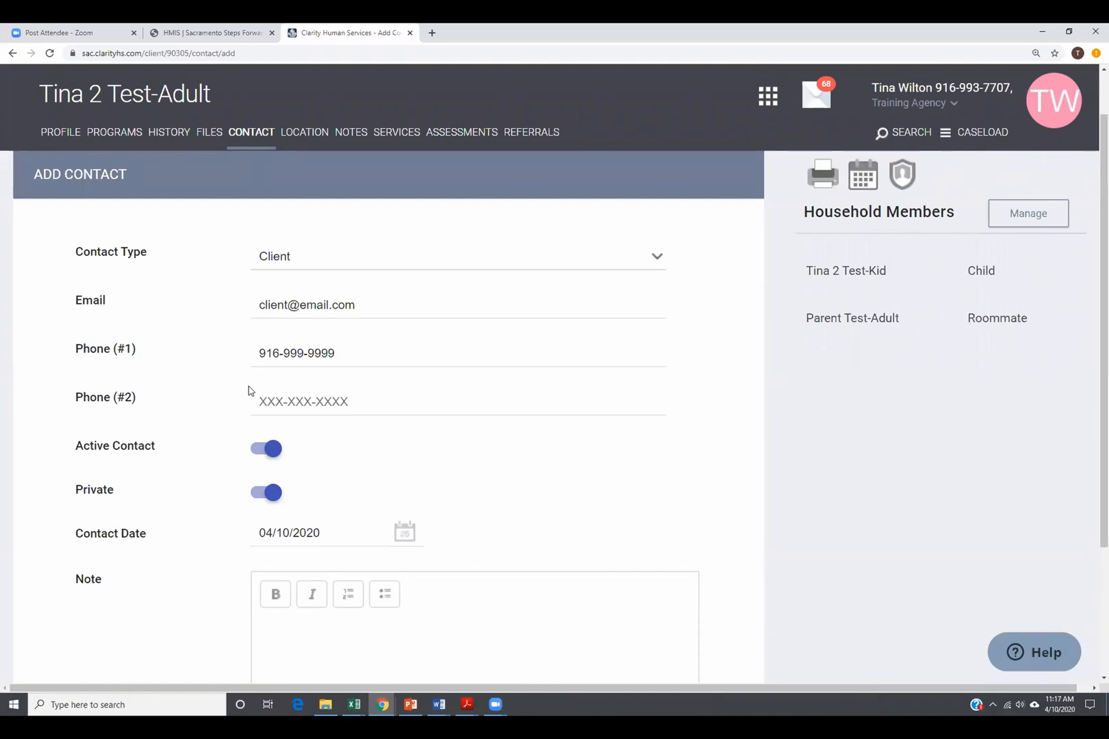
scroll(268, 506, "down", 2)
left_click(289, 520)
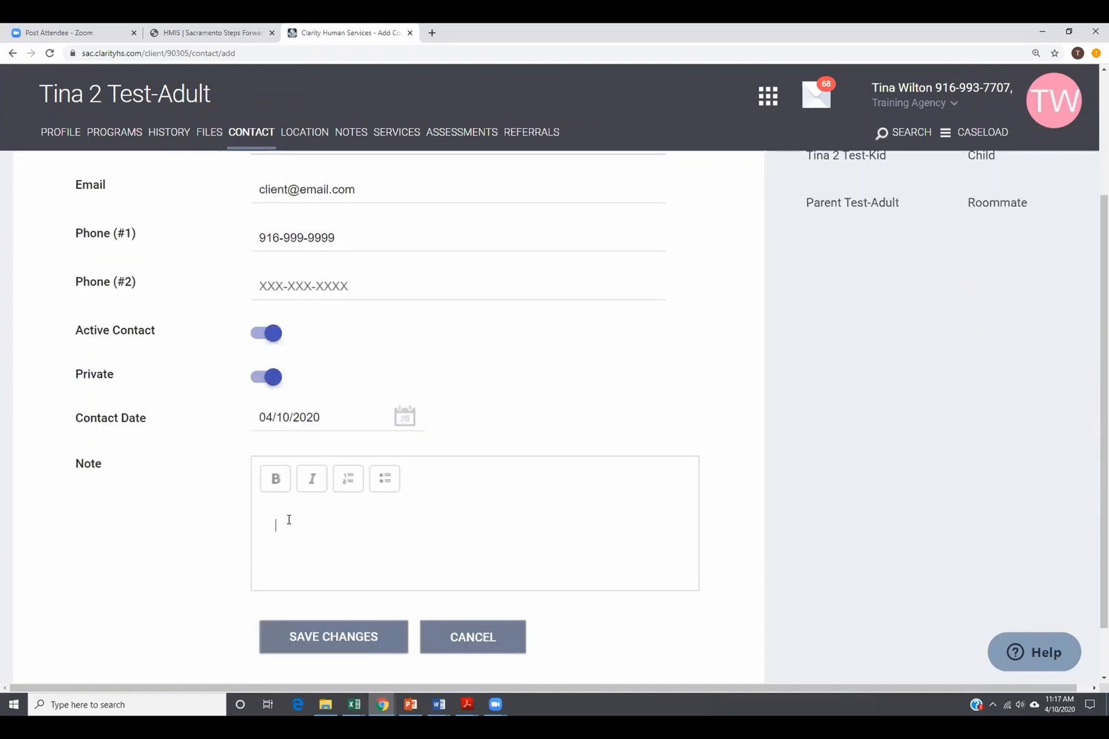
type("Message phon")
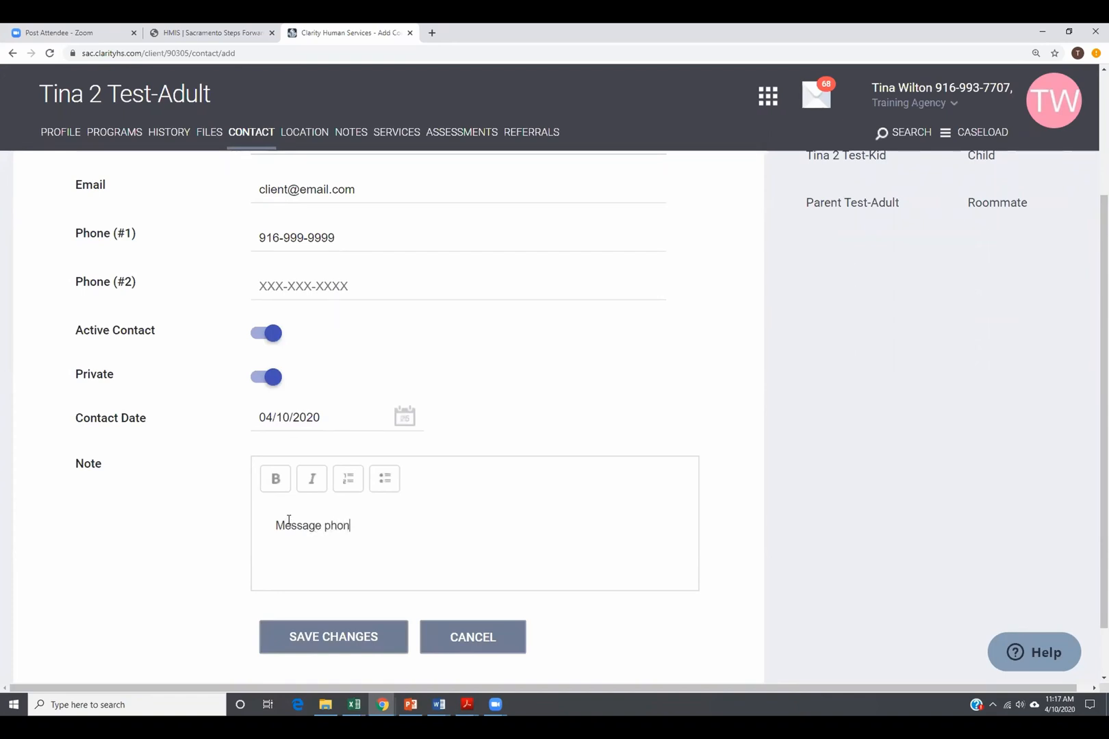
type("e only.  Please")
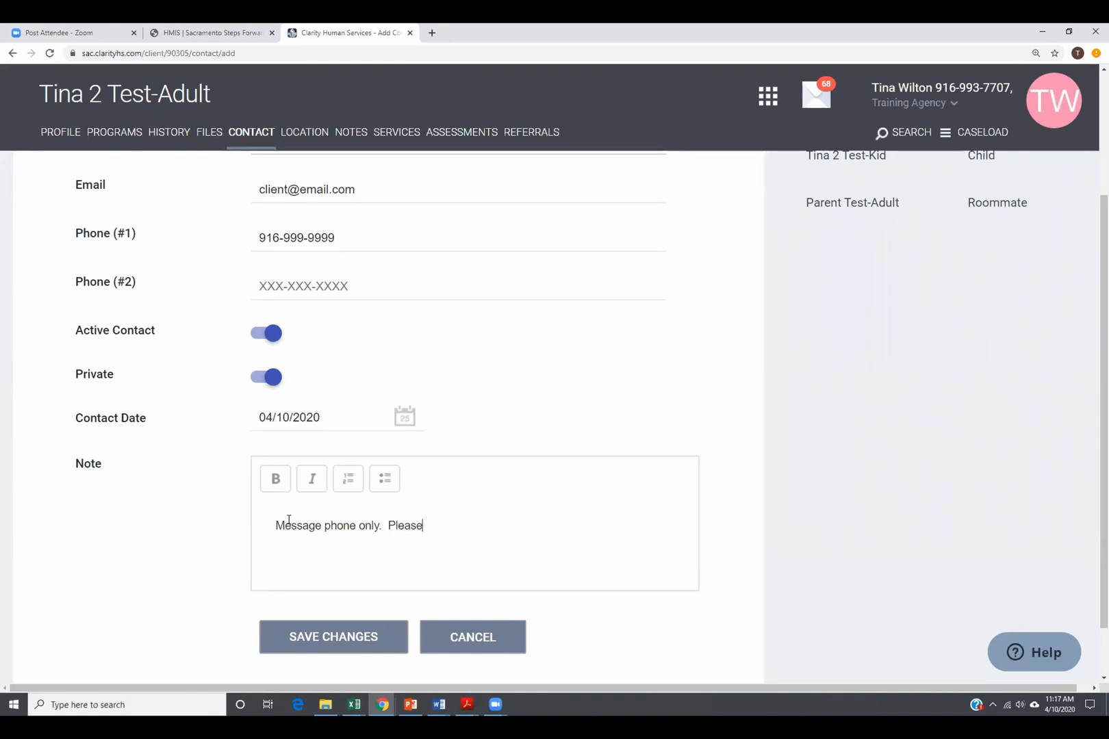
type(" only leave your name ")
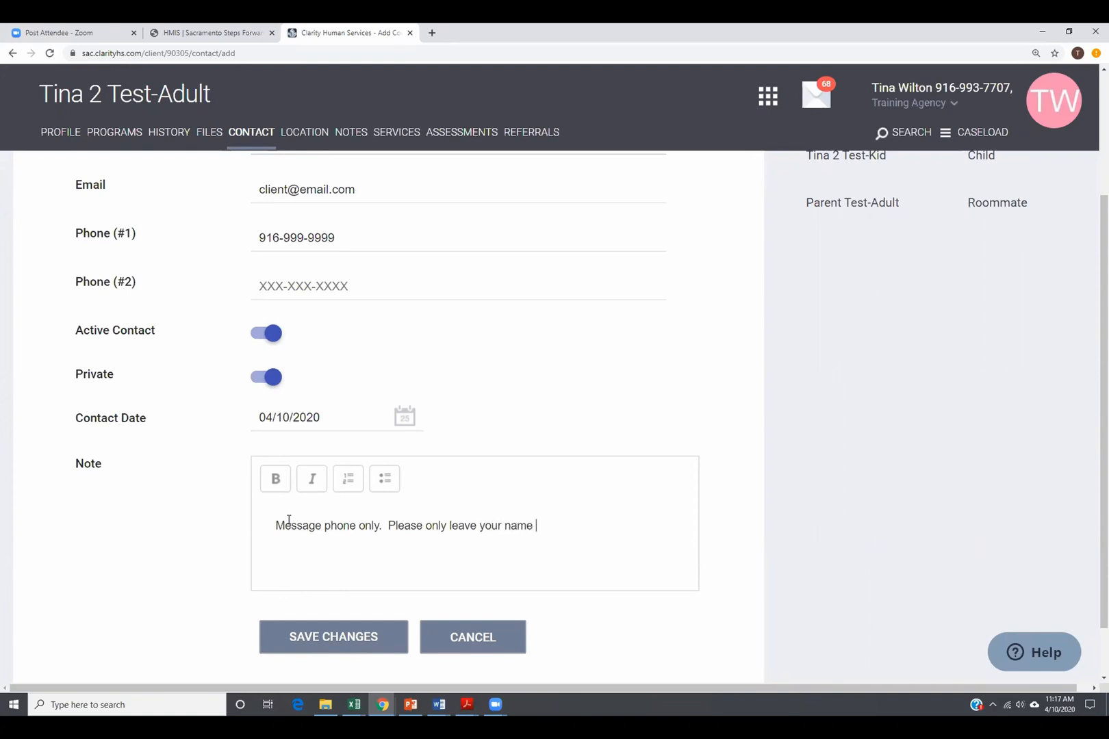
type("and number.")
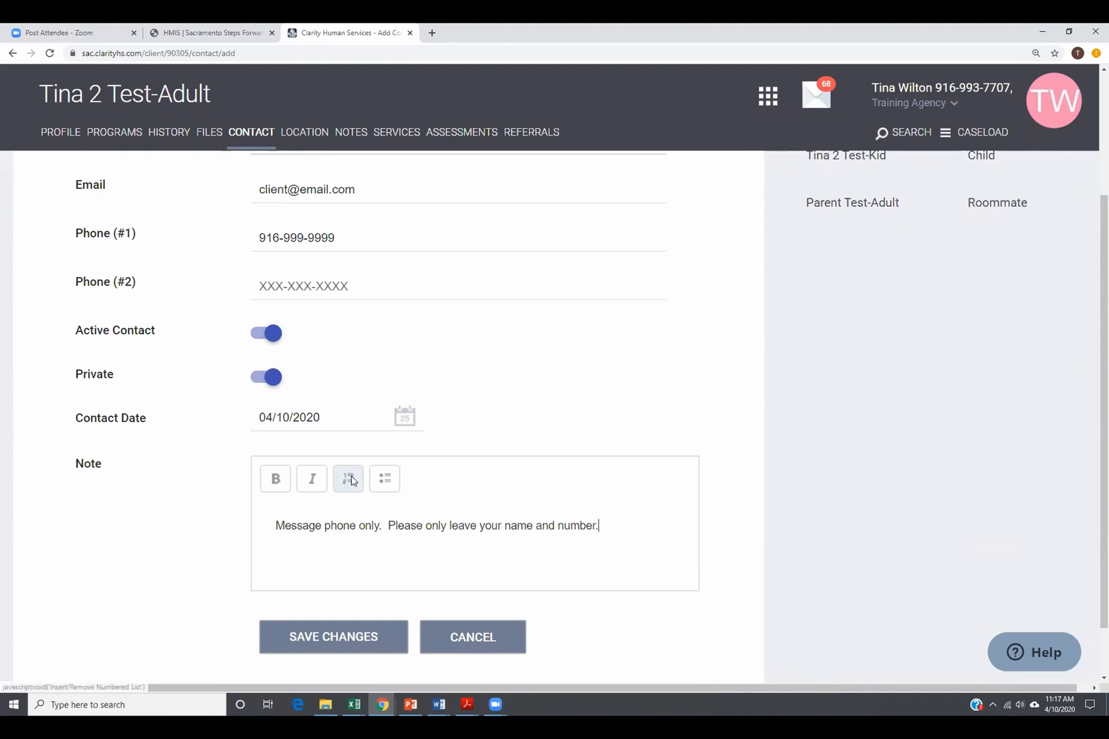
left_click(361, 641)
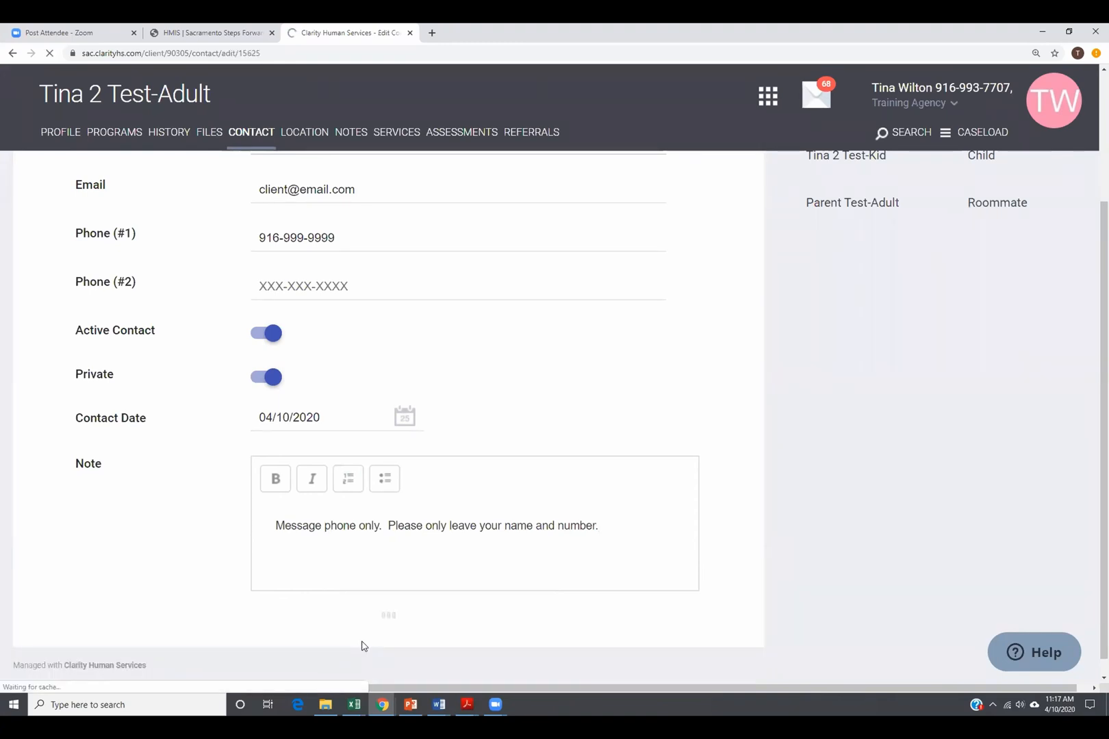
- Check the saved contact's note in the client's contact list, then turn off its Private setting and save
left_click(256, 136)
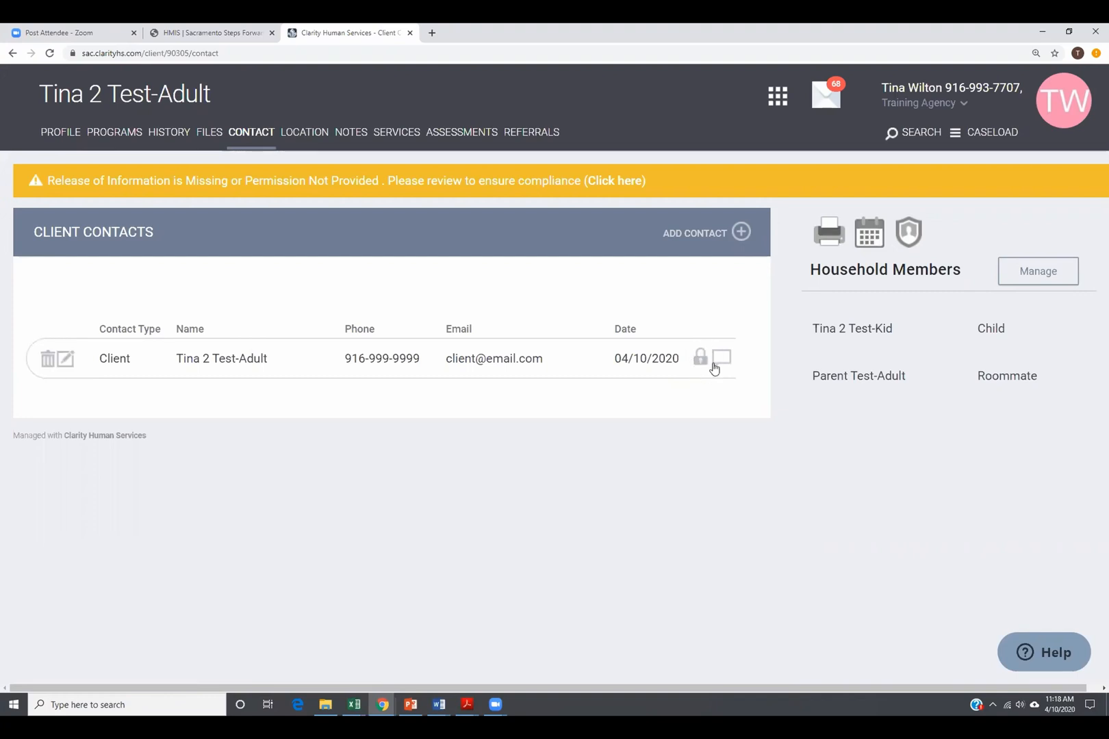
mouse_move(722, 368)
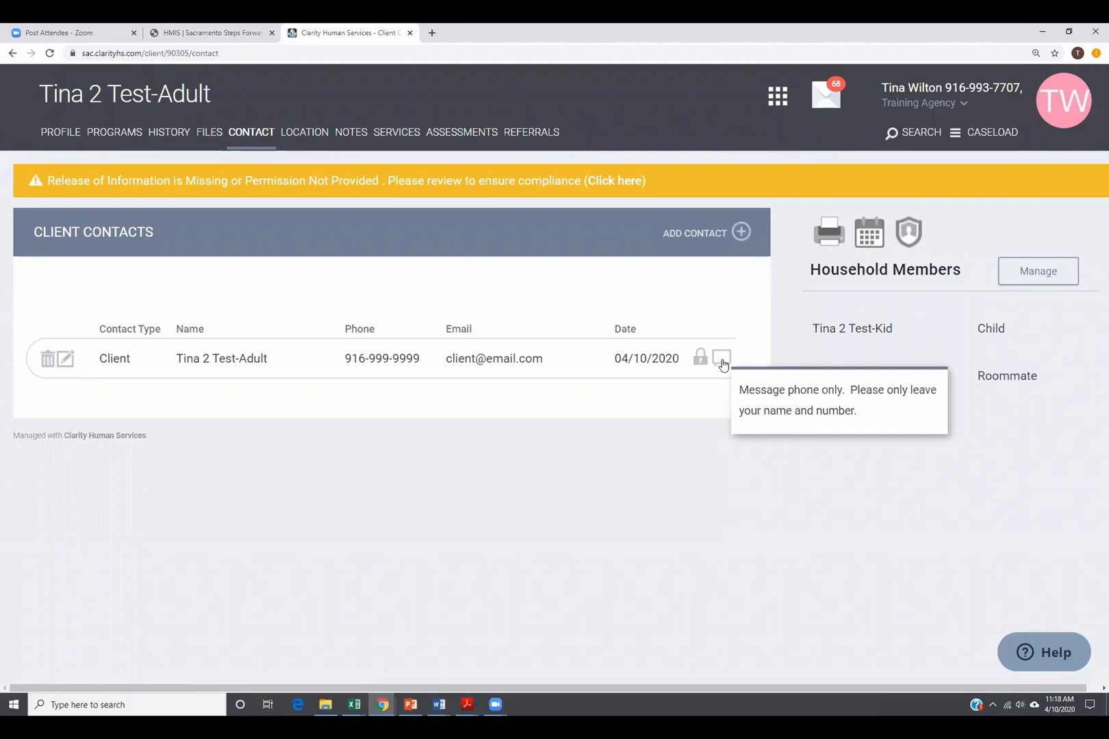
left_click(60, 364)
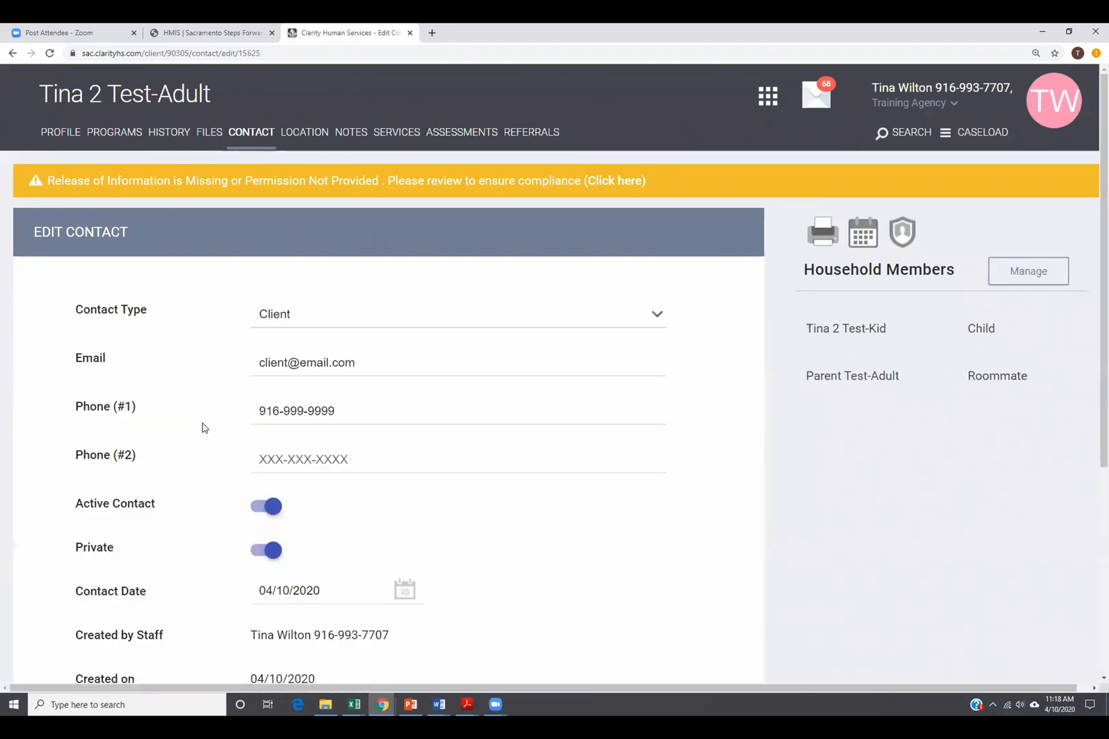
scroll(202, 428, "down", 3)
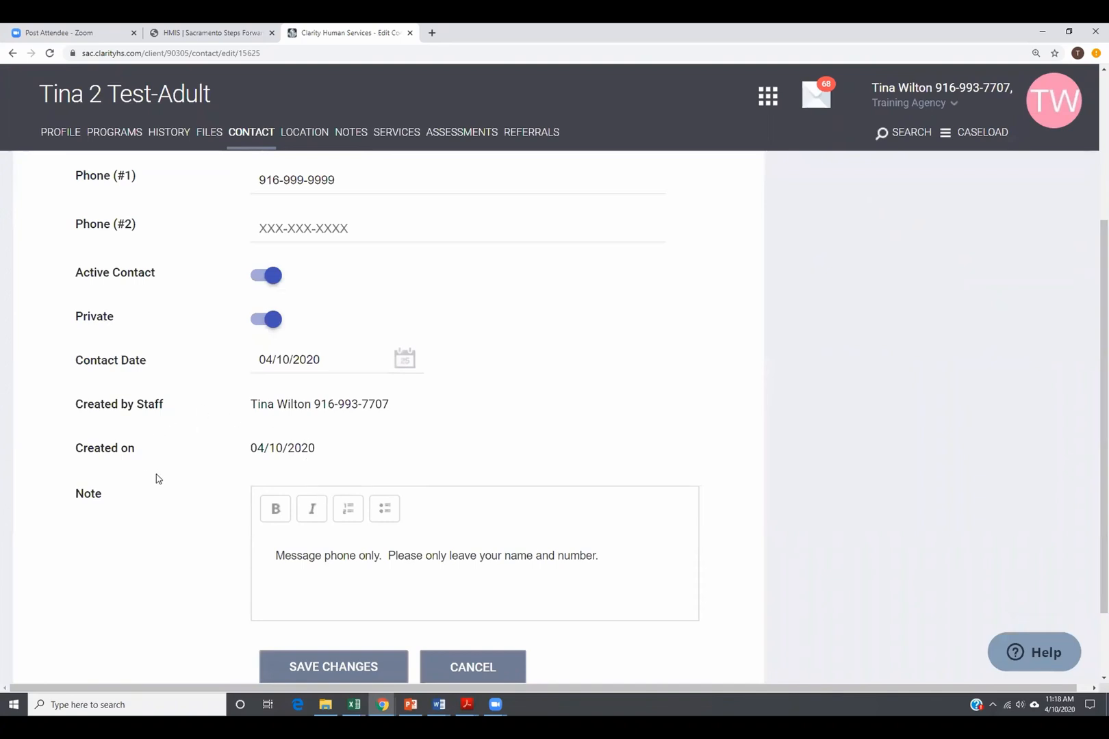
left_click(272, 324)
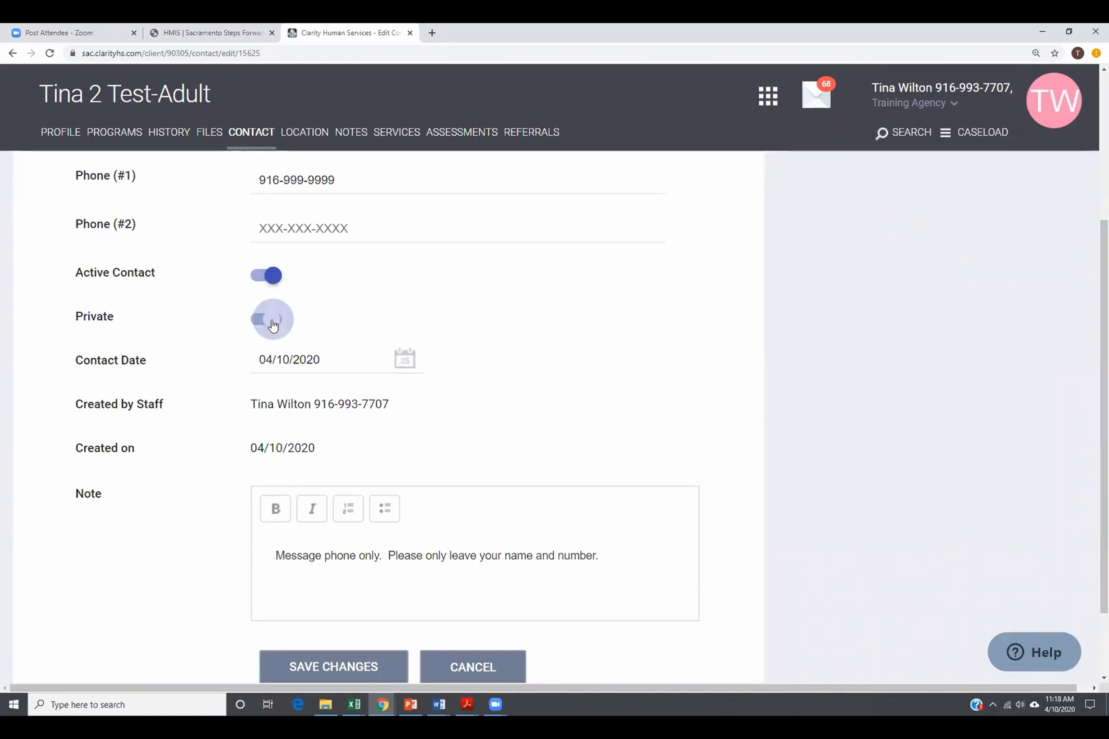
scroll(336, 627, "down", 2)
left_click(346, 580)
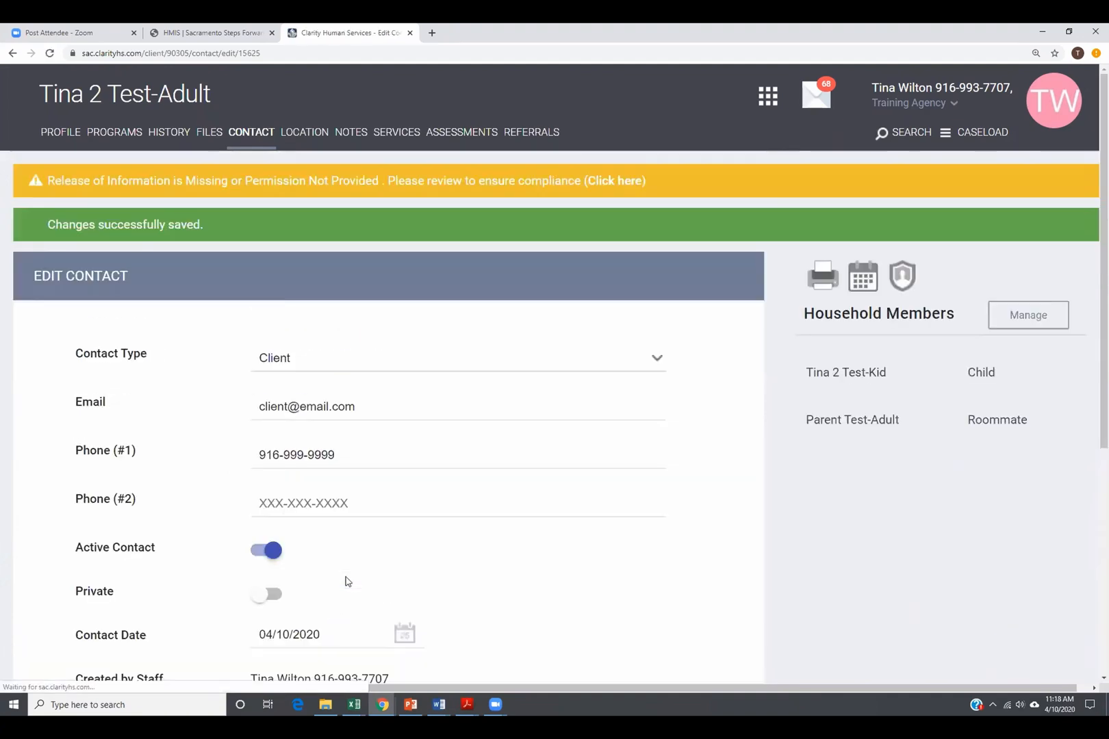
- Reopen the client contact for editing, turn off its Active Contact setting and save
left_click(253, 137)
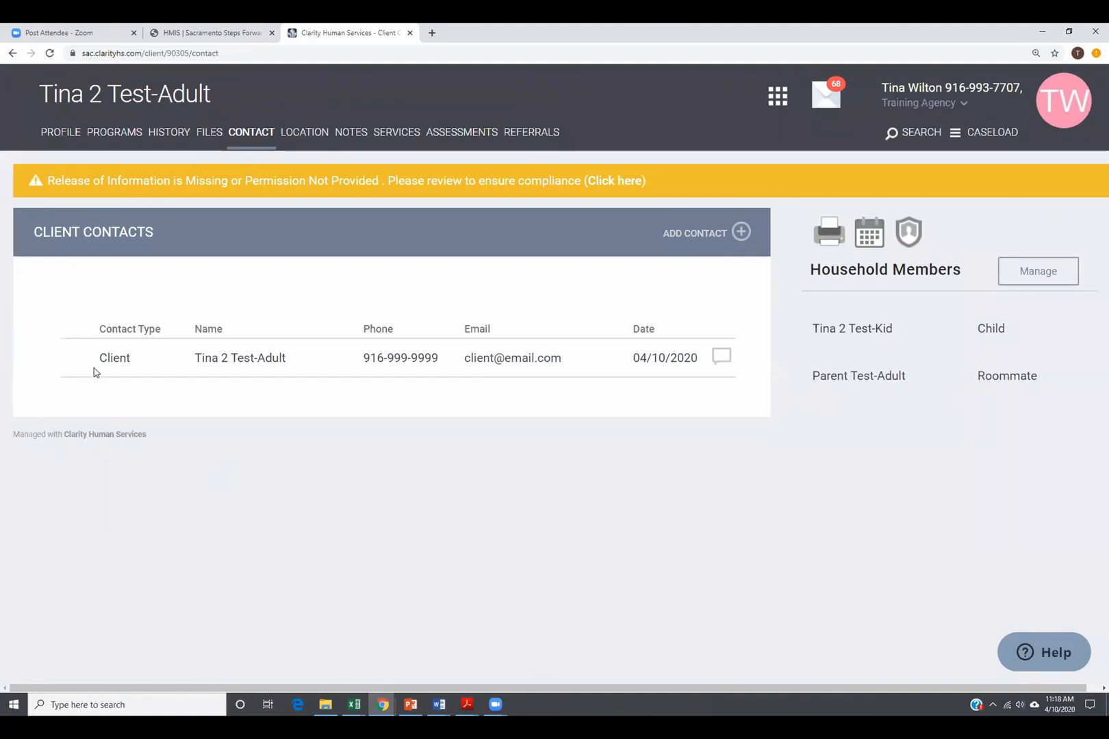
left_click(67, 363)
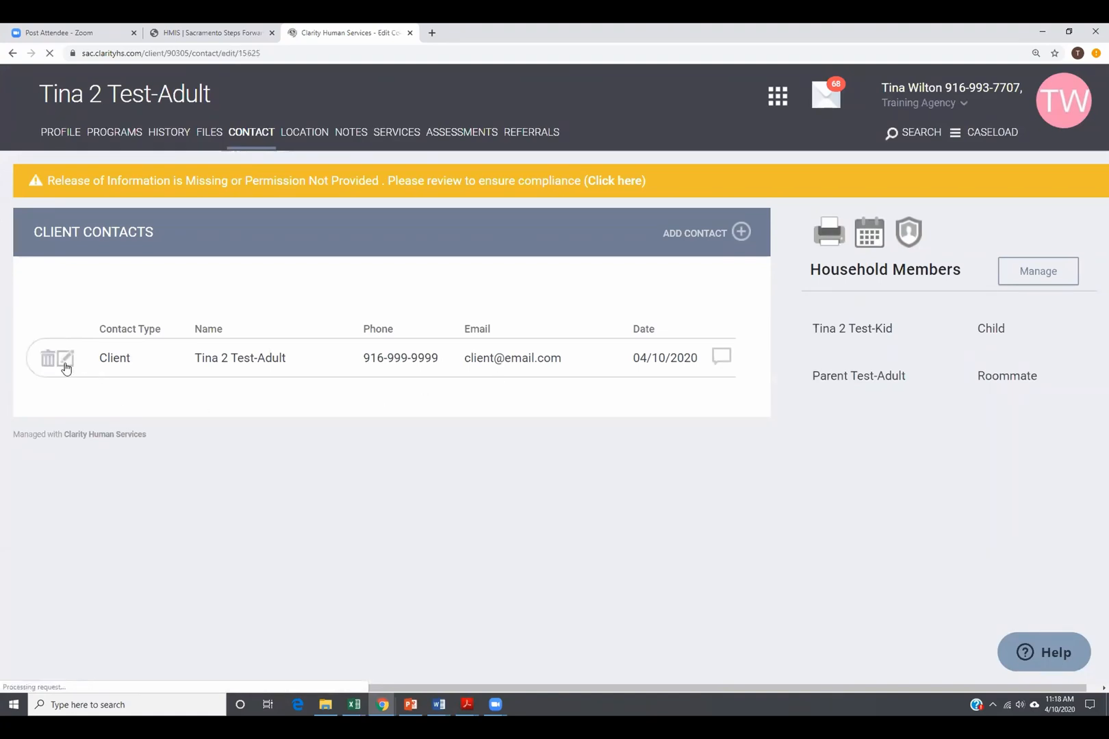
scroll(325, 471, "down", 3)
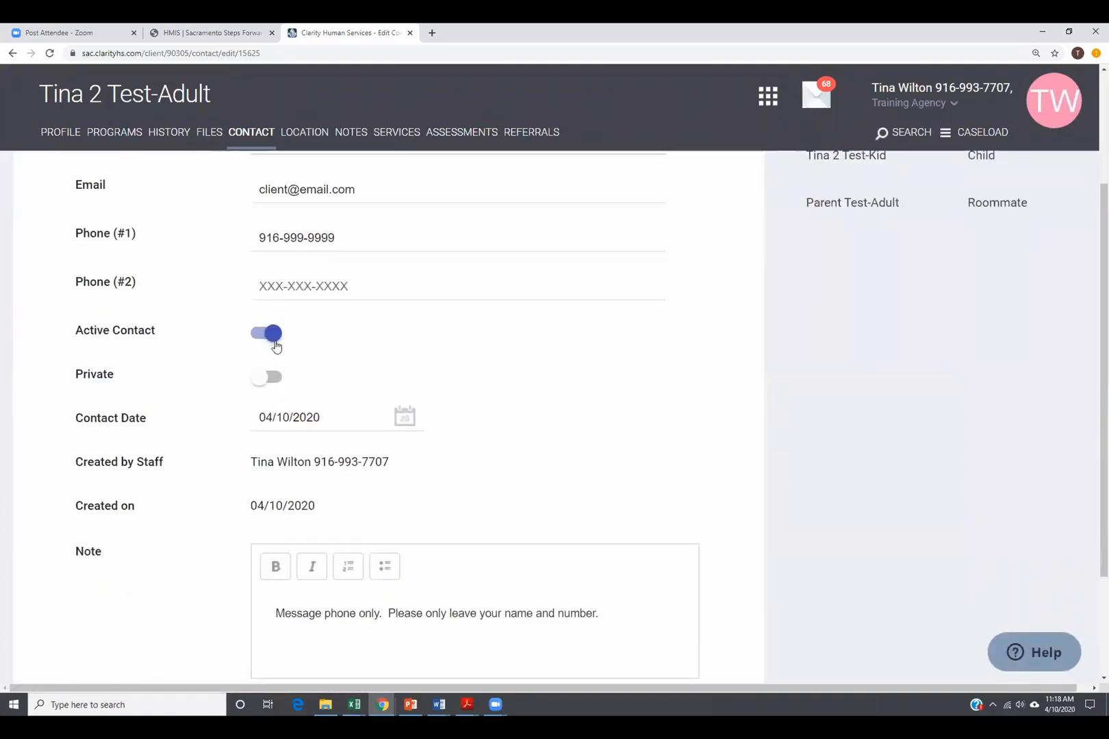
left_click(272, 340)
scroll(272, 341, "down", 3)
left_click(351, 588)
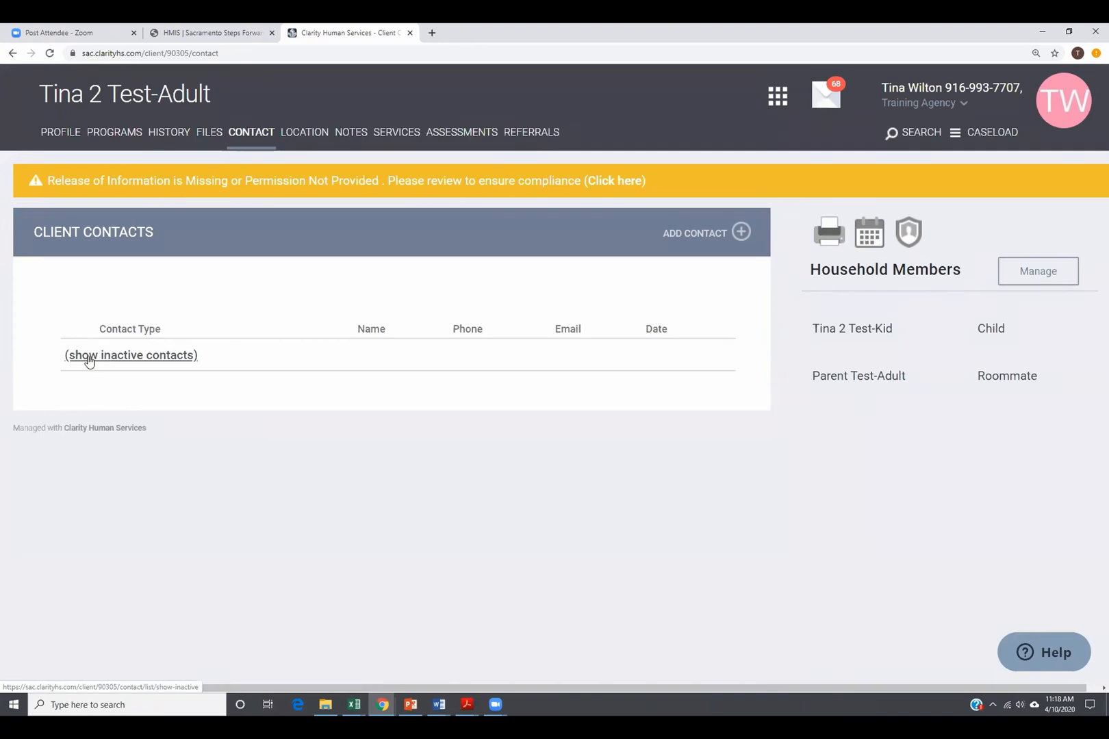
- Show the inactive contacts, make the client contact active again, save it and return to the contact list
left_click(141, 360)
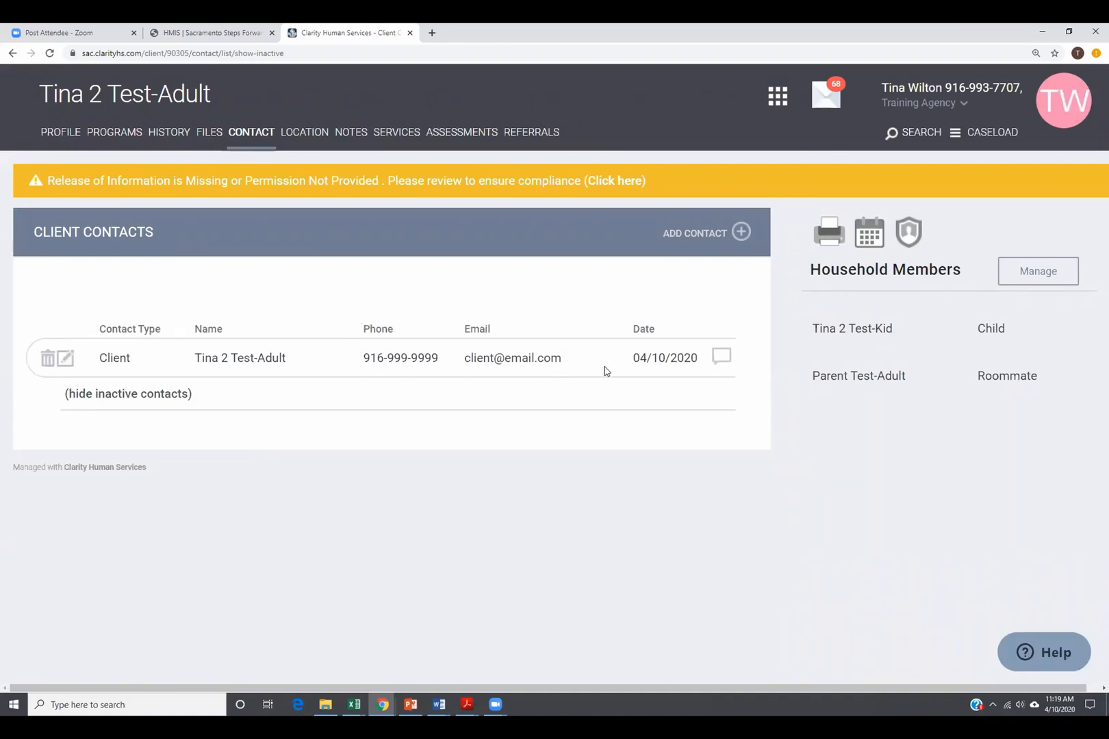
left_click(66, 362)
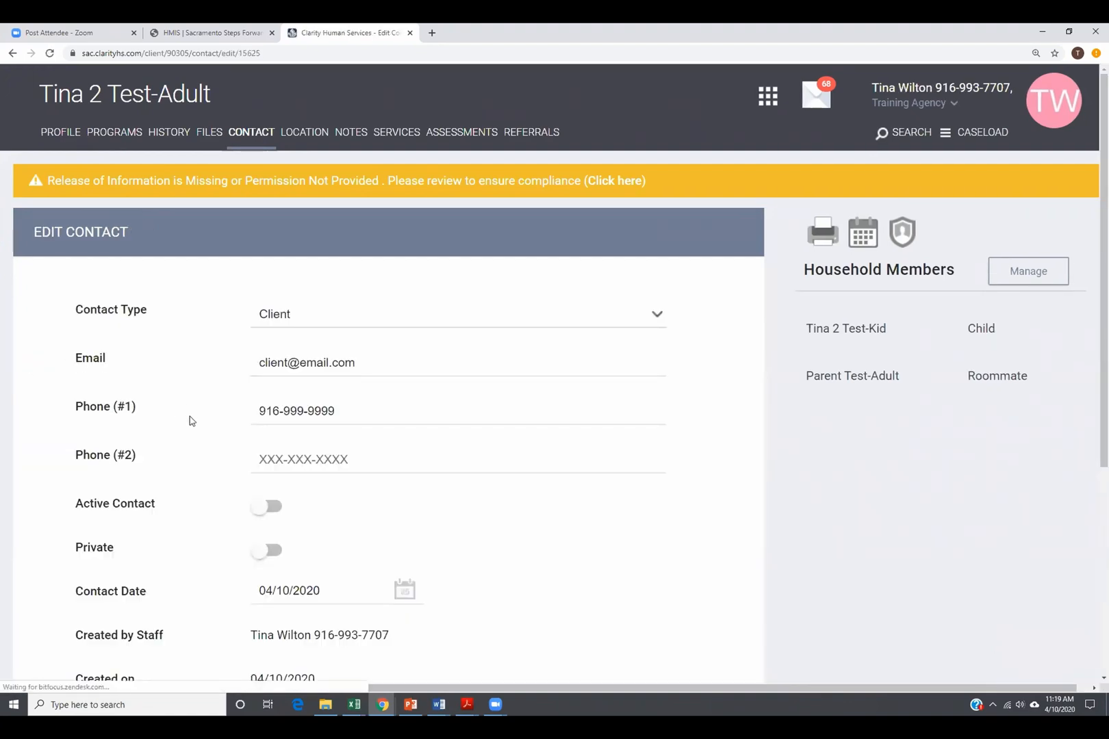
scroll(178, 383, "down", 3)
left_click(268, 279)
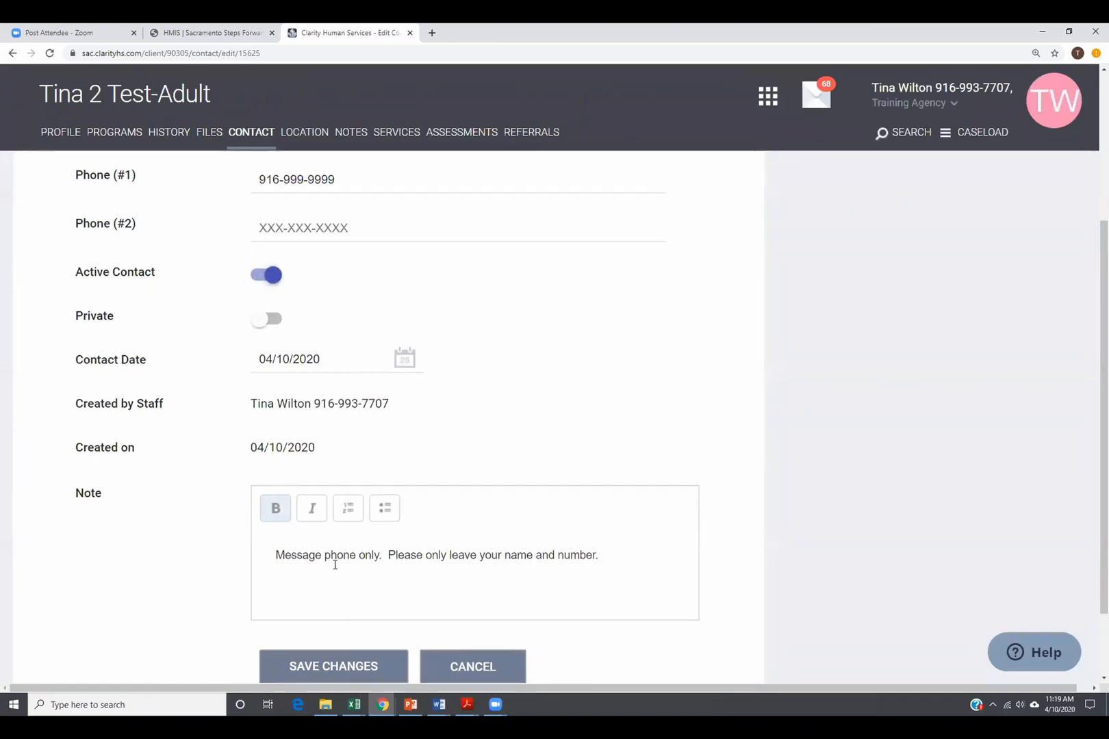
scroll(336, 564, "down", 2)
left_click(370, 580)
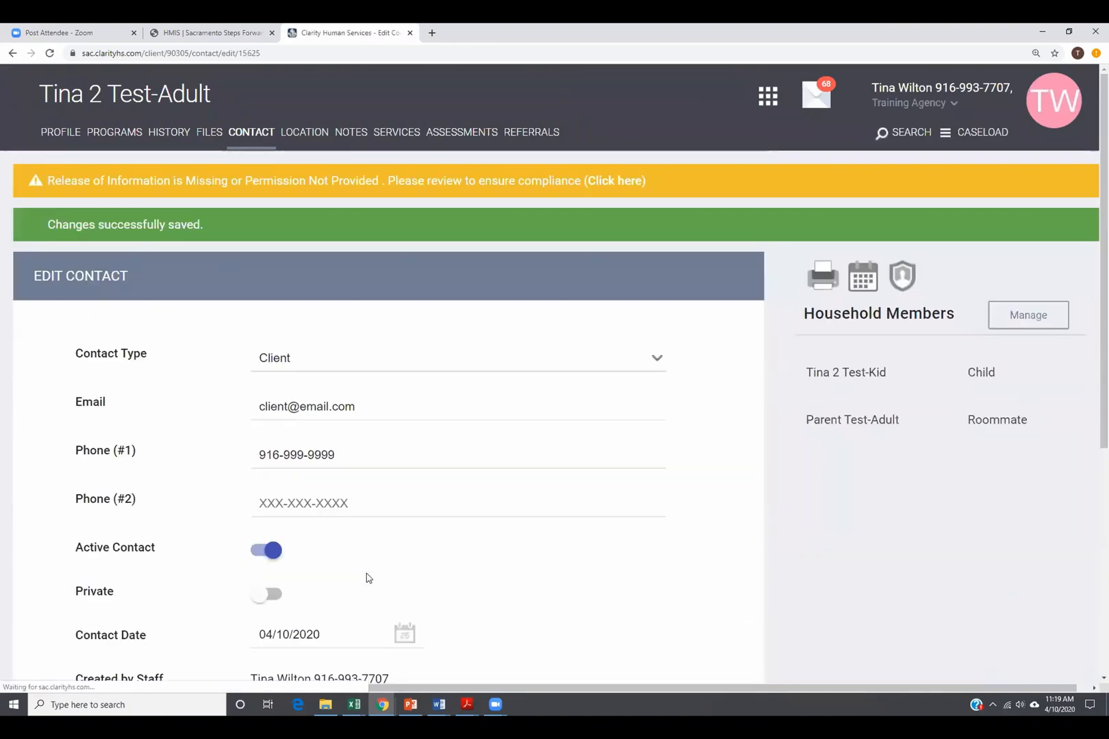
left_click(243, 132)
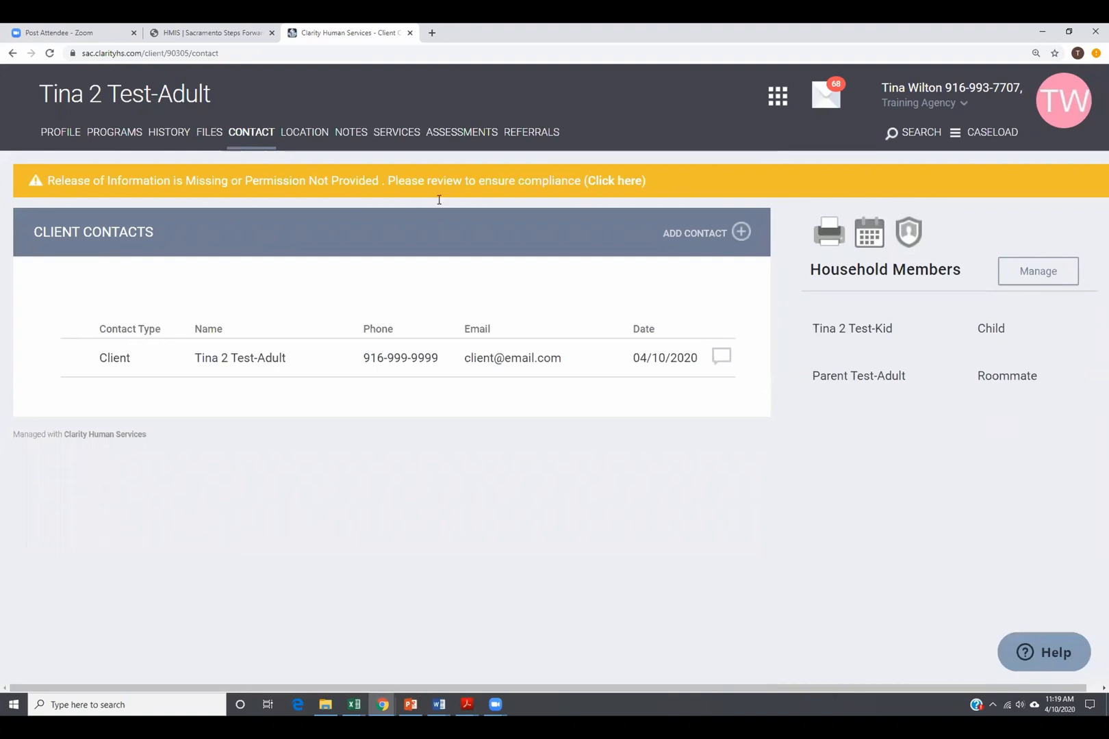
- Open the client's location page and look over its map, type and status filters, and address list
left_click(307, 140)
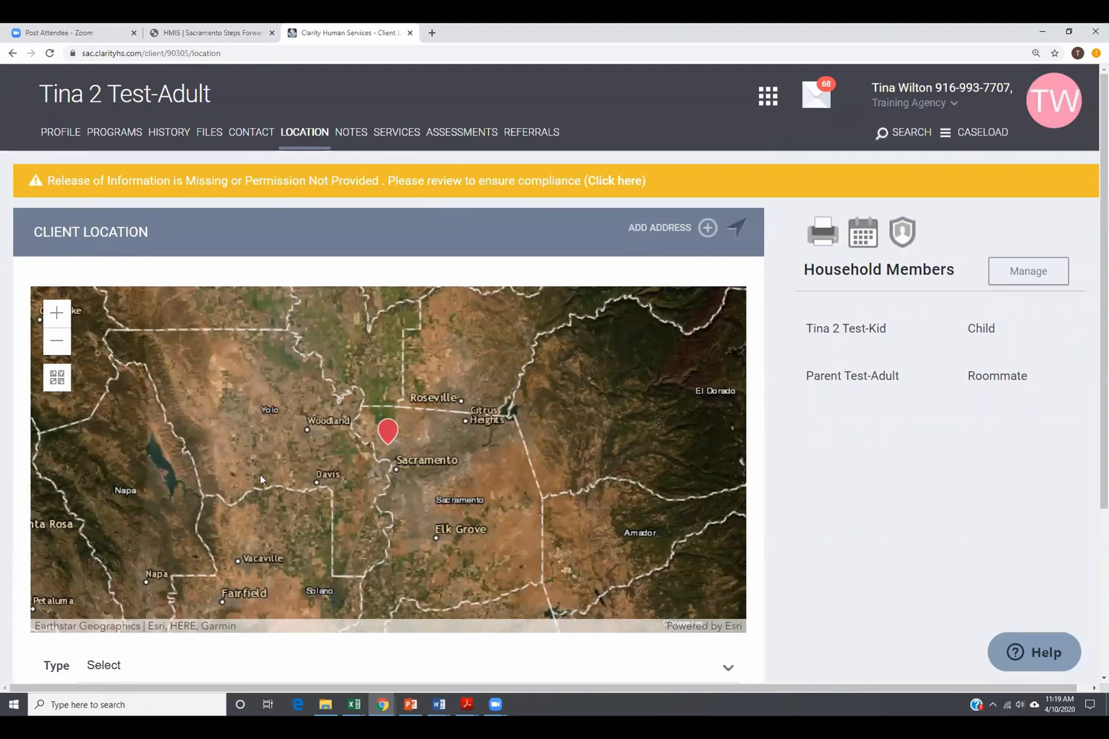
scroll(430, 417, "down", 1)
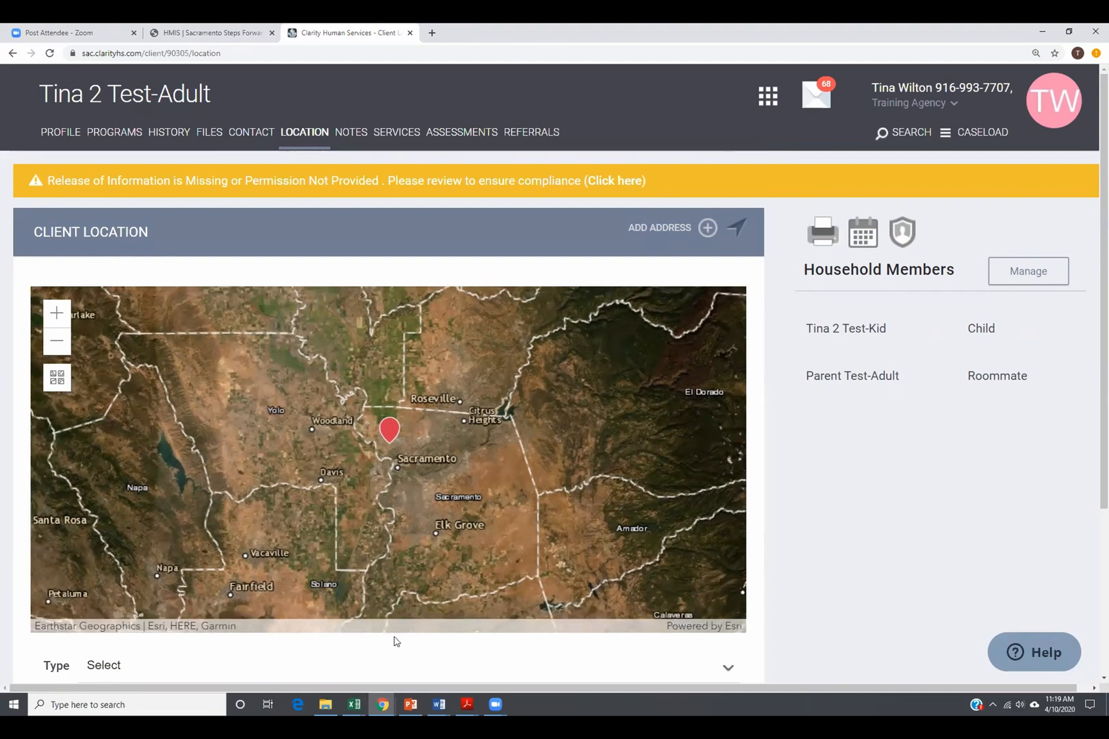
scroll(238, 543, "down", 3)
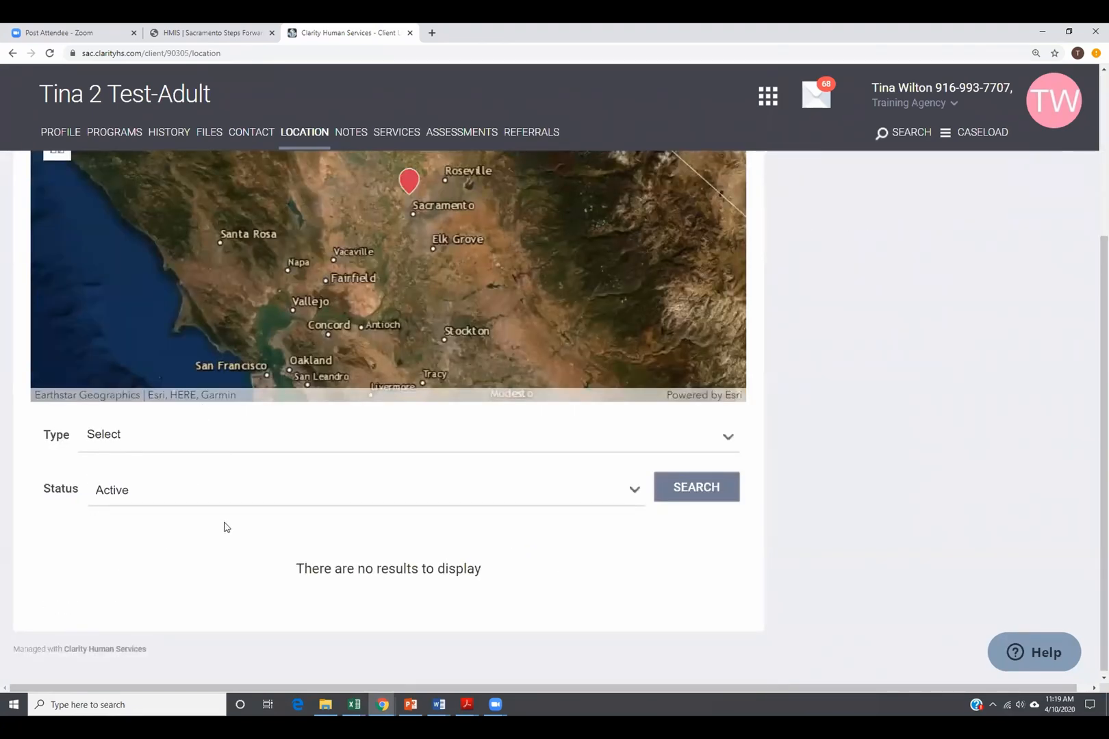
scroll(226, 528, "up", 2)
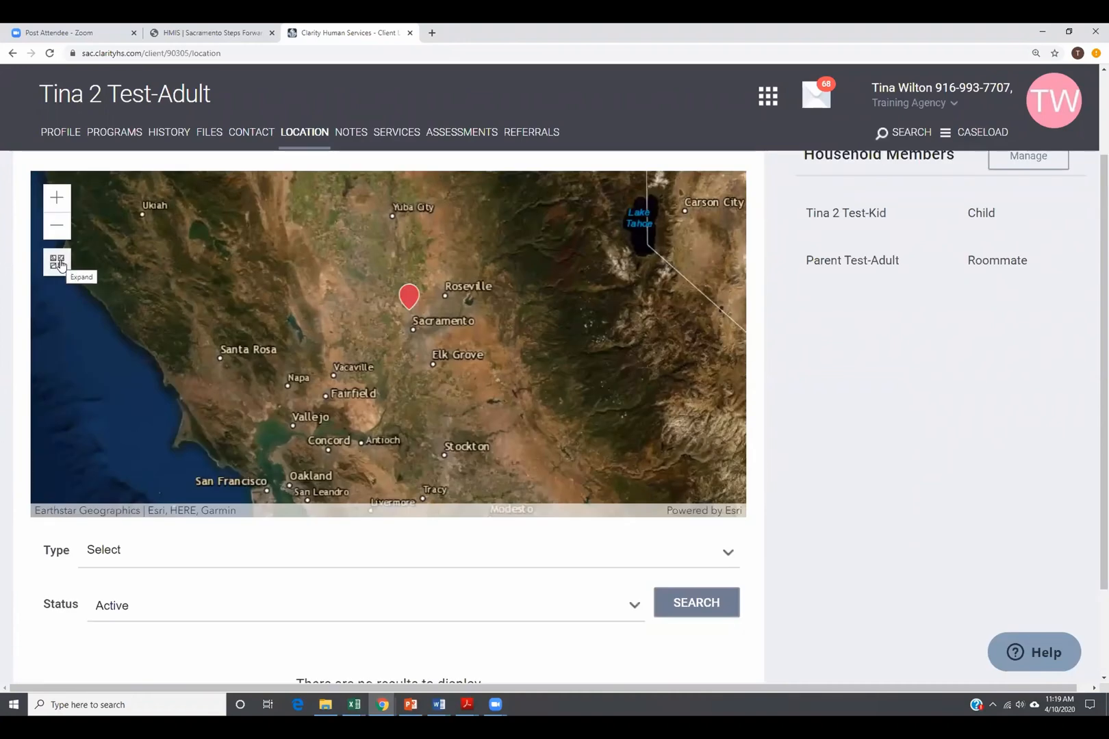
- Switch the location map to the Imagery Hybrid basemap and examine the Sacramento area up close
left_click(60, 264)
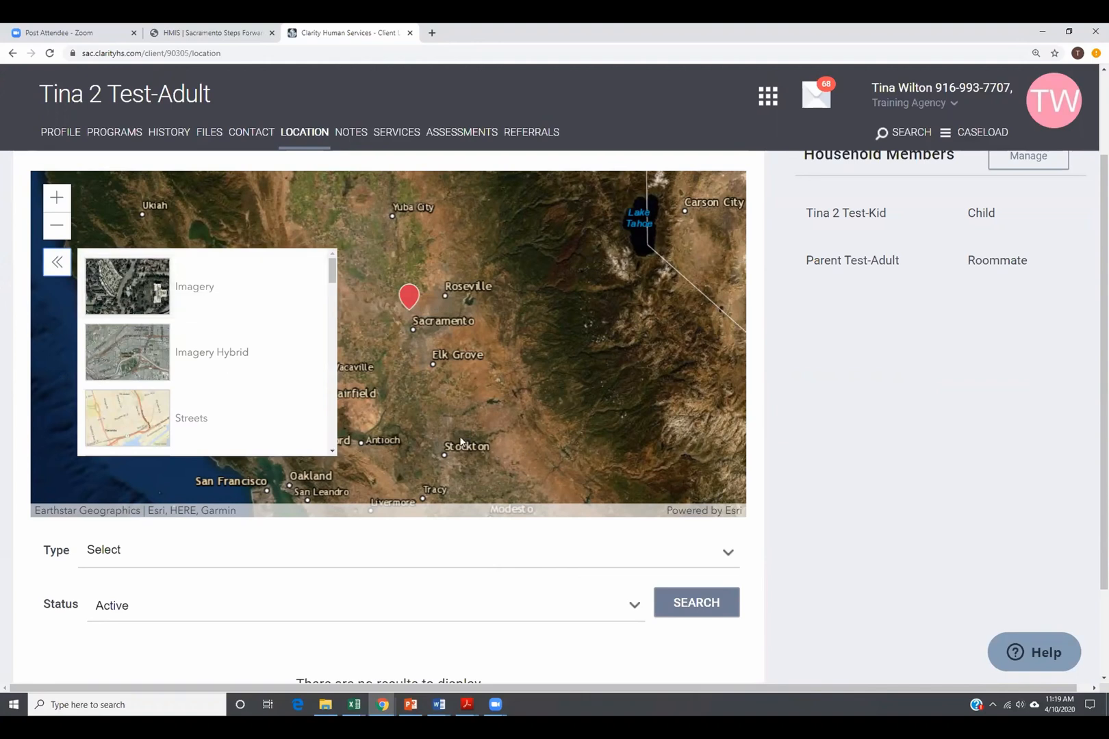
left_click(133, 358)
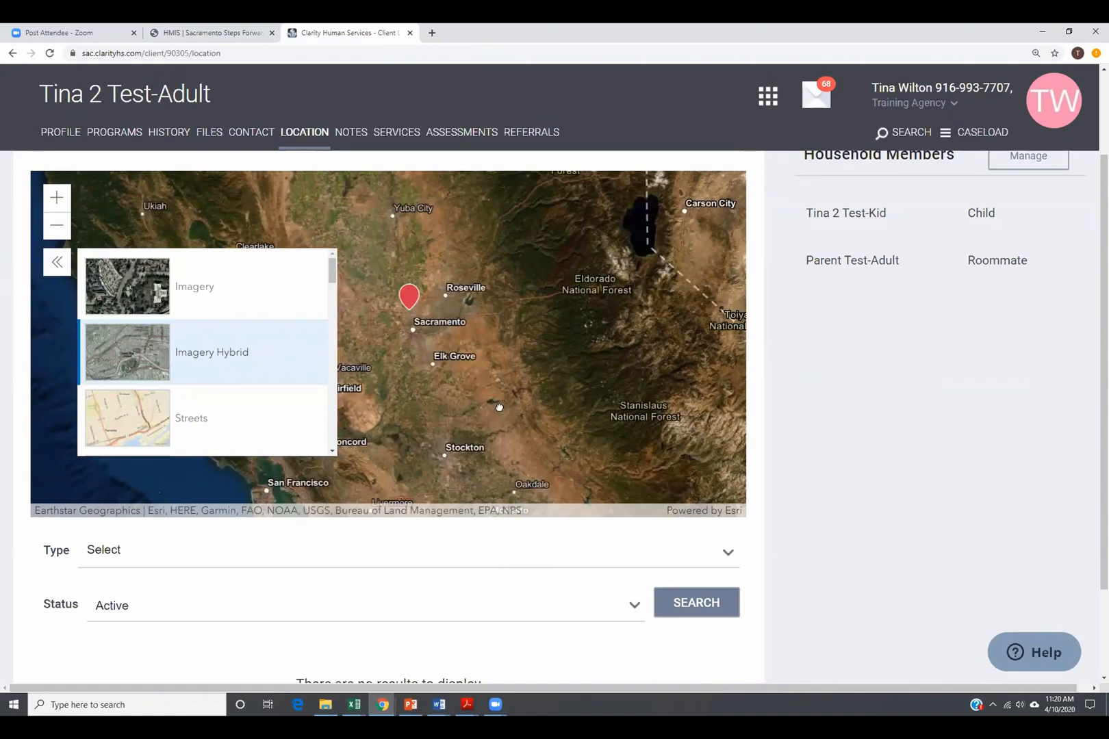
scroll(499, 408, "up", 2)
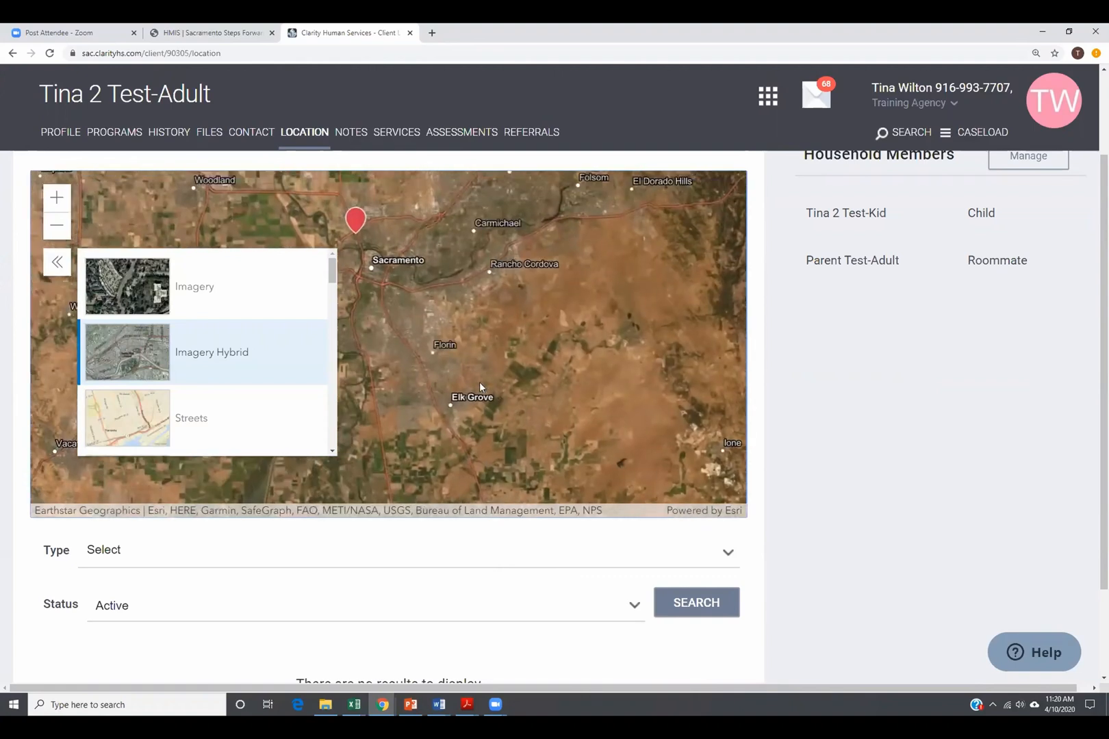
scroll(480, 384, "up", 1)
left_click_drag(352, 299, 567, 409)
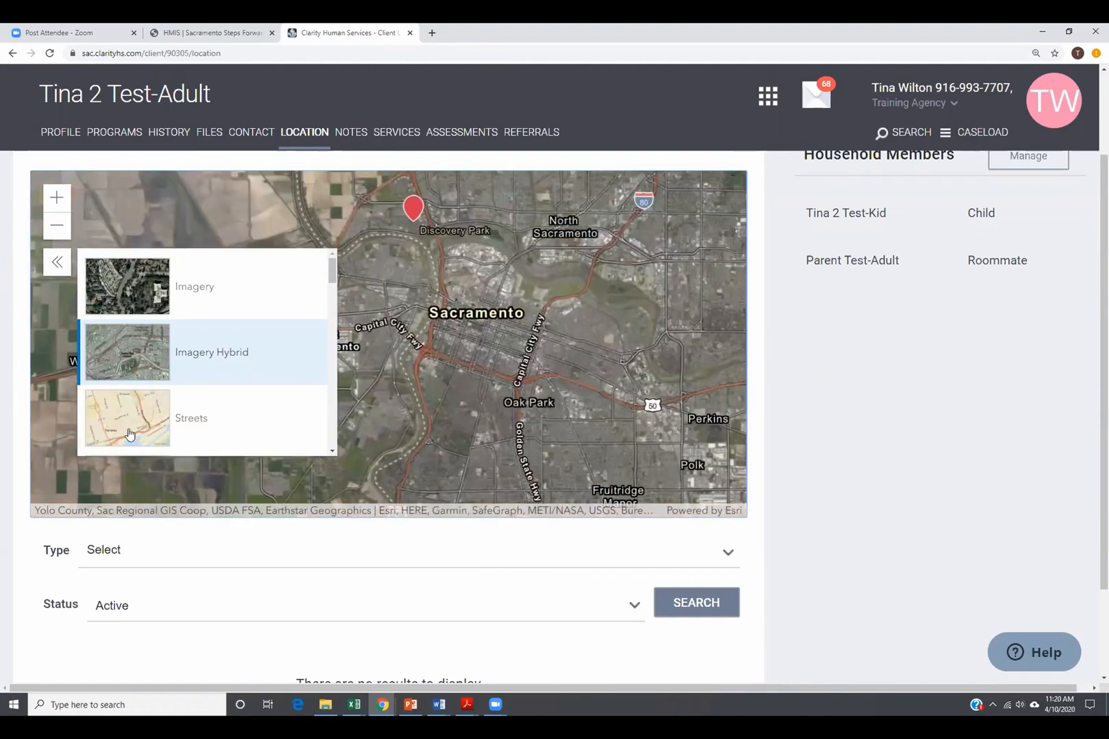
- Switch the location map to the Streets basemap and look over the roads around Sacramento
left_click(129, 433)
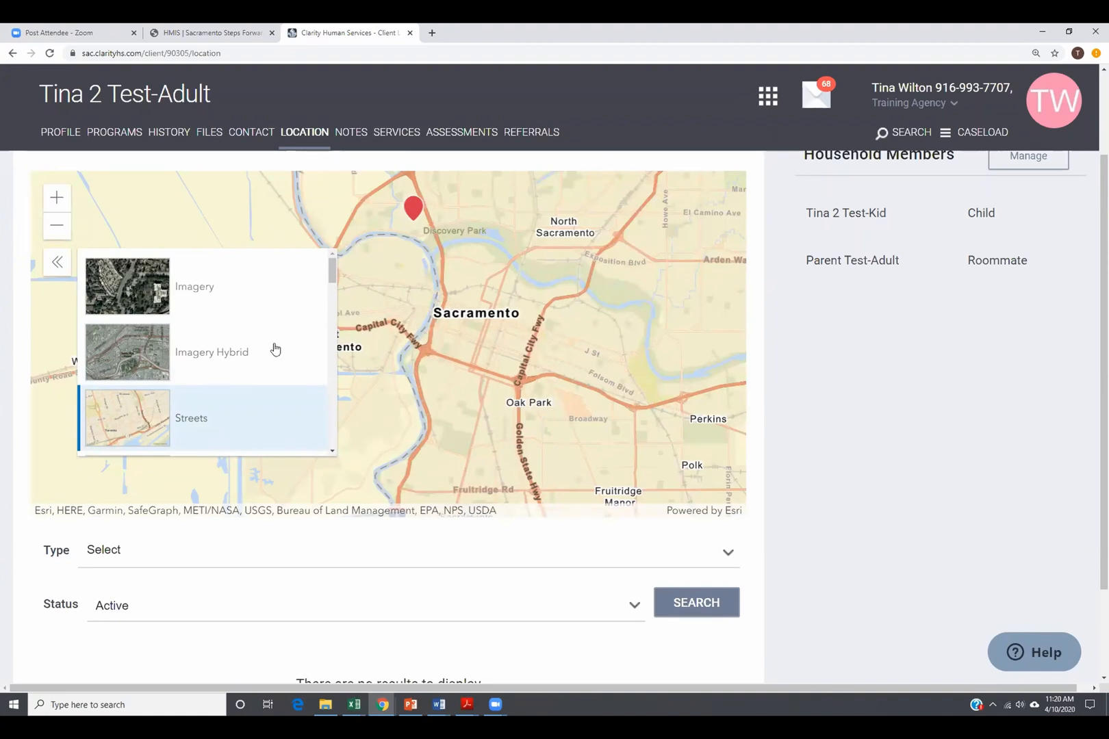
scroll(648, 393, "up", 1)
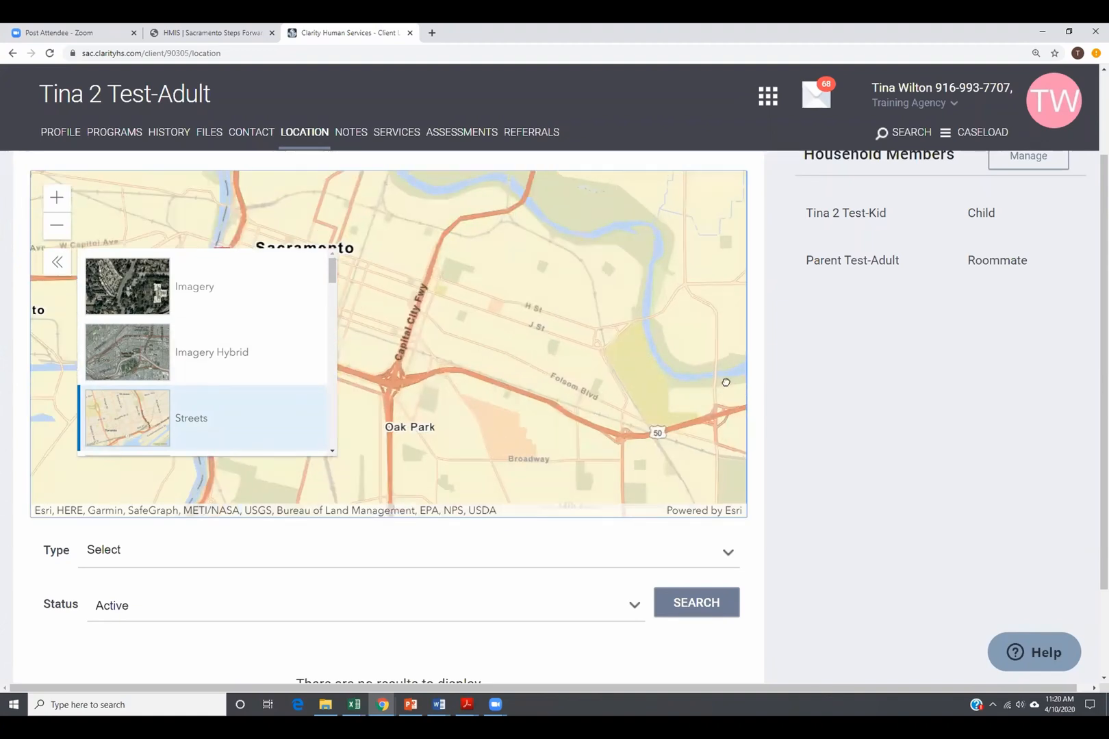
scroll(723, 378, "down", 1)
scroll(975, 491, "up", 1)
scroll(975, 491, "up", 1)
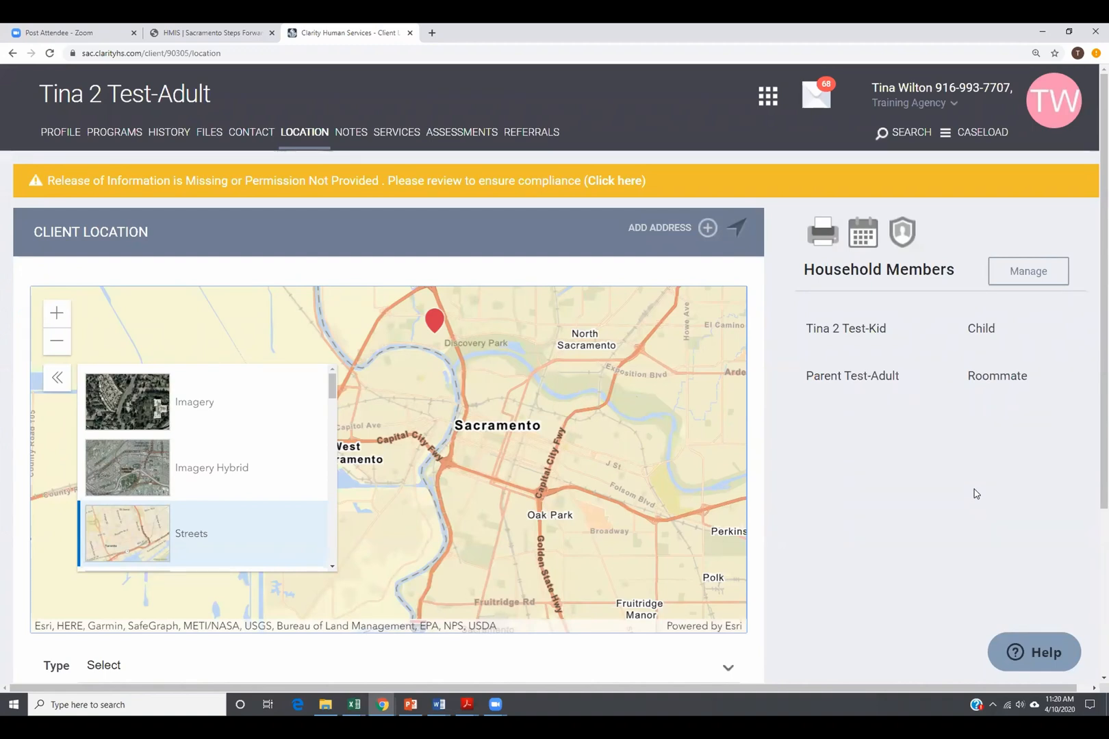
- Add the current location to the client's addresses, then delete that address record from the list
left_click(736, 231)
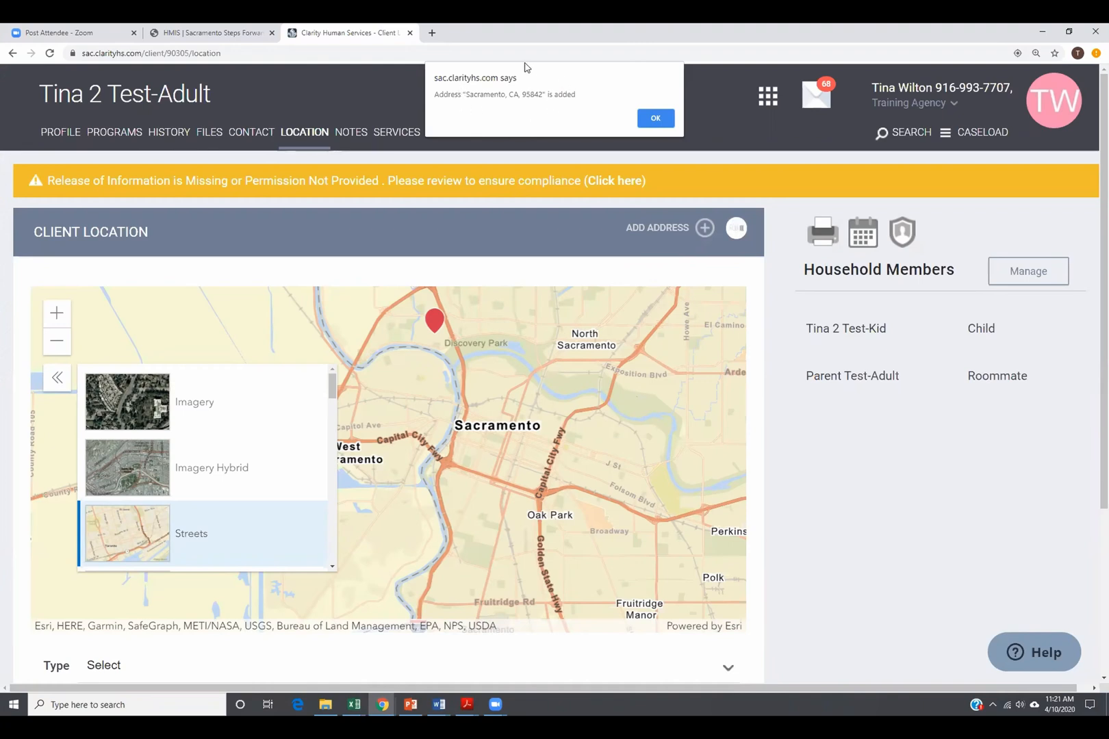
left_click(655, 119)
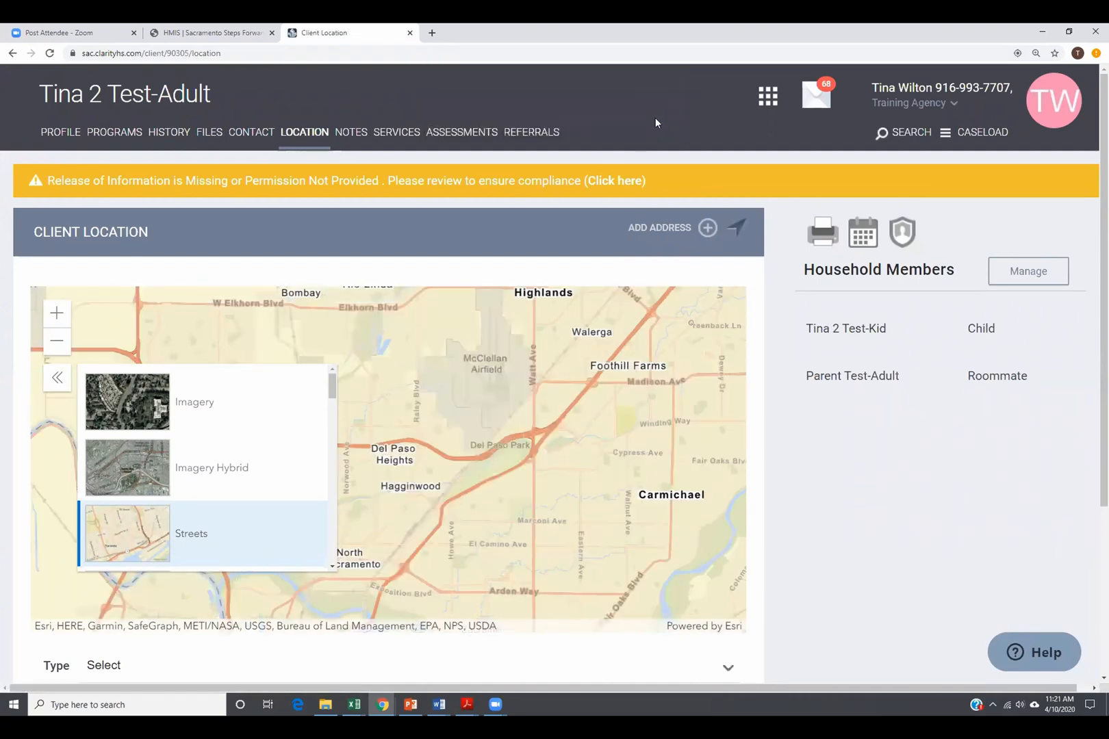
scroll(820, 402, "down", 4)
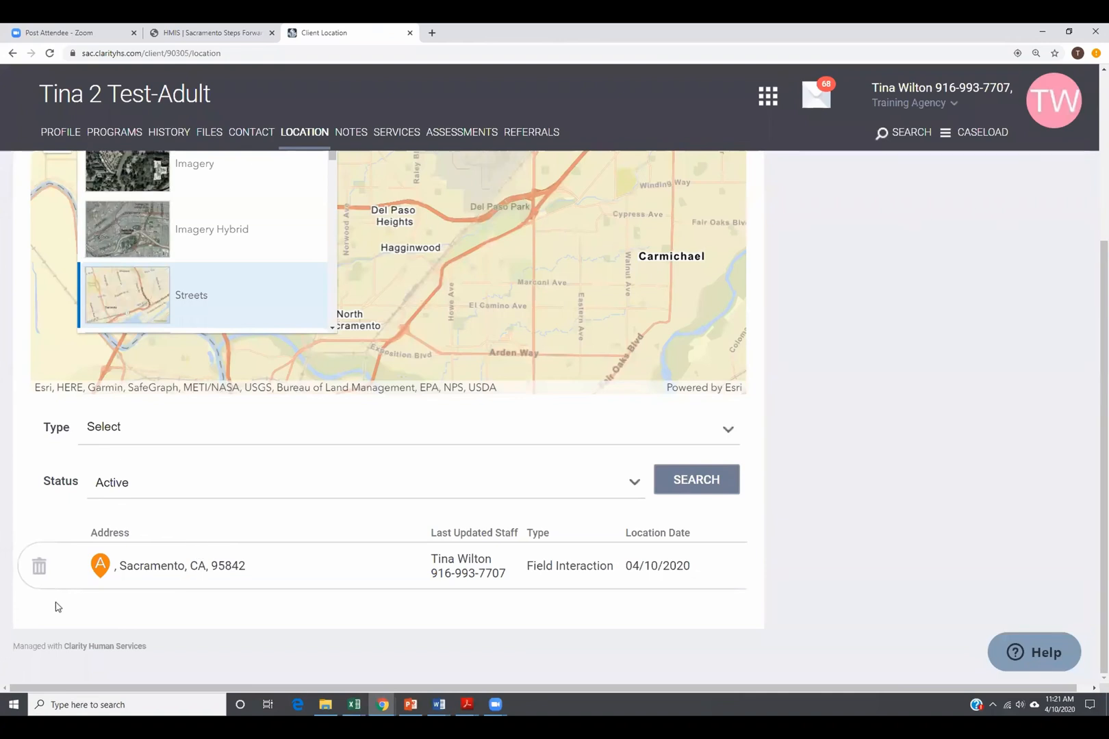
left_click(38, 573)
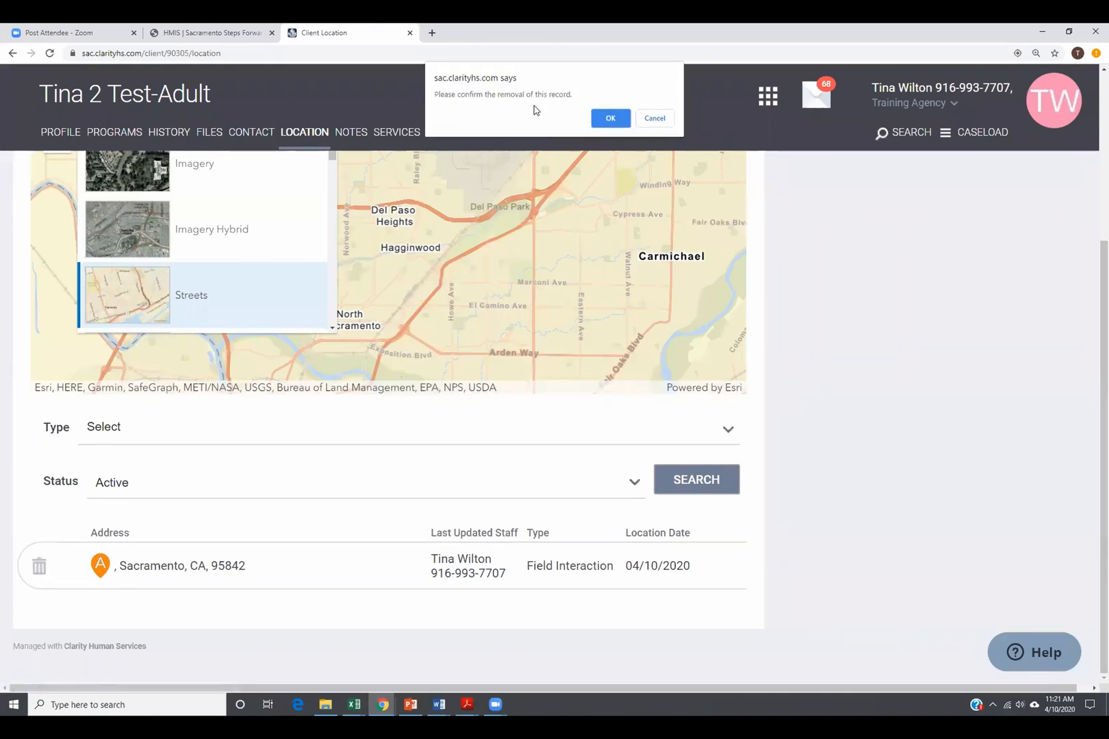
left_click(607, 118)
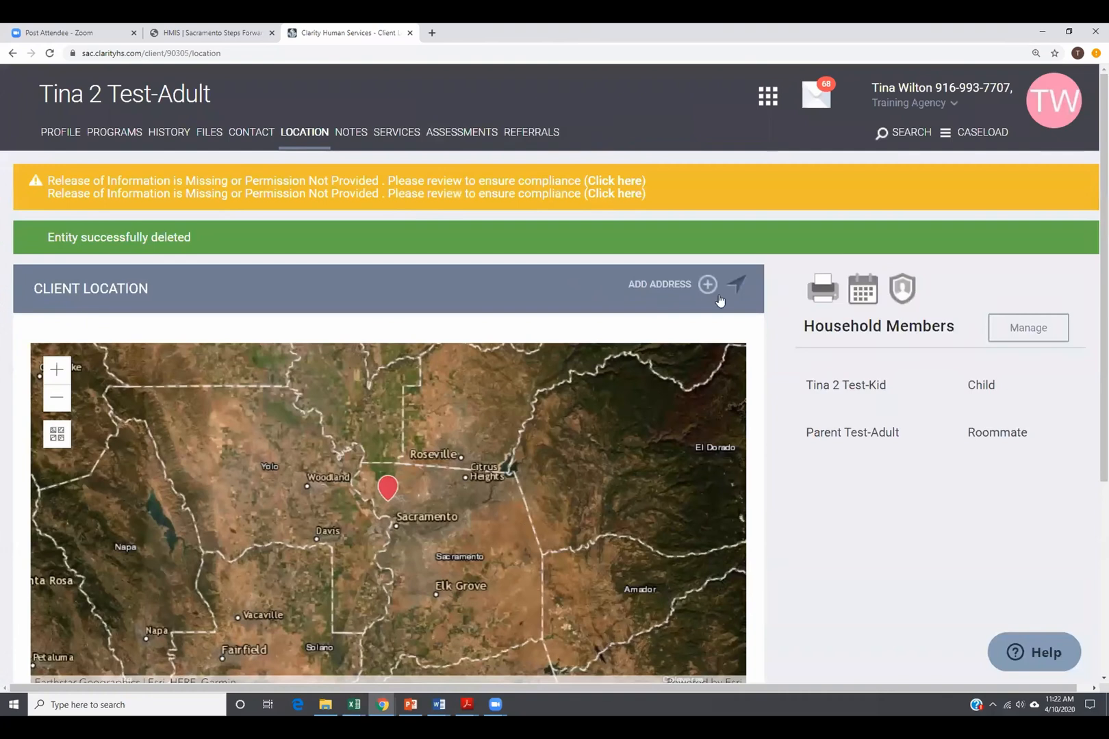
- Add the current location to the client's addresses again and inspect its marker on the map
left_click(738, 286)
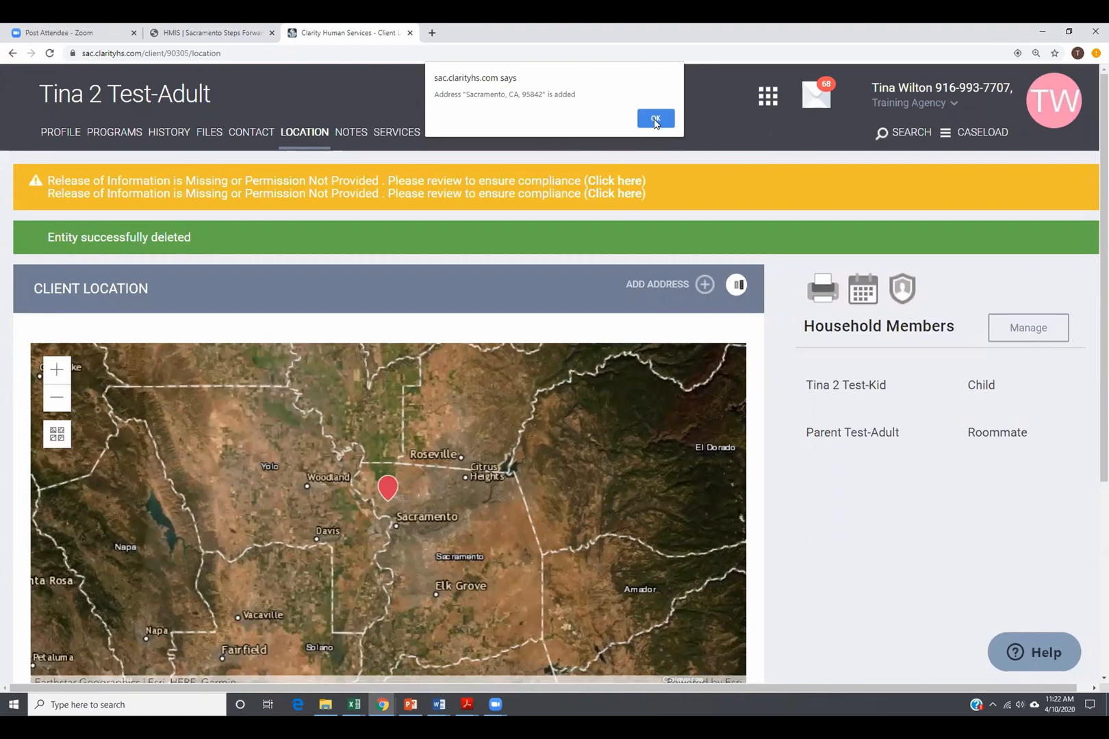
left_click(655, 120)
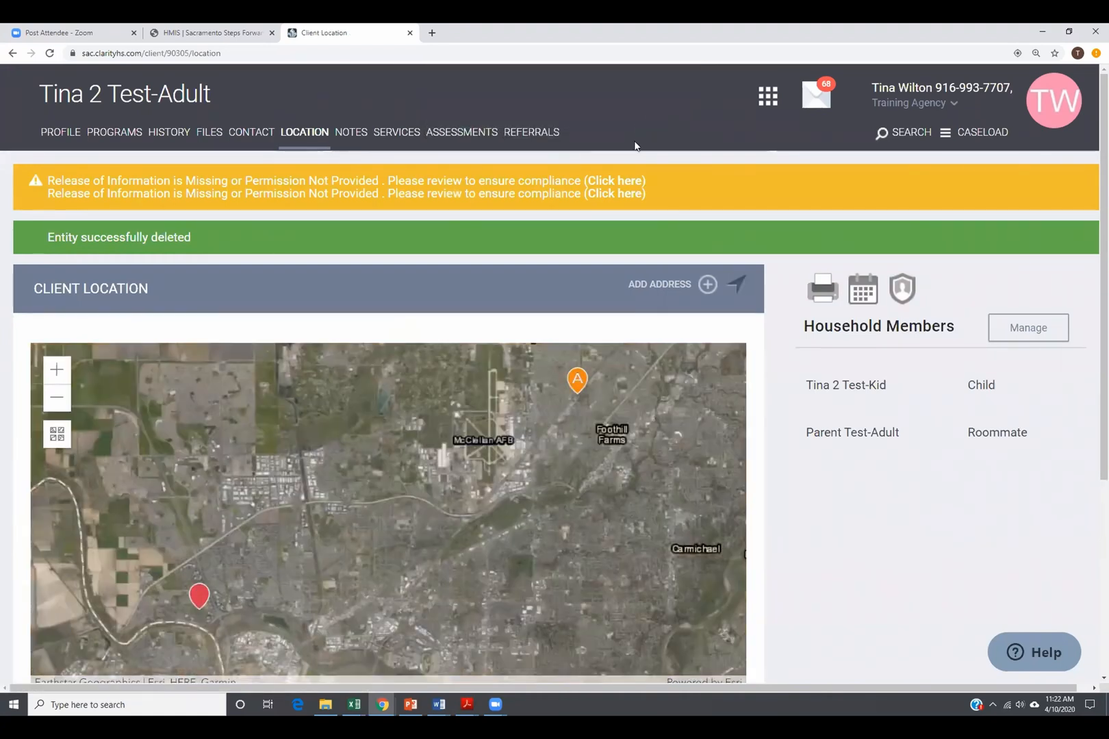
scroll(594, 473, "down", 1)
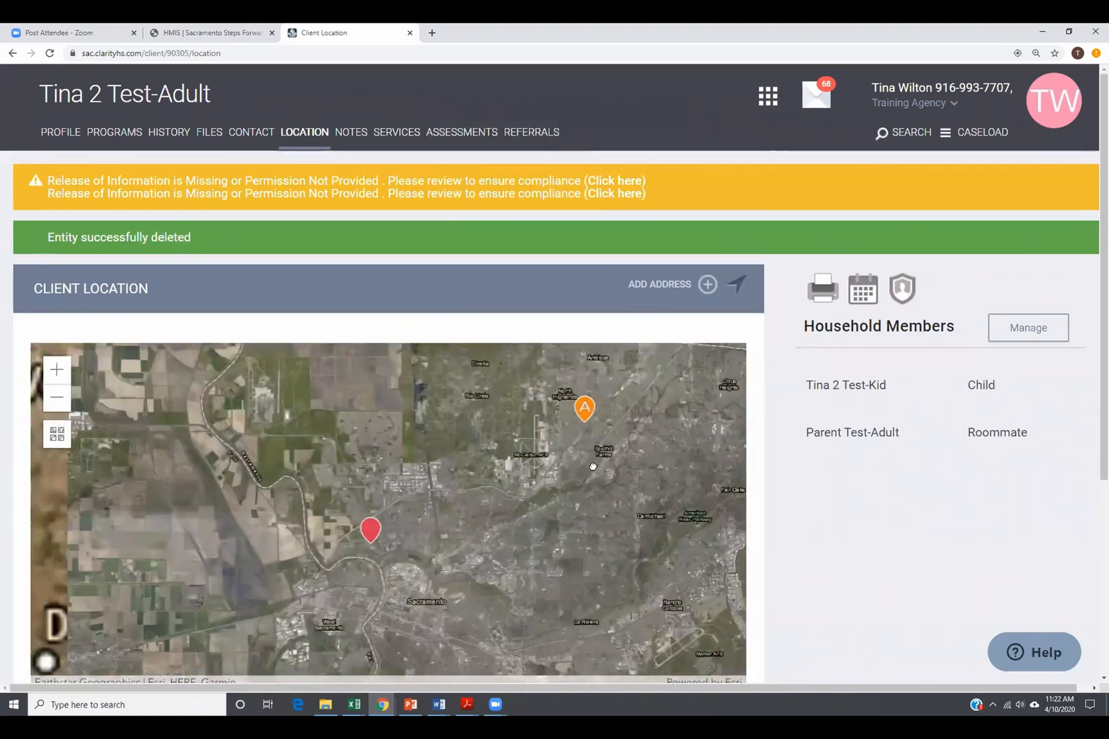
scroll(812, 476, "down", 1)
scroll(815, 478, "down", 3)
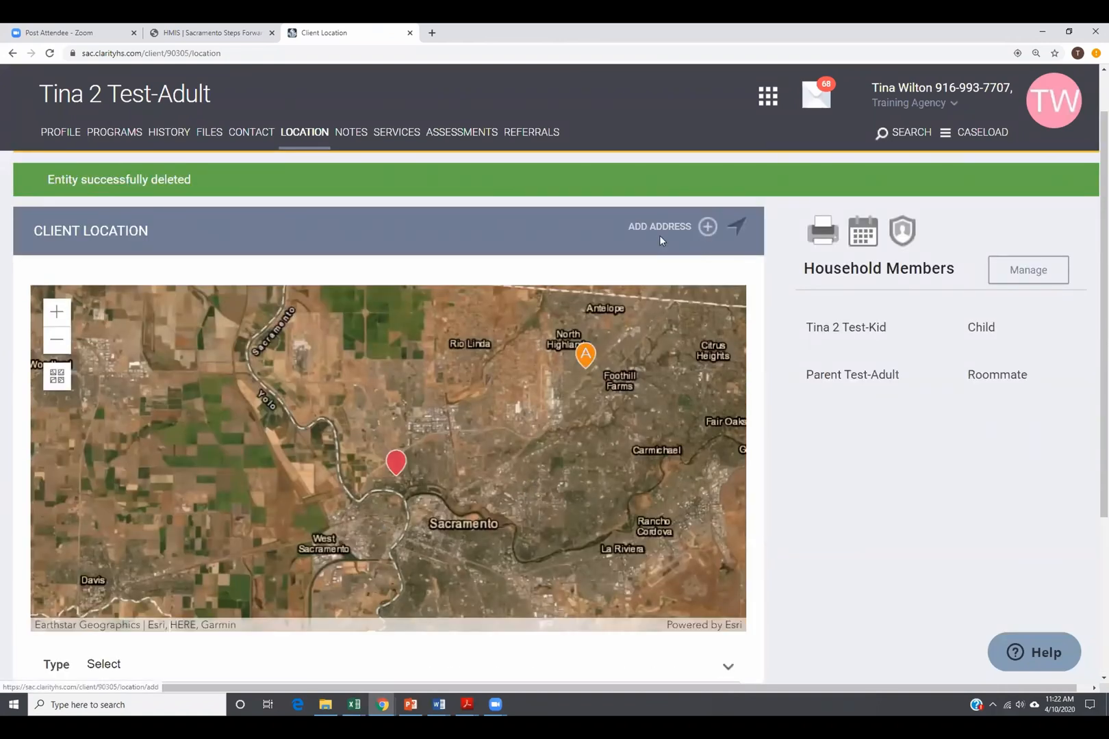
- Start a new client address with the address type Encampment and the name "Encampment"
left_click(707, 229)
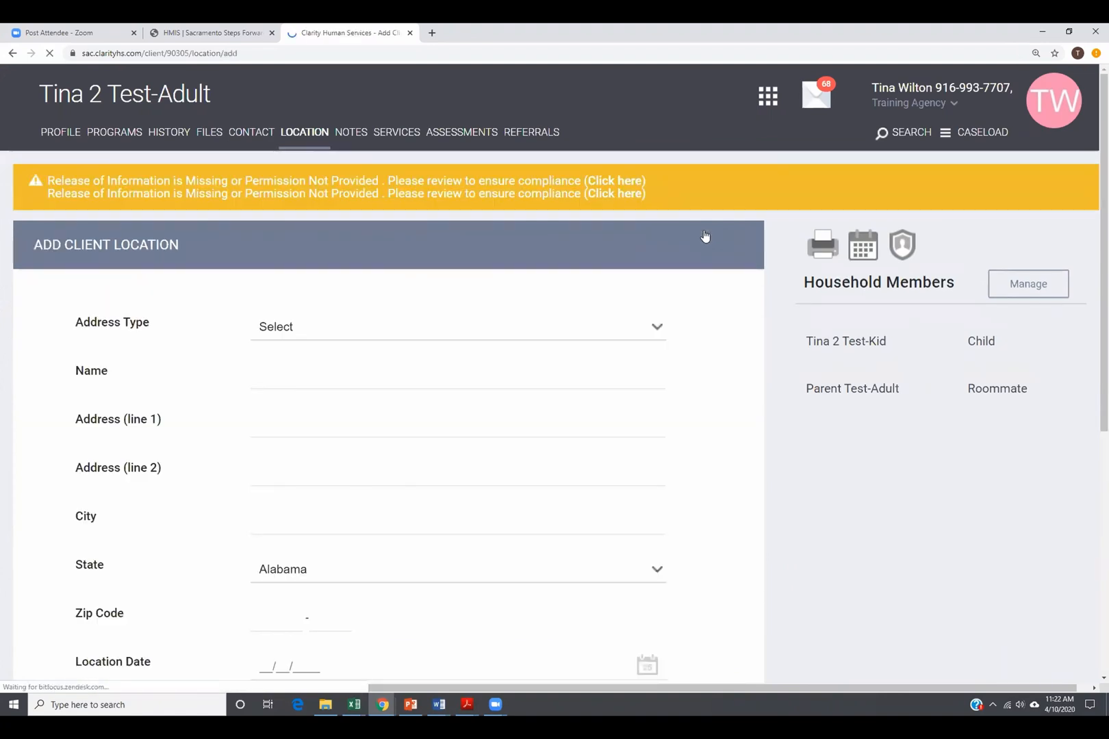
left_click(346, 326)
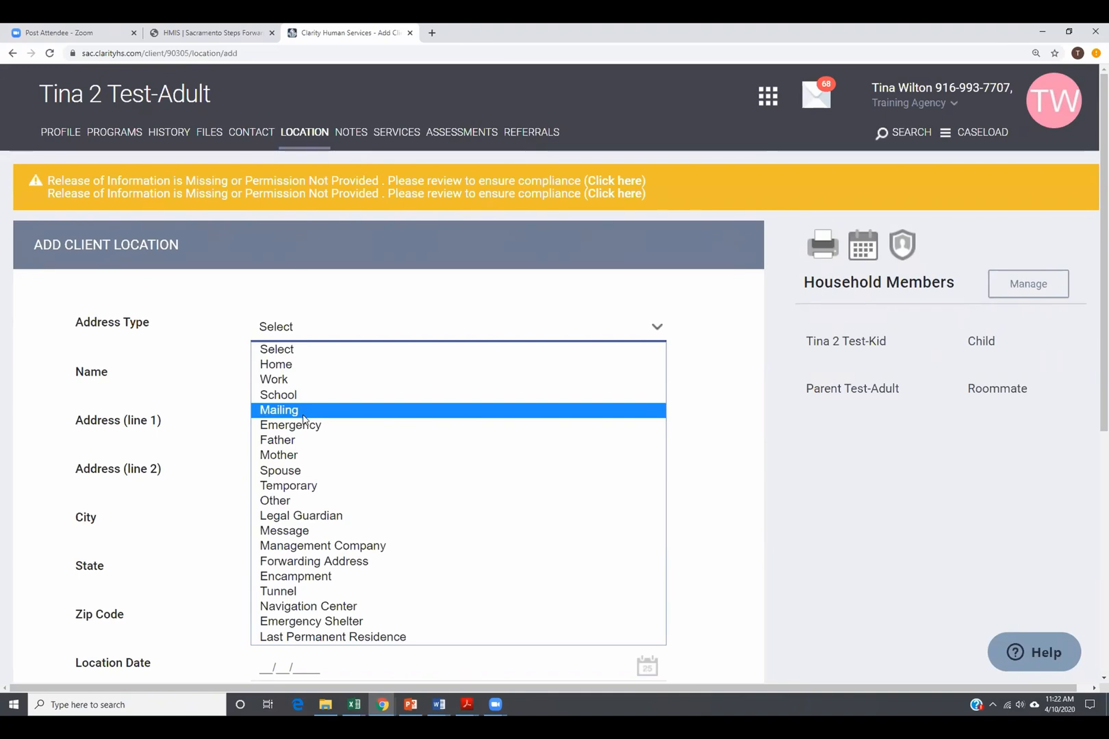
left_click(317, 583)
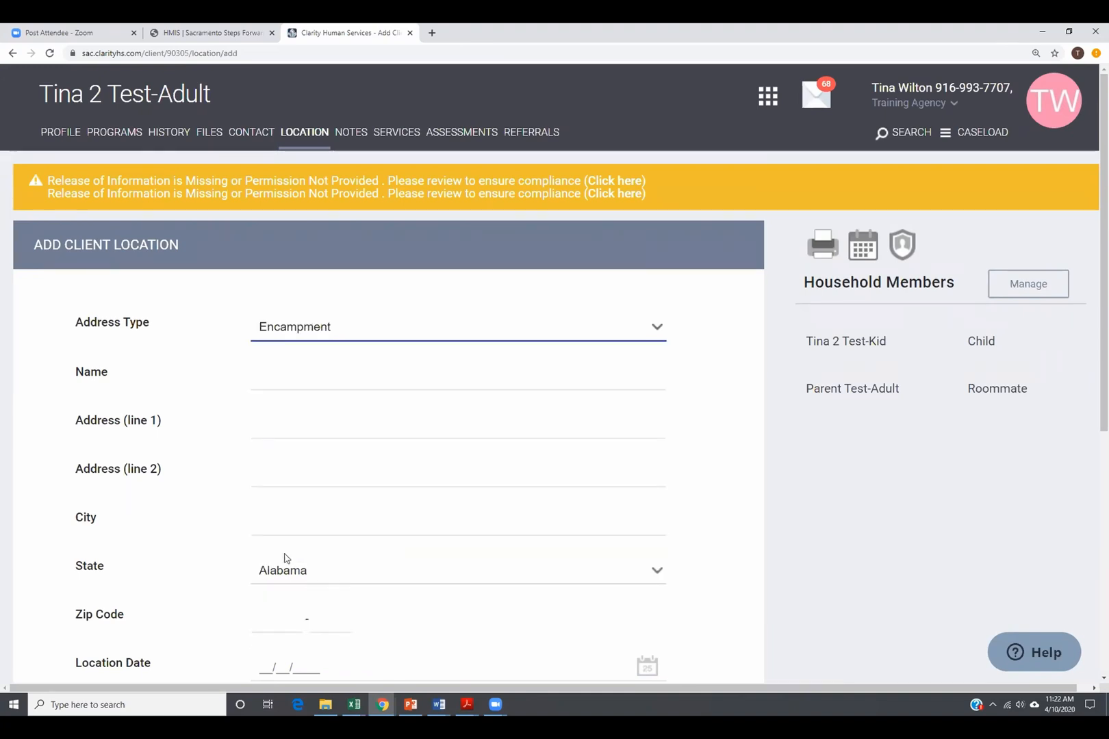
left_click(291, 379)
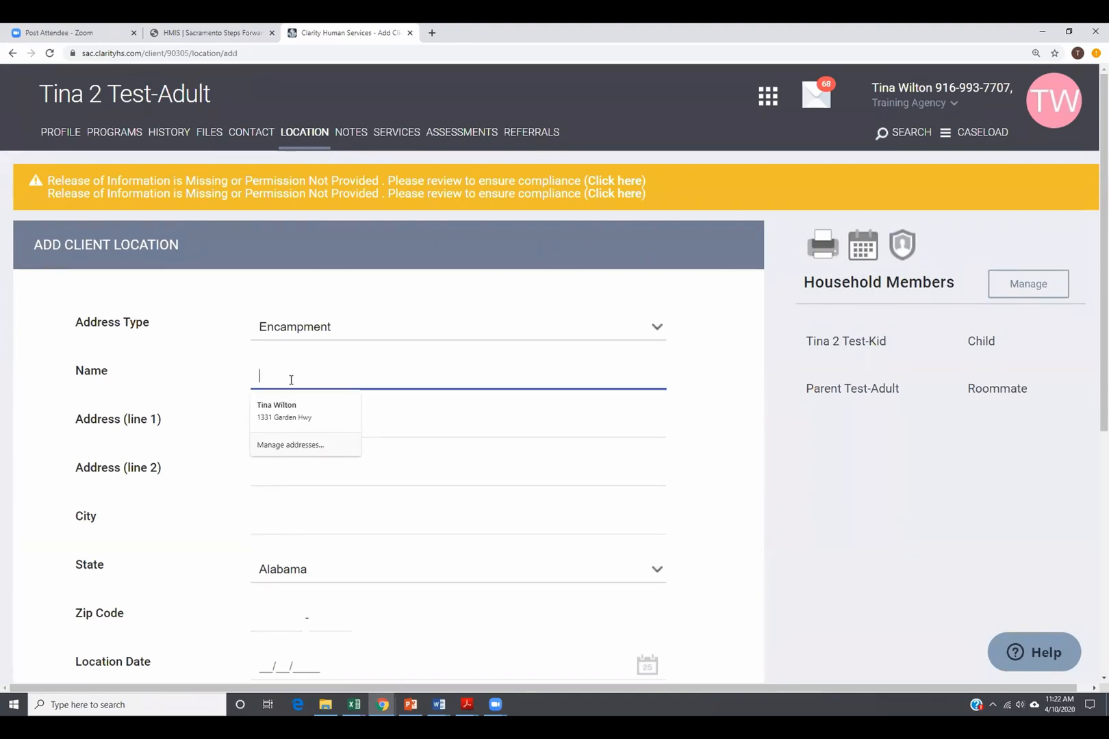
type("E")
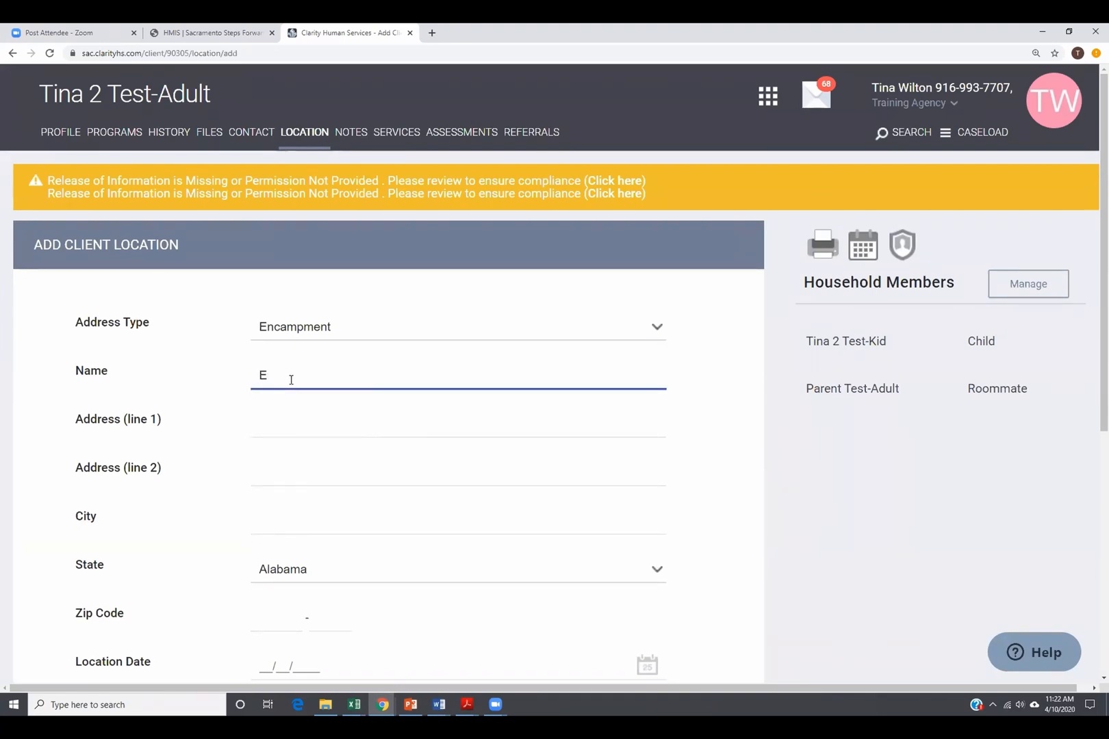
type("ncampment")
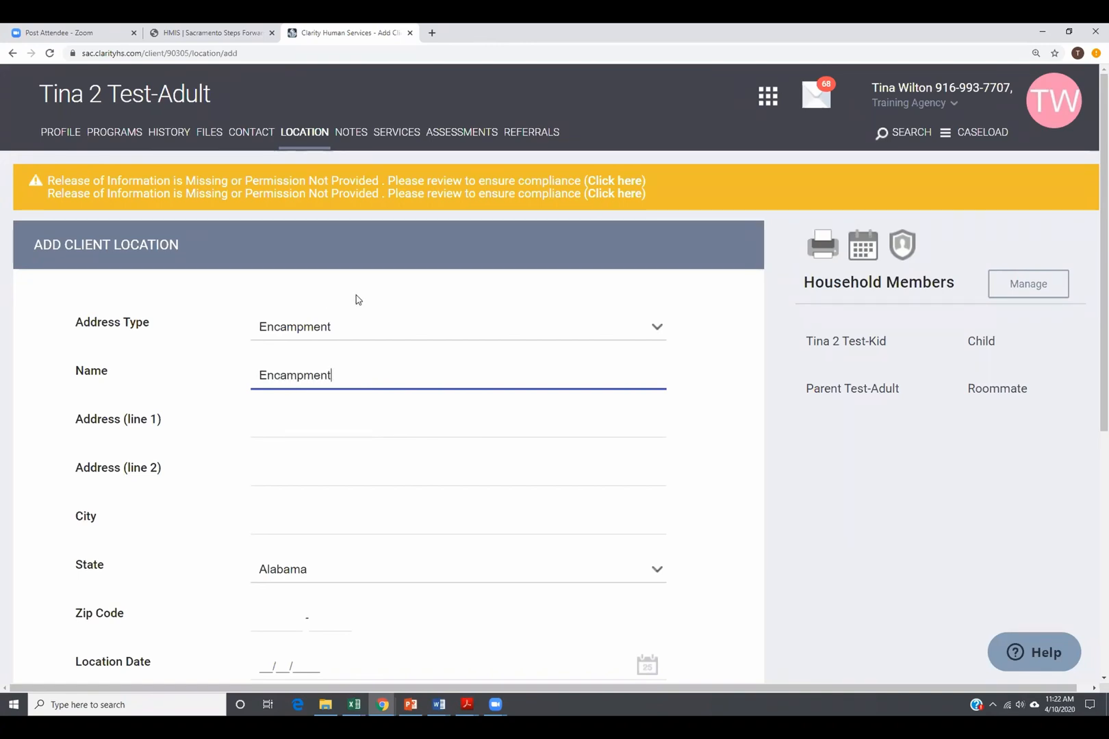
- Enter the encampment's cross streets in the two address lines and fill in its city, state and zip code
left_click(305, 429)
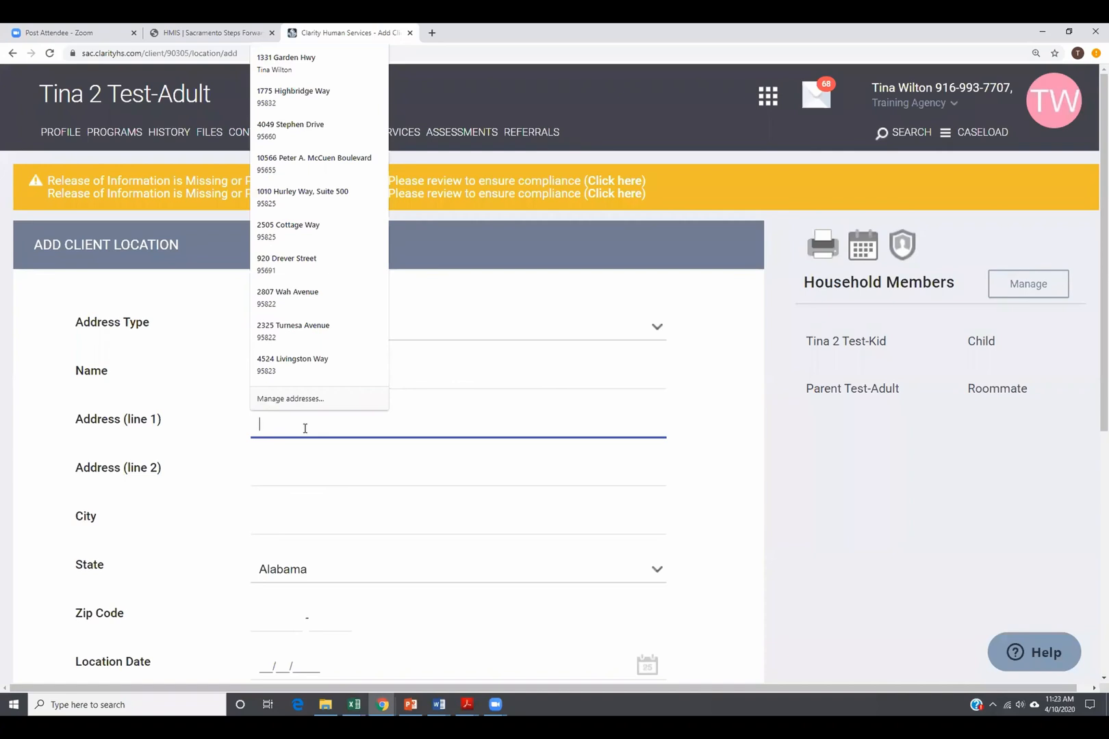
type("Howe Ave")
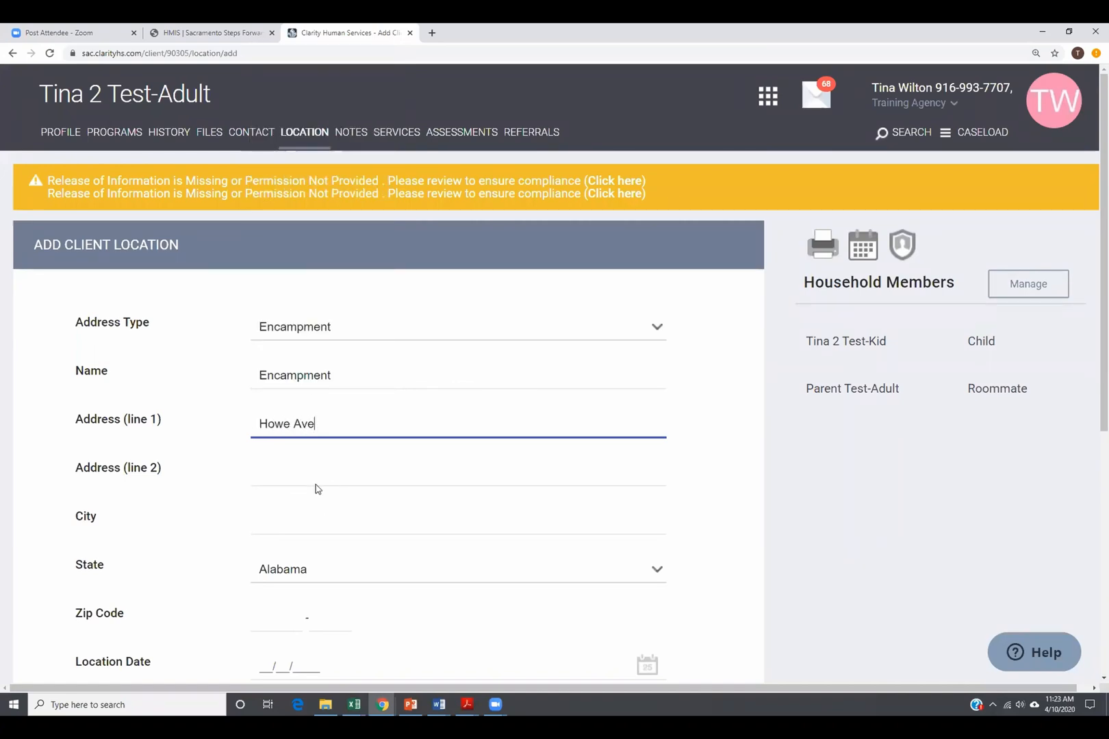
left_click(310, 473)
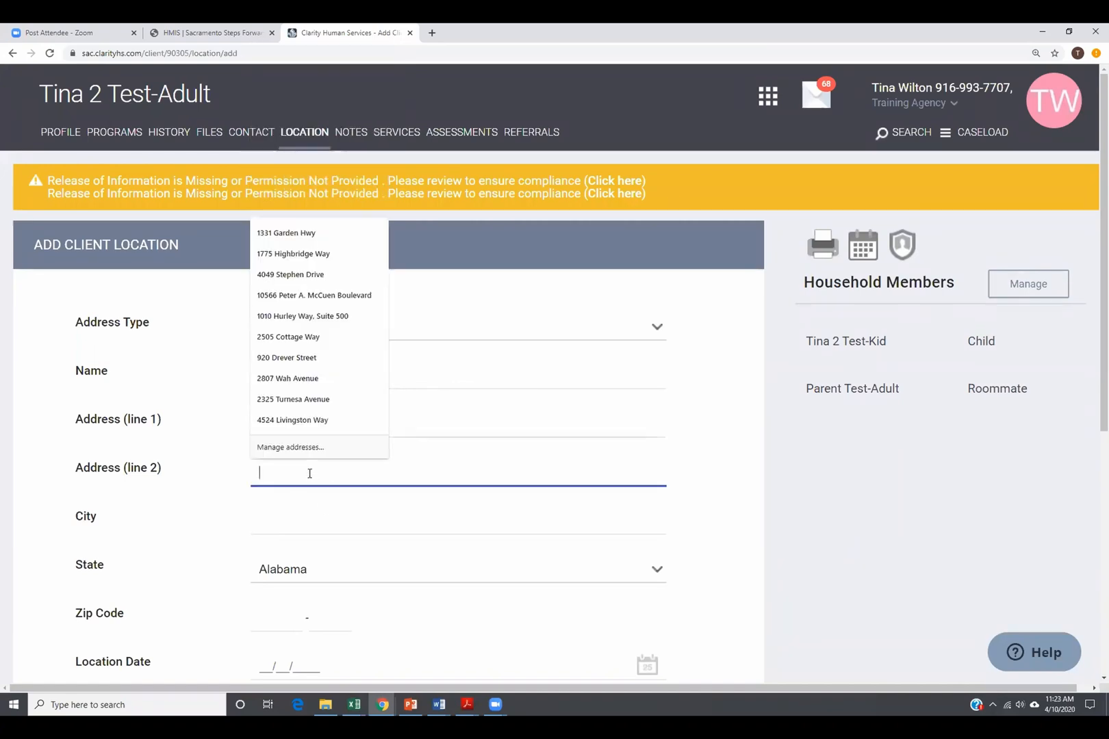
type("Arden")
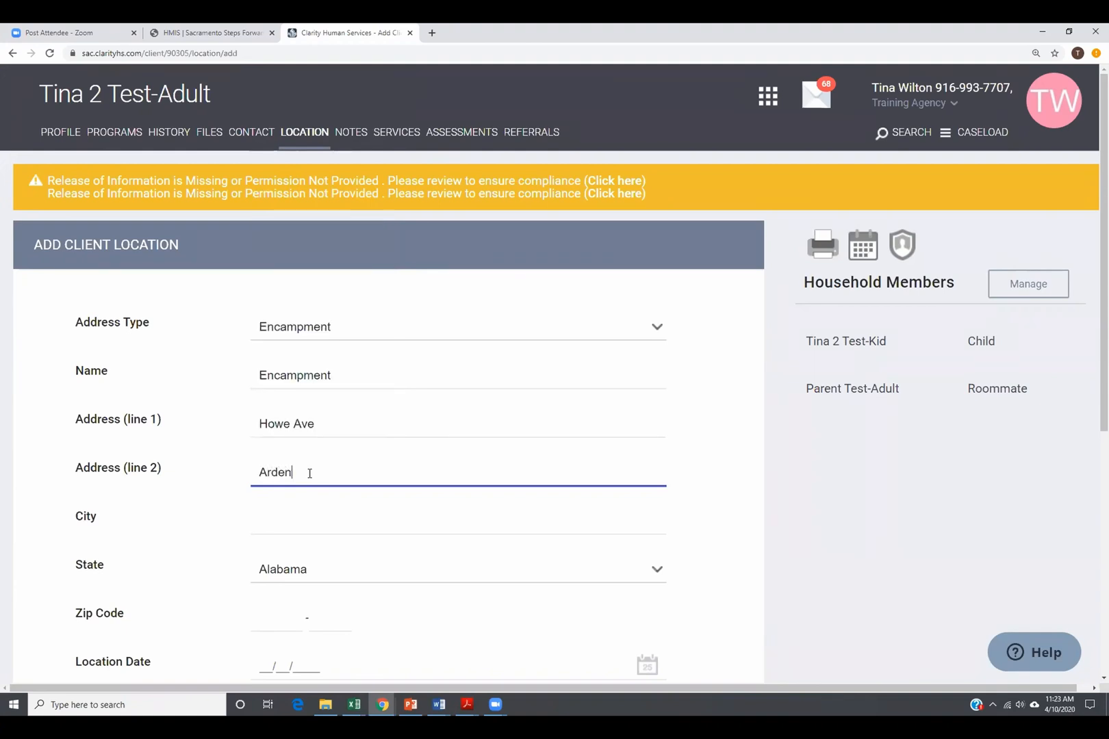
type(" Way")
left_click(319, 525)
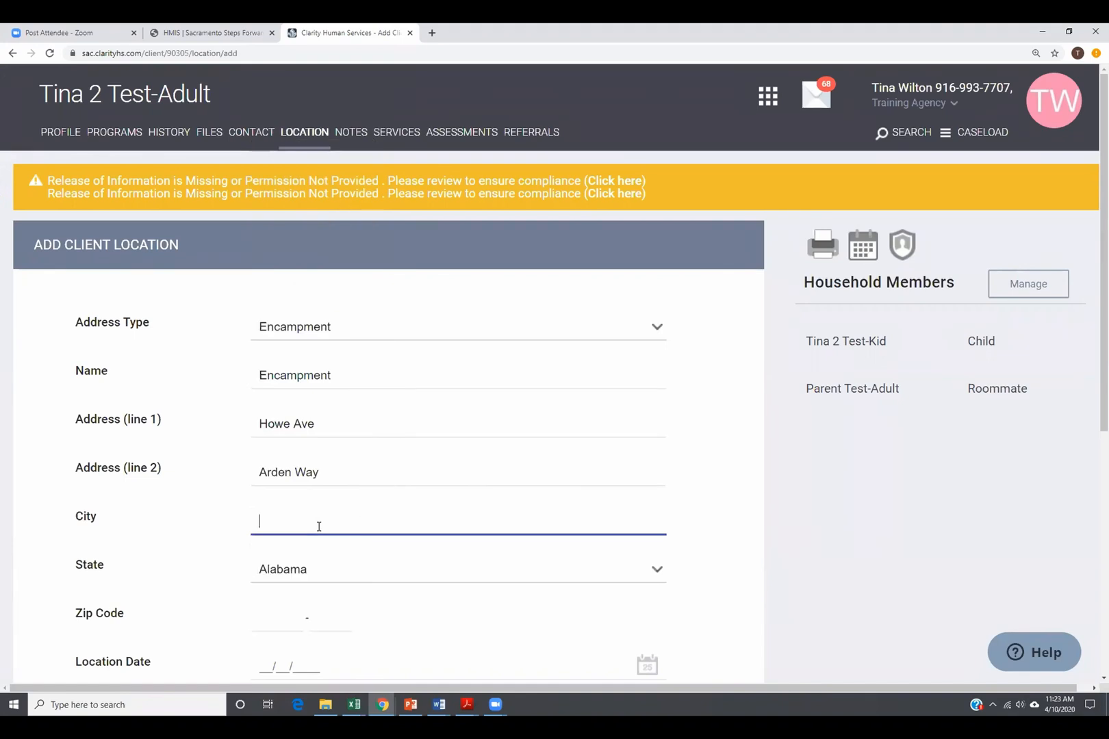
type("Sacramento")
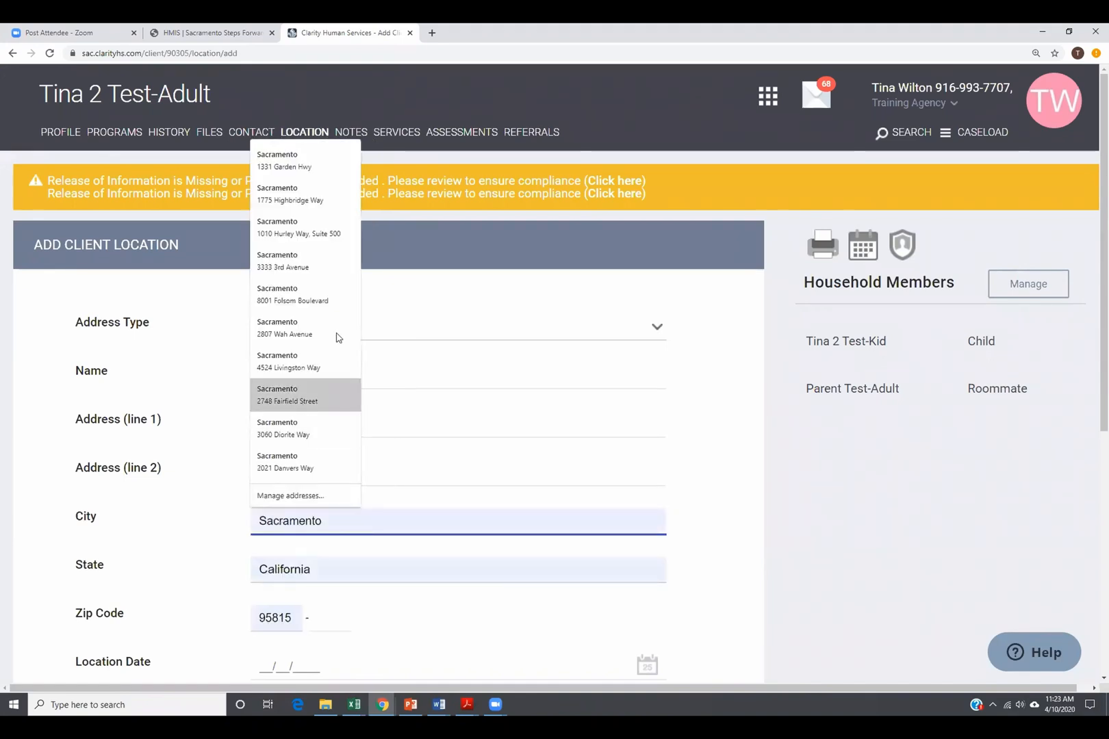
left_click(283, 232)
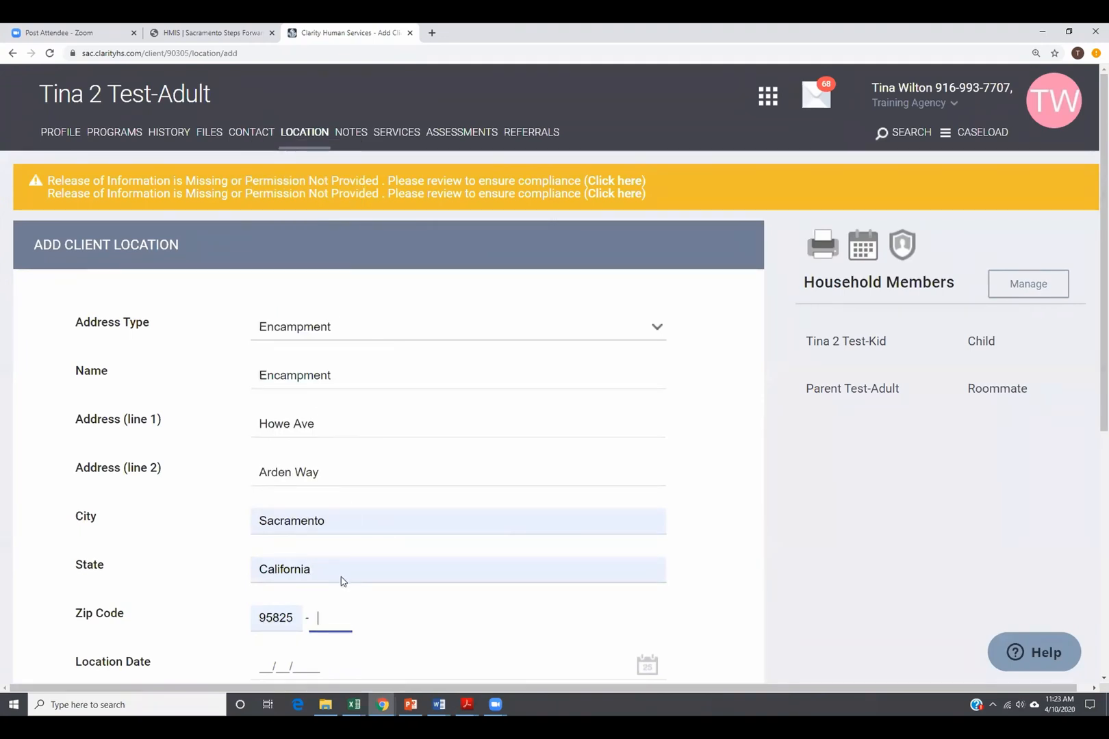
- Set the location date of the new address to 04/10/2020
scroll(341, 582, "down", 2)
left_click(290, 493)
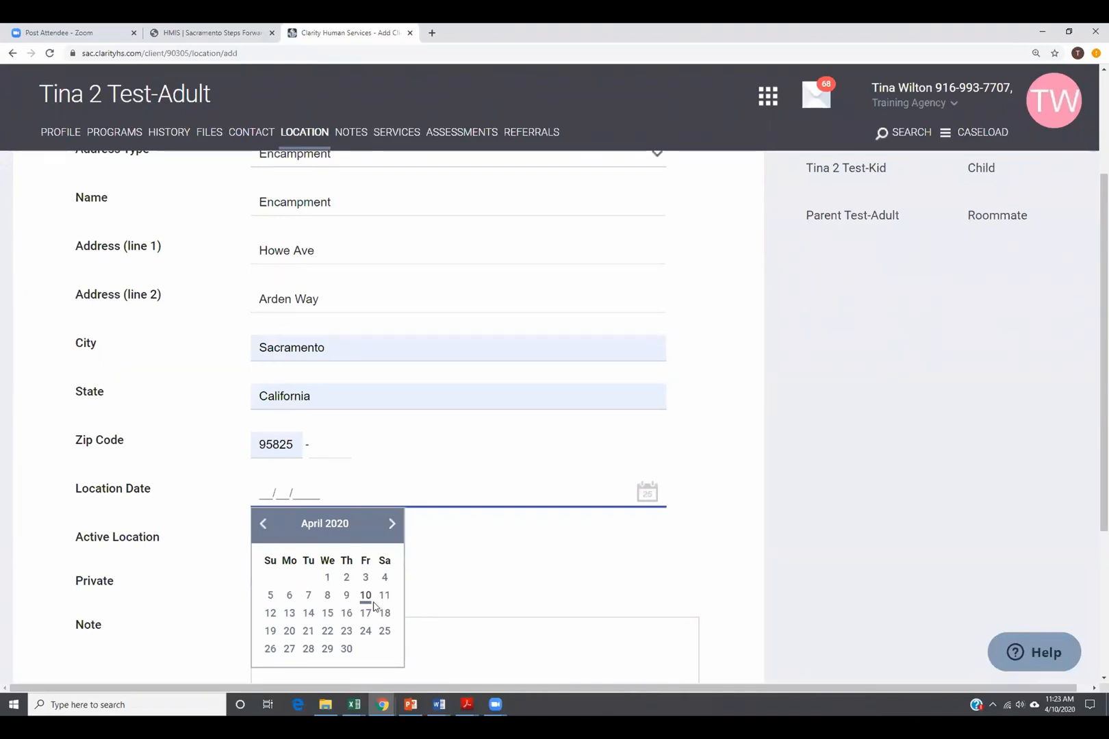
left_click(367, 597)
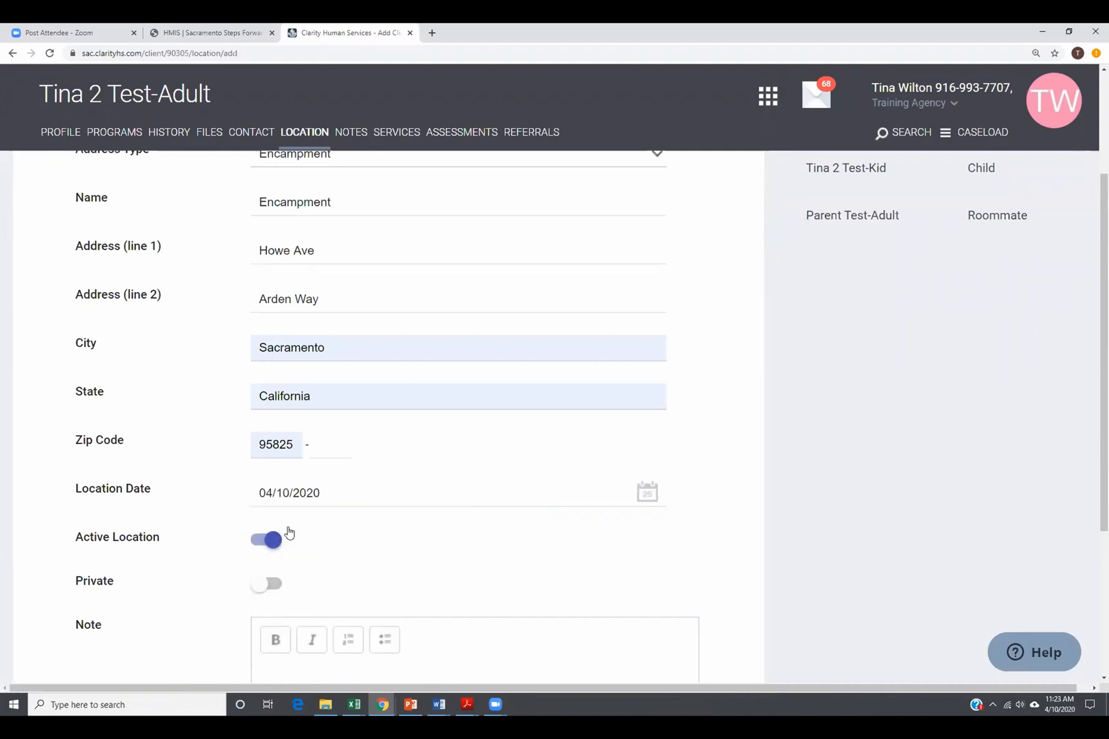
- Add the note "Tent is behind the open lot. Client has 2 large dogs." to the encampment address and save it
scroll(349, 574, "down", 3)
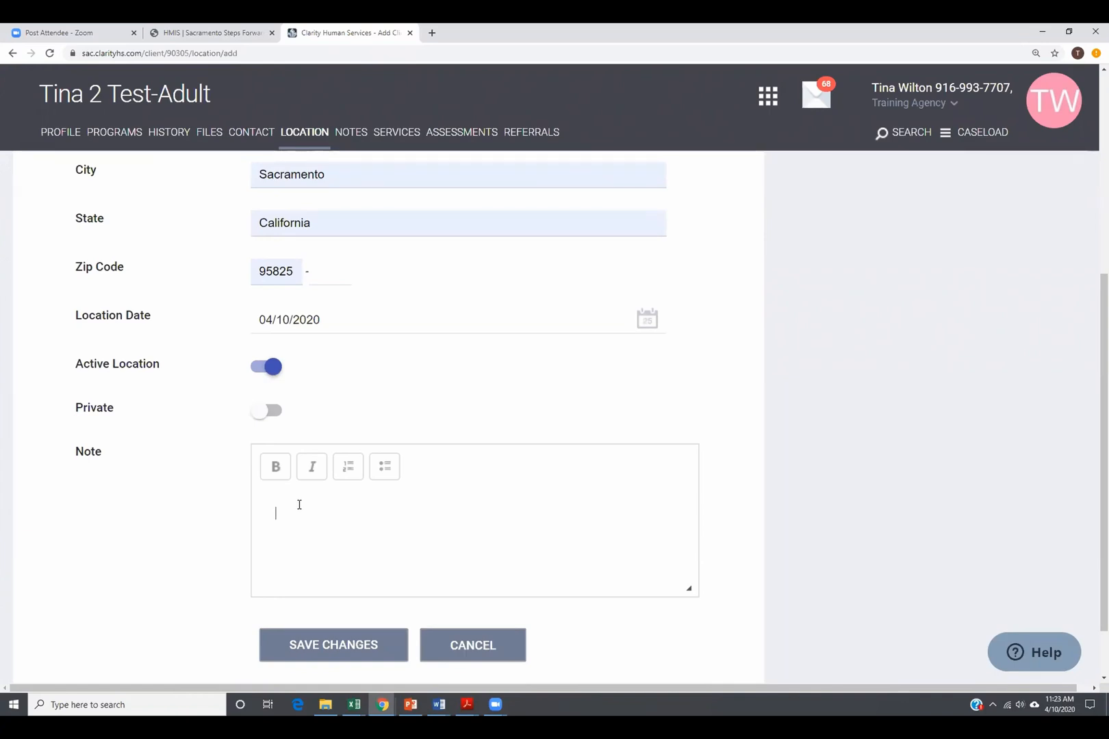
type("Tent")
type("is behind the open lot.  Client has 2")
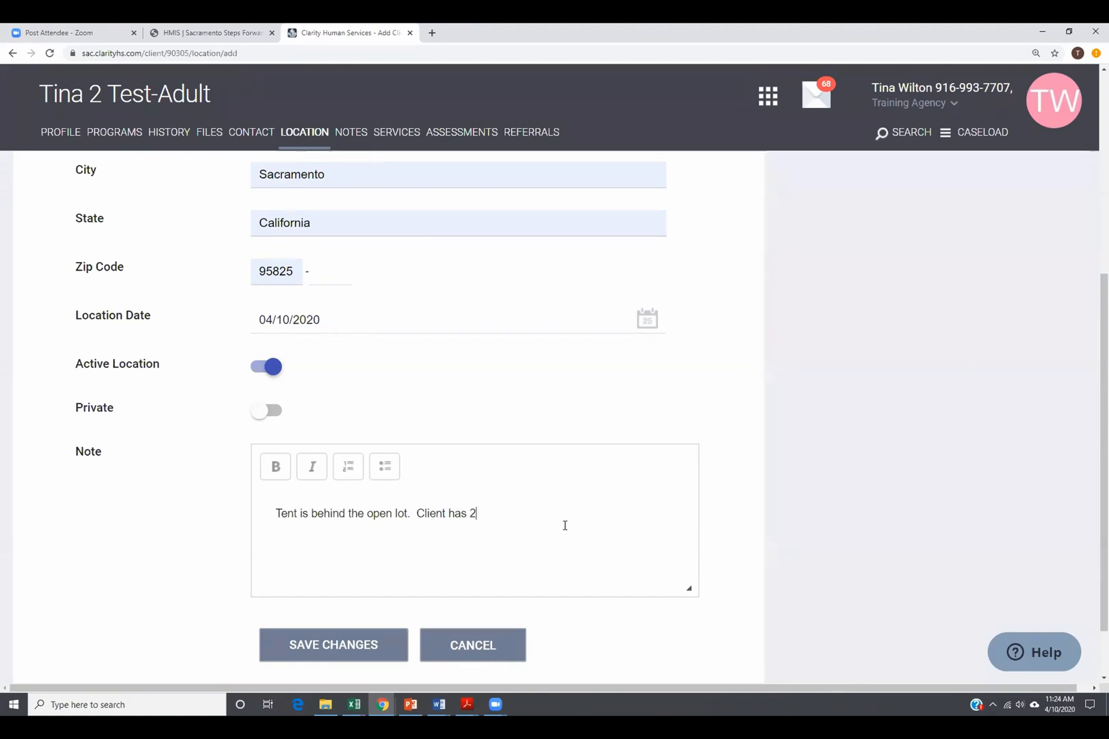
type("ge")
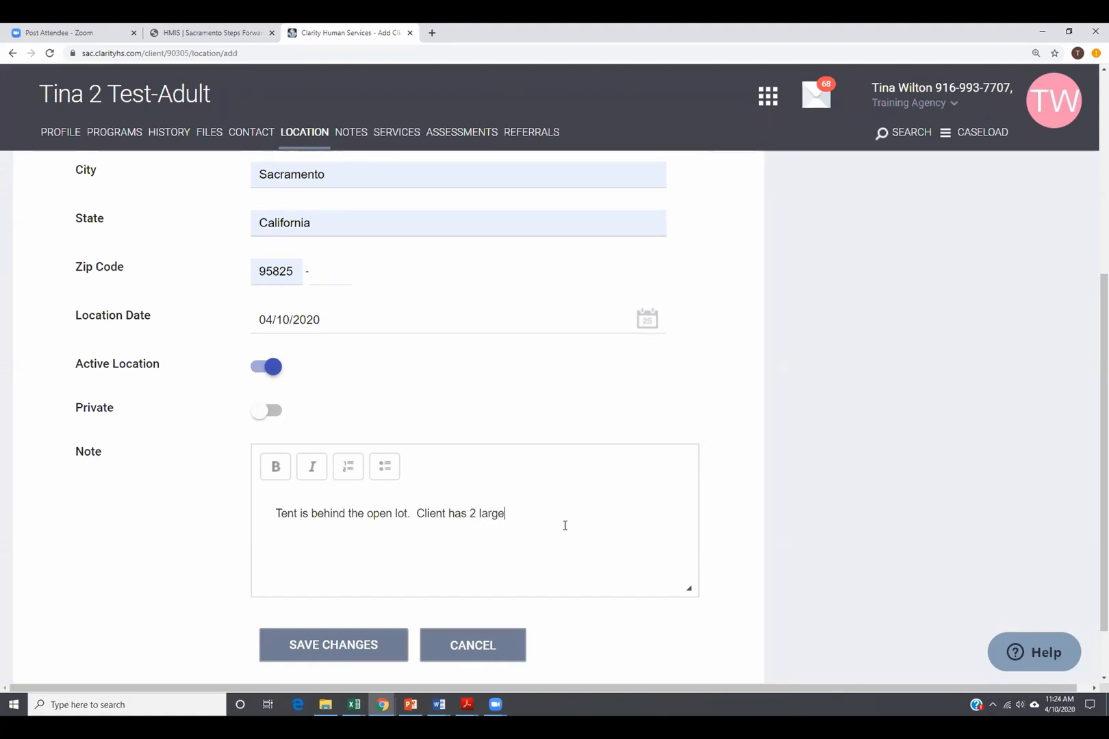
type(" dogs.")
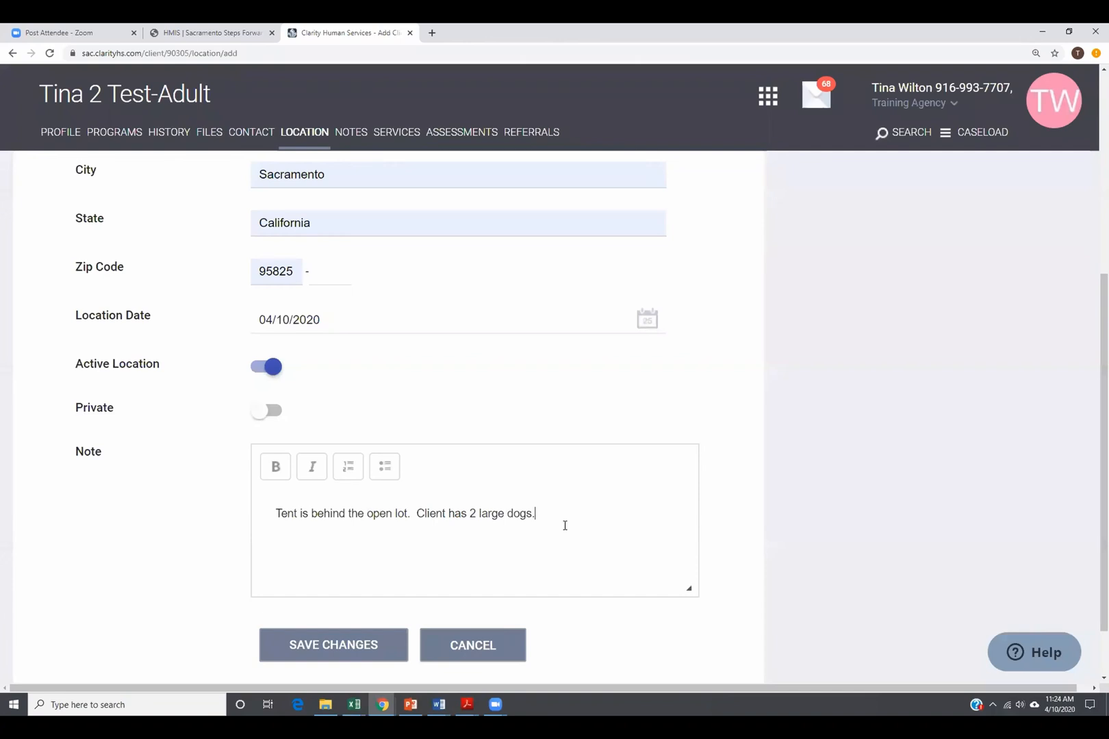
scroll(439, 555, "down", 1)
left_click(375, 580)
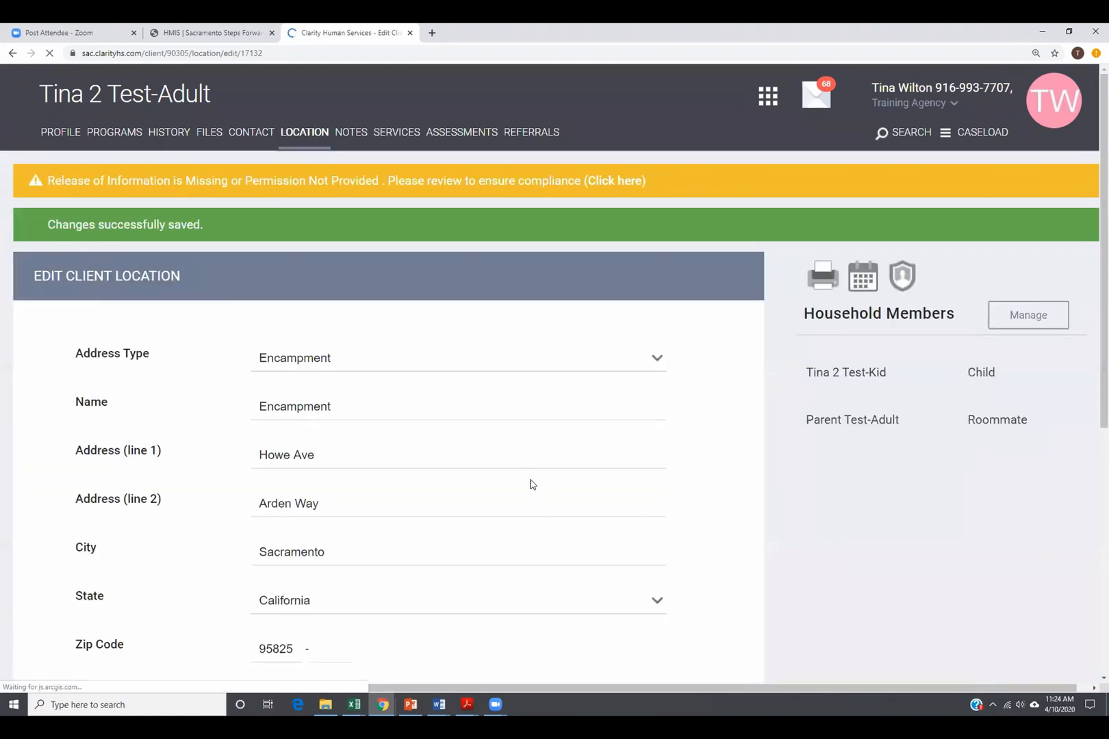
- Return to the client's location overview and examine the encampment marker's surroundings on the map up close
left_click(304, 136)
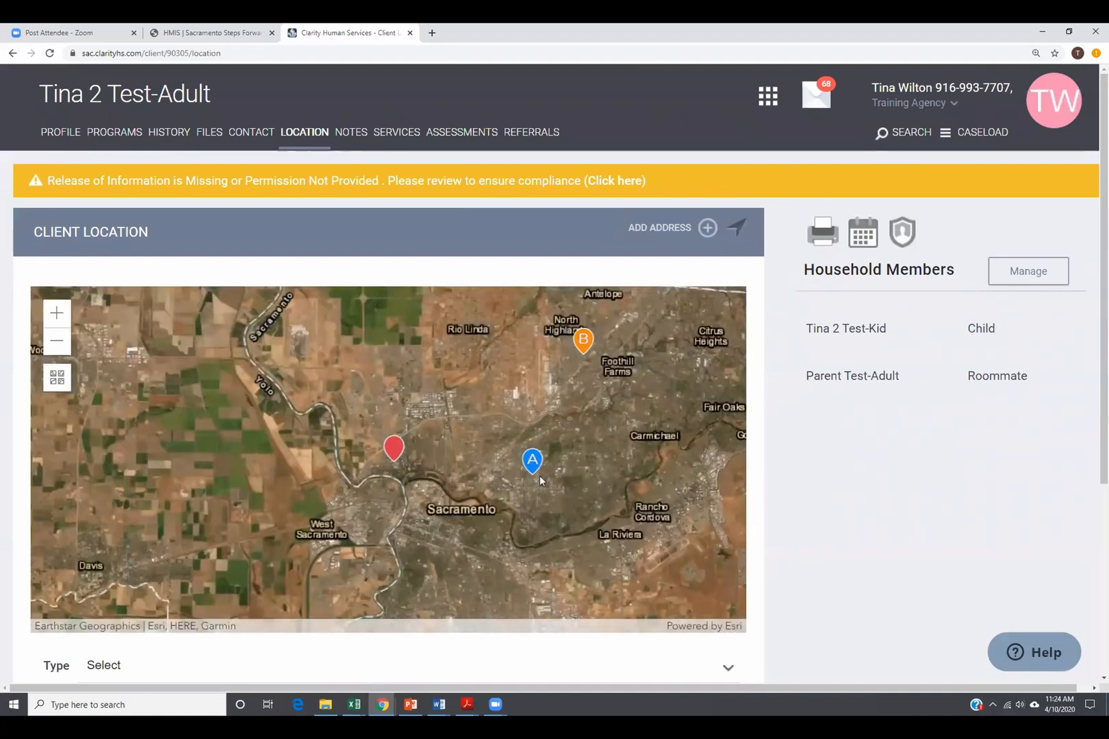
scroll(540, 473, "up", 3)
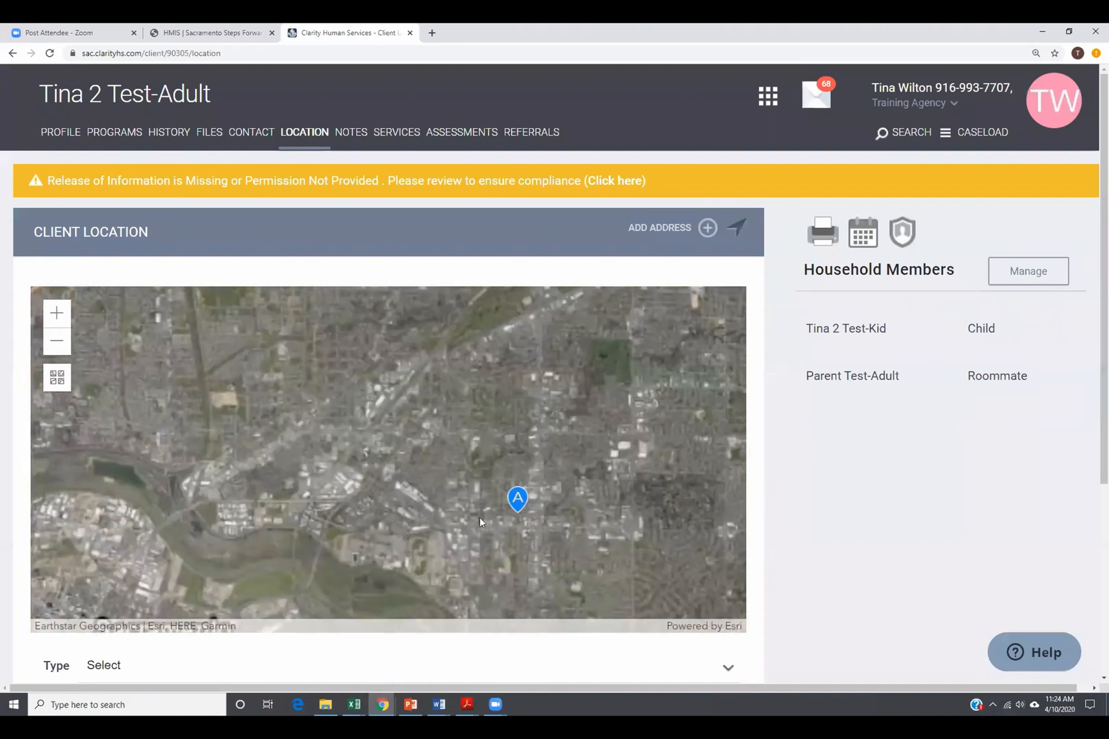
scroll(454, 483, "up", 2)
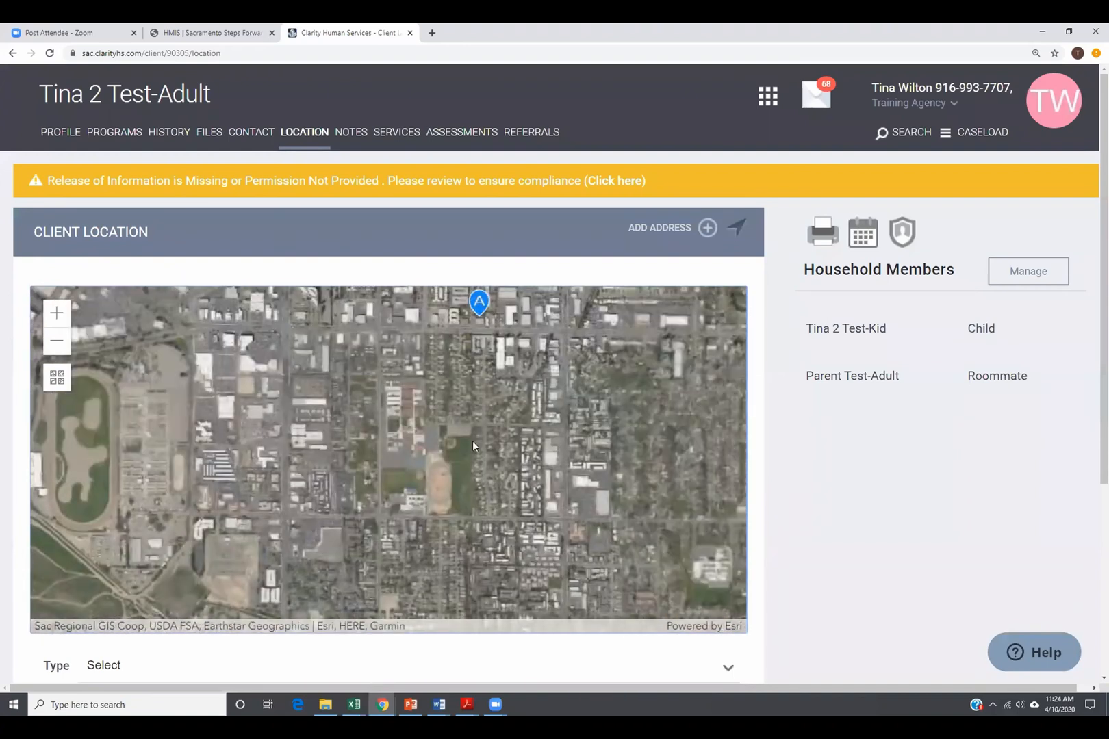
left_click_drag(398, 506, 369, 532)
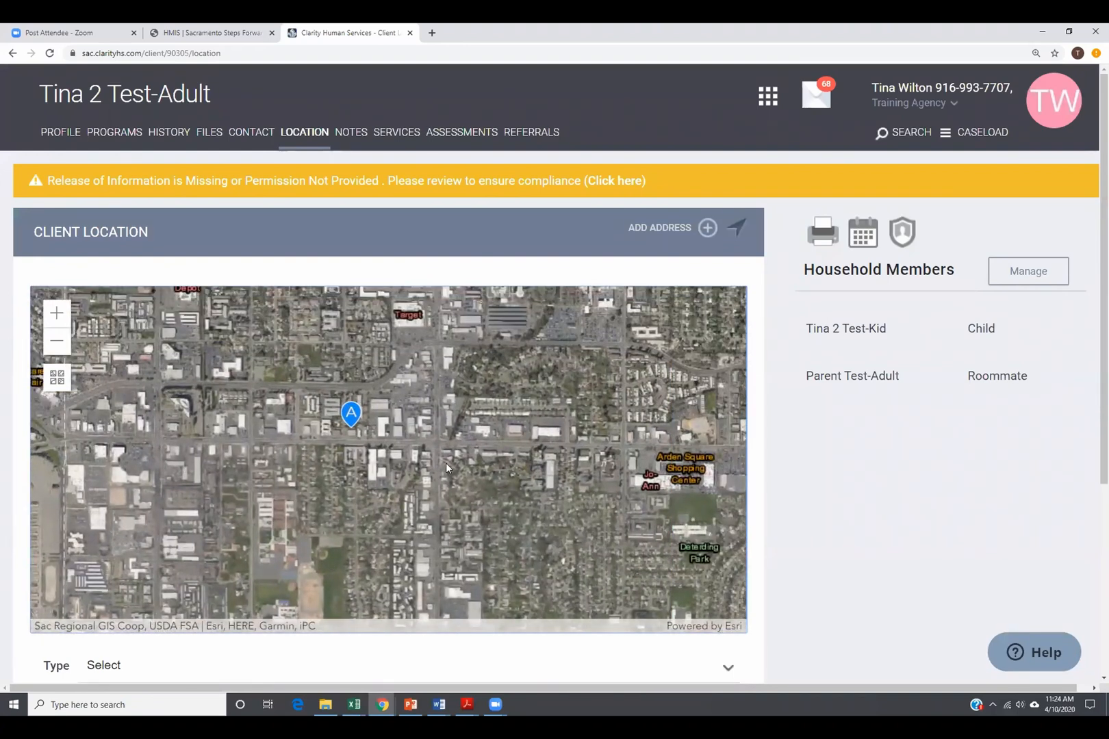
- Switch the location map's basemap to Streets and view the cross streets around the encampment marker
left_click(62, 386)
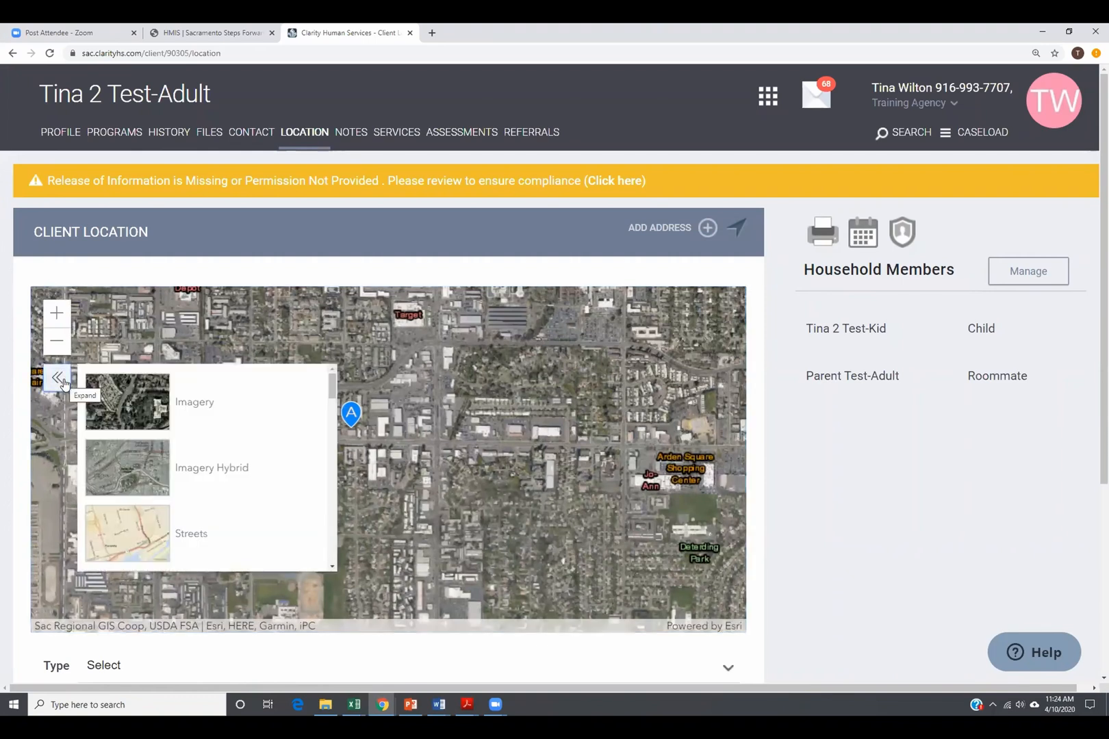
left_click(137, 545)
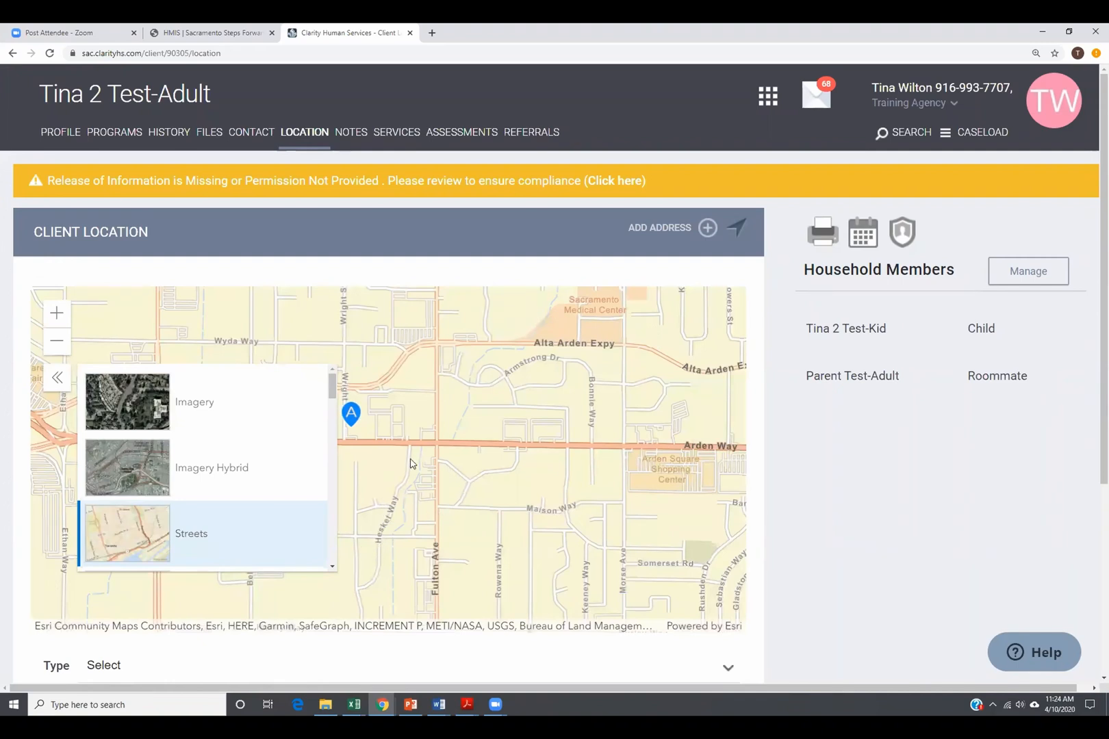
left_click(375, 527)
scroll(381, 540, "down", 1)
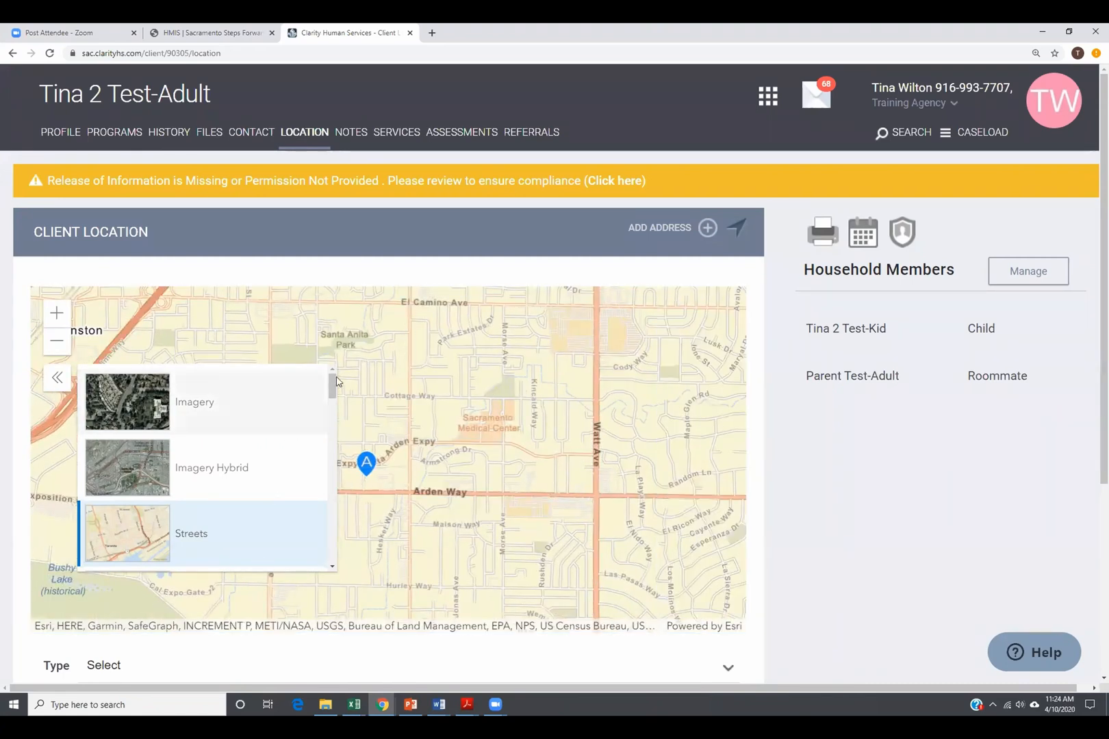
left_click(57, 378)
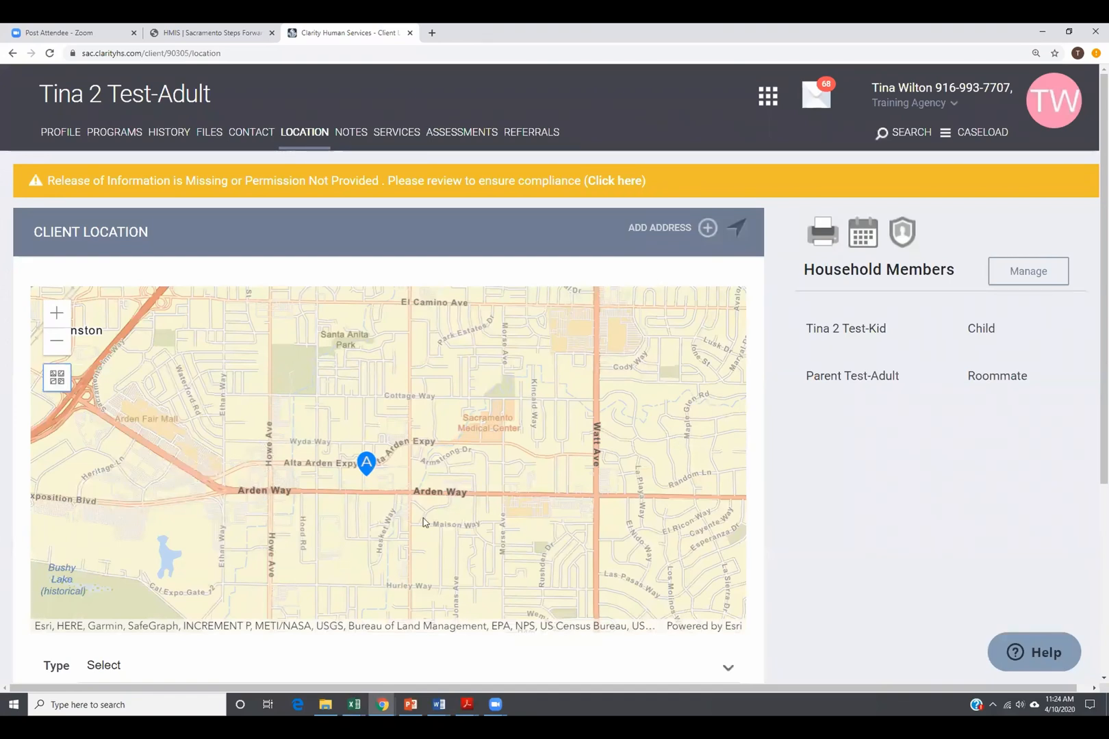
- Open the encampment address from the client's location list, turn off its Active Location setting and save the changes
scroll(1060, 515, "down", 4)
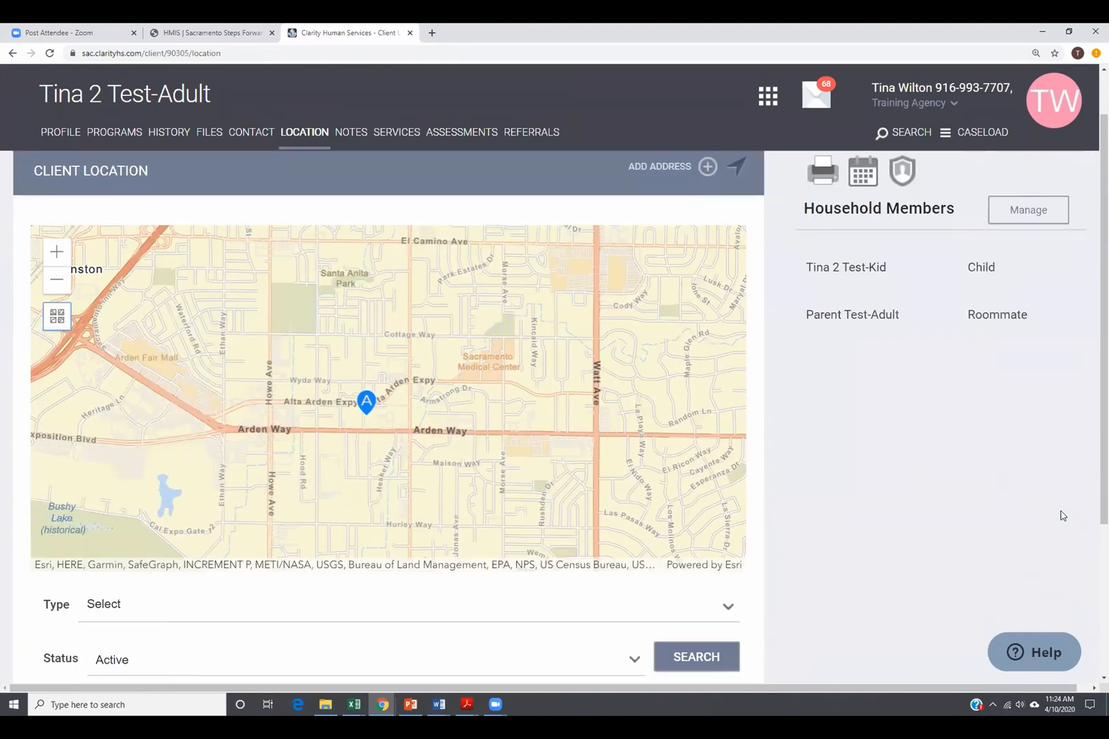
scroll(445, 405, "up", 1)
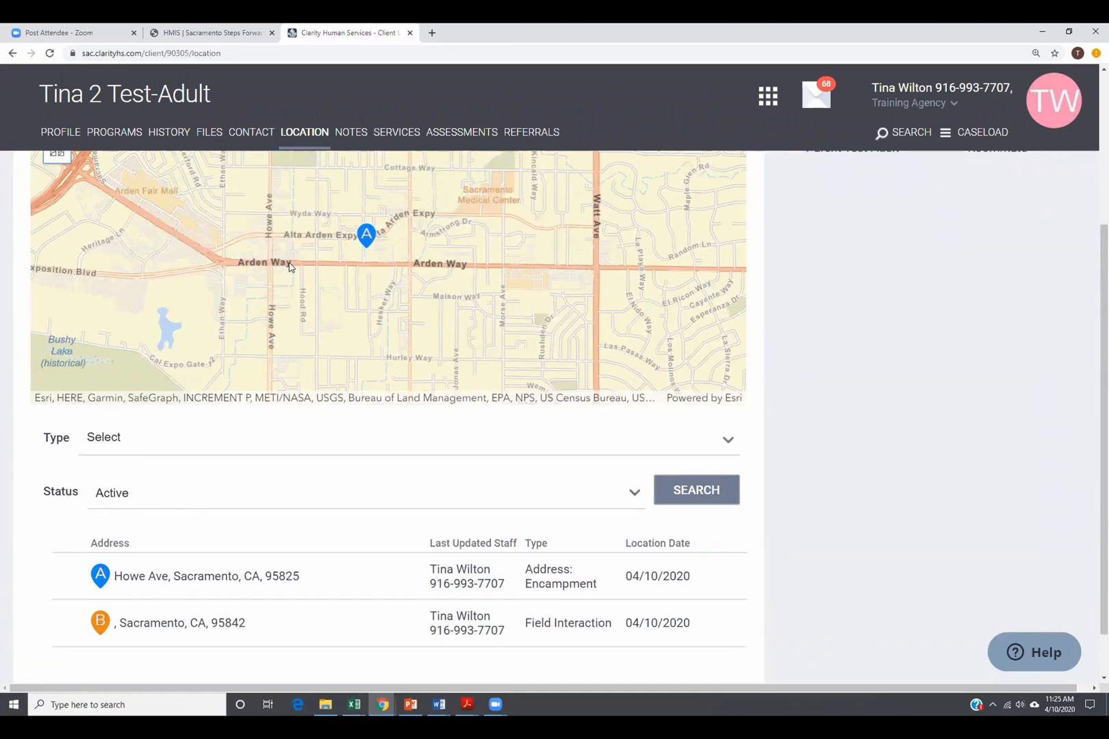
mouse_move(110, 595)
left_click(58, 581)
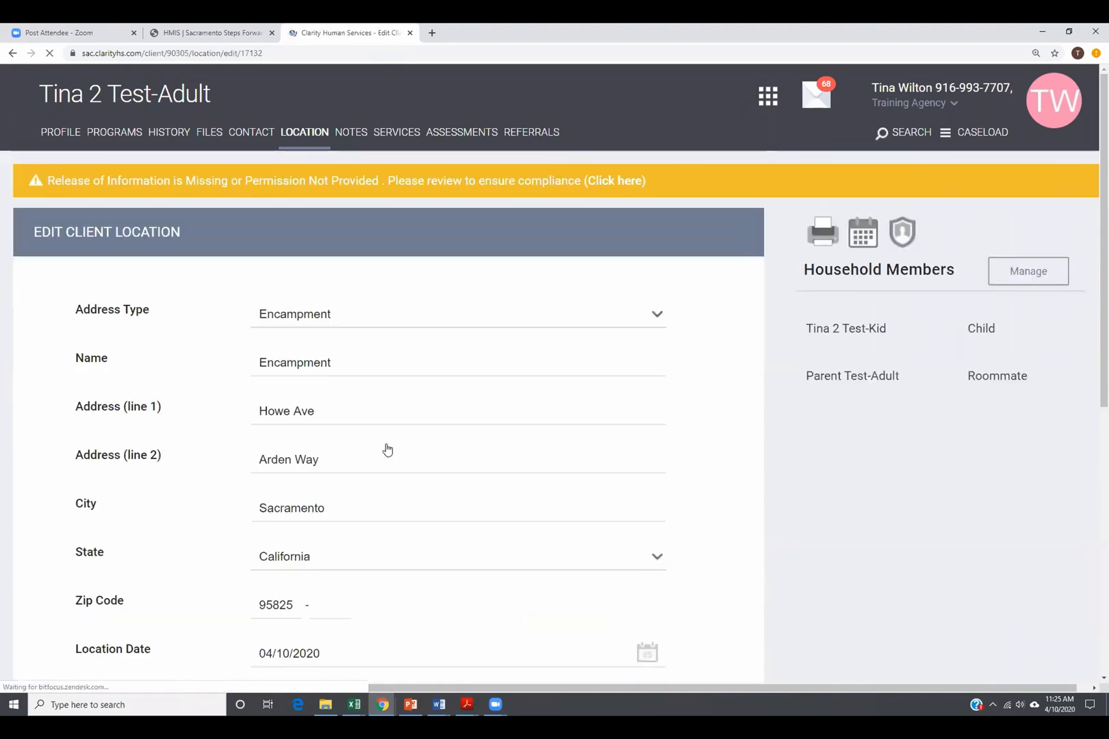
scroll(447, 435, "down", 7)
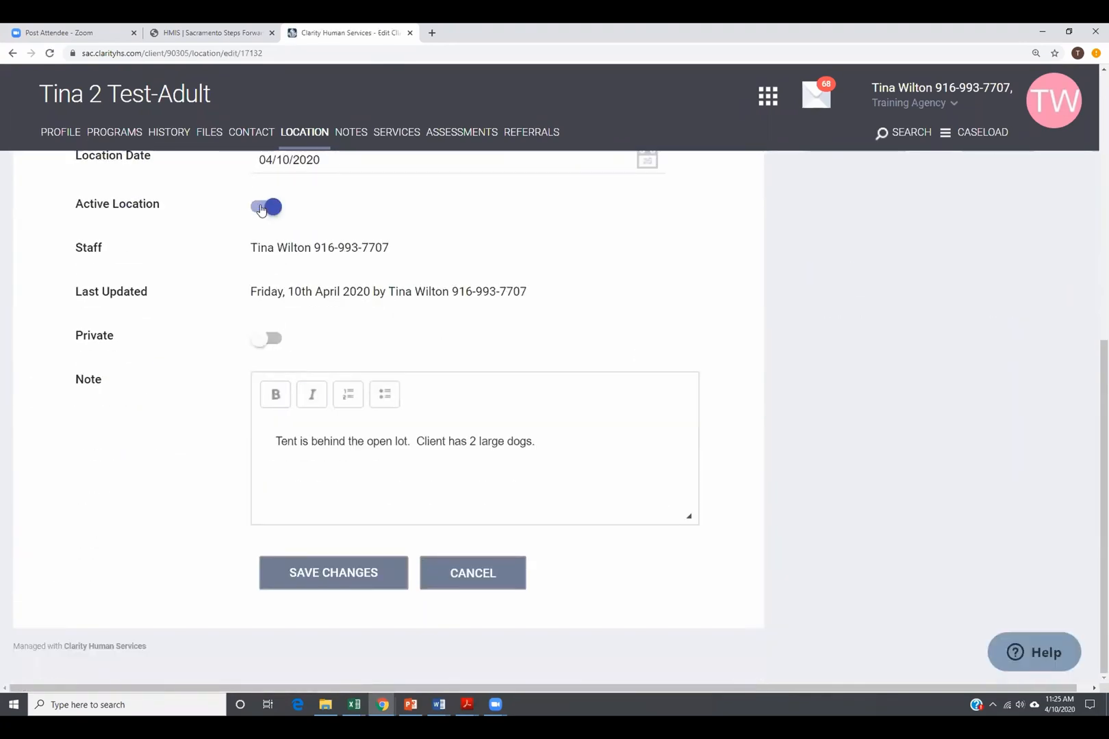
left_click(262, 208)
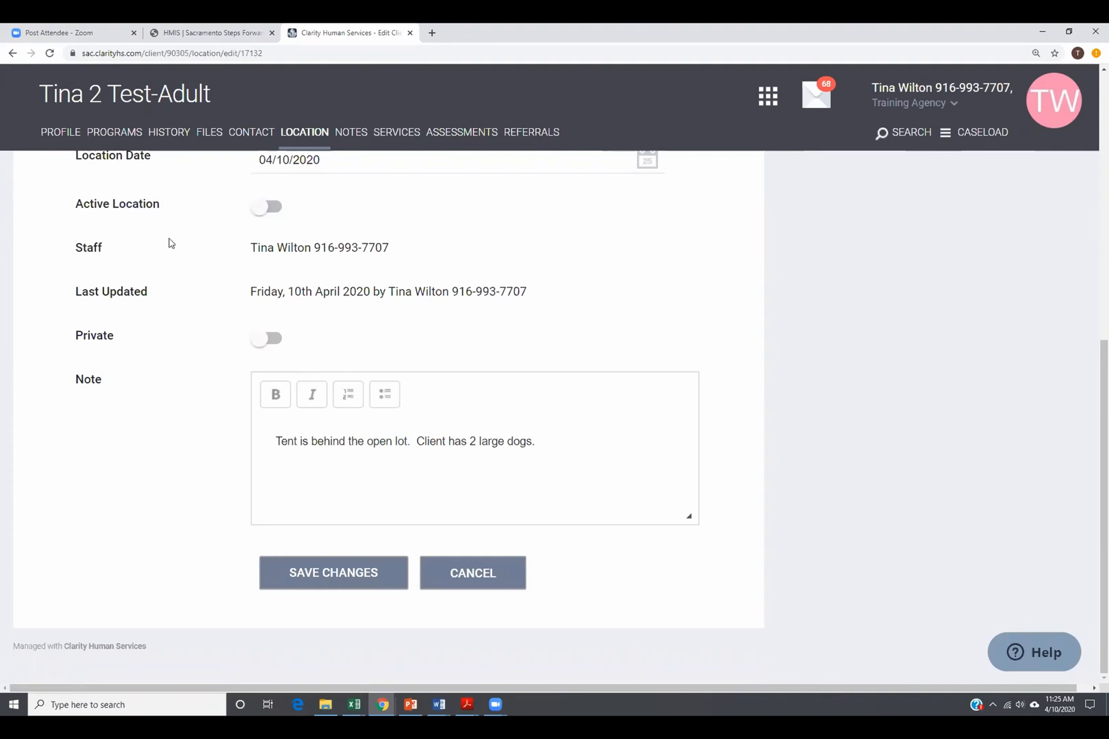
left_click(356, 582)
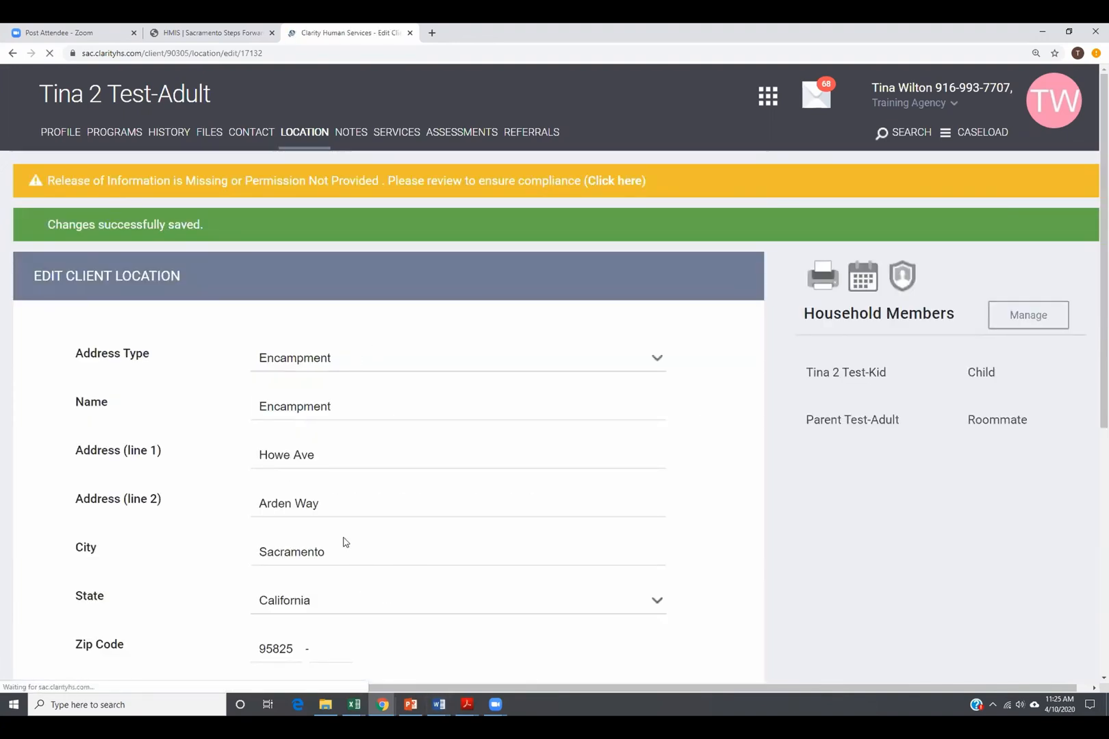
- Return to the client's location overview and filter the locations by the status Inactive
left_click(306, 136)
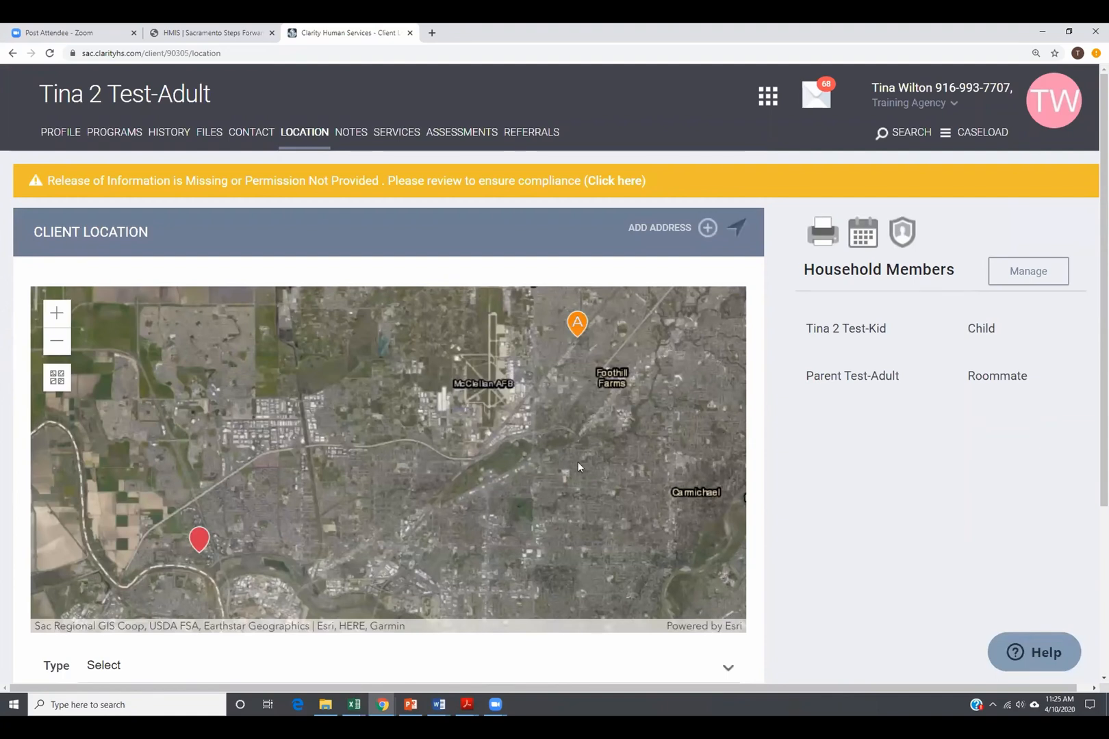
scroll(535, 502, "down", 1)
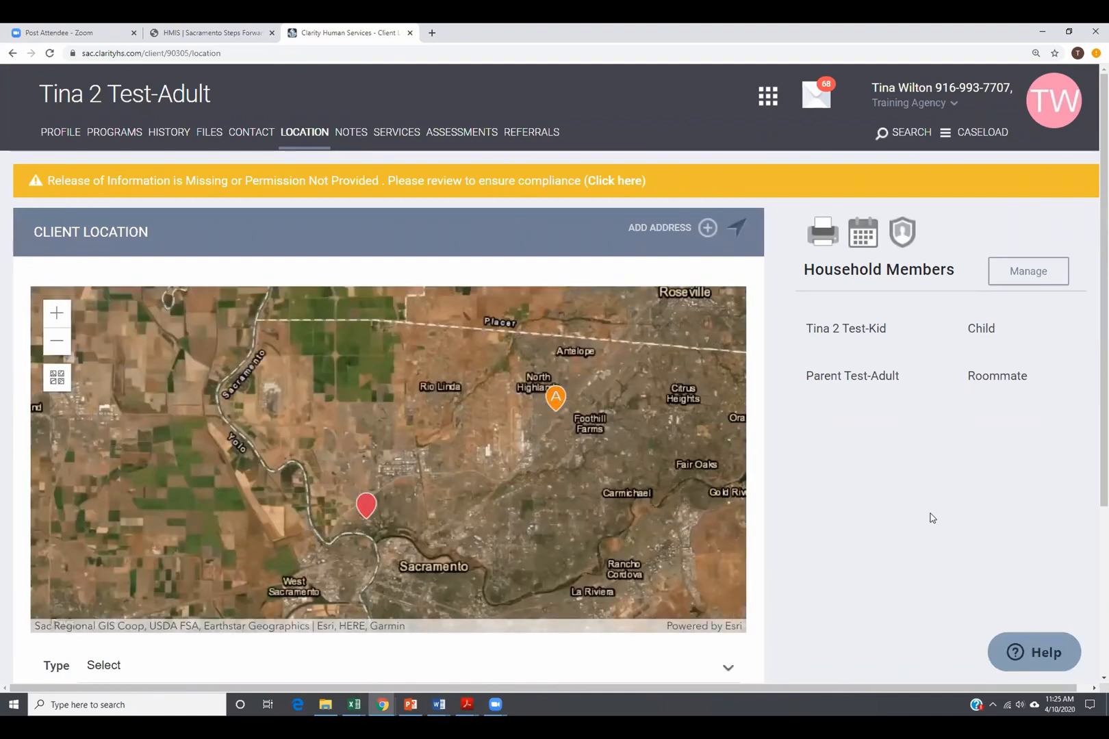
scroll(931, 518, "down", 3)
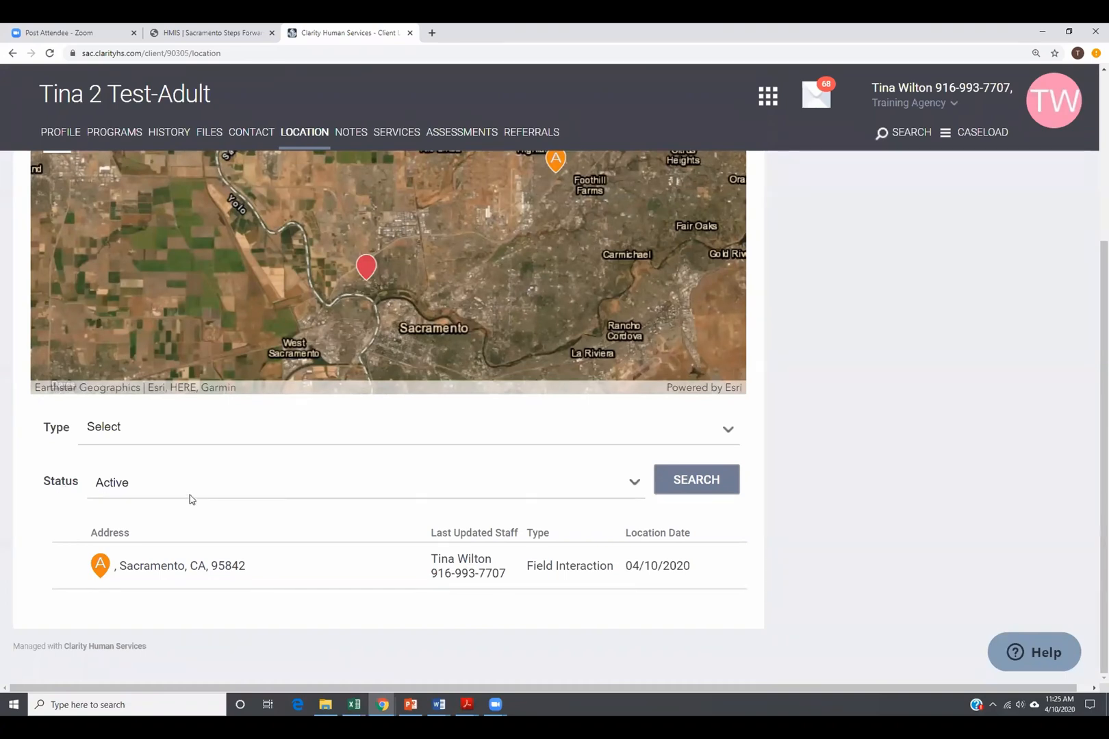
left_click(635, 483)
left_click(128, 536)
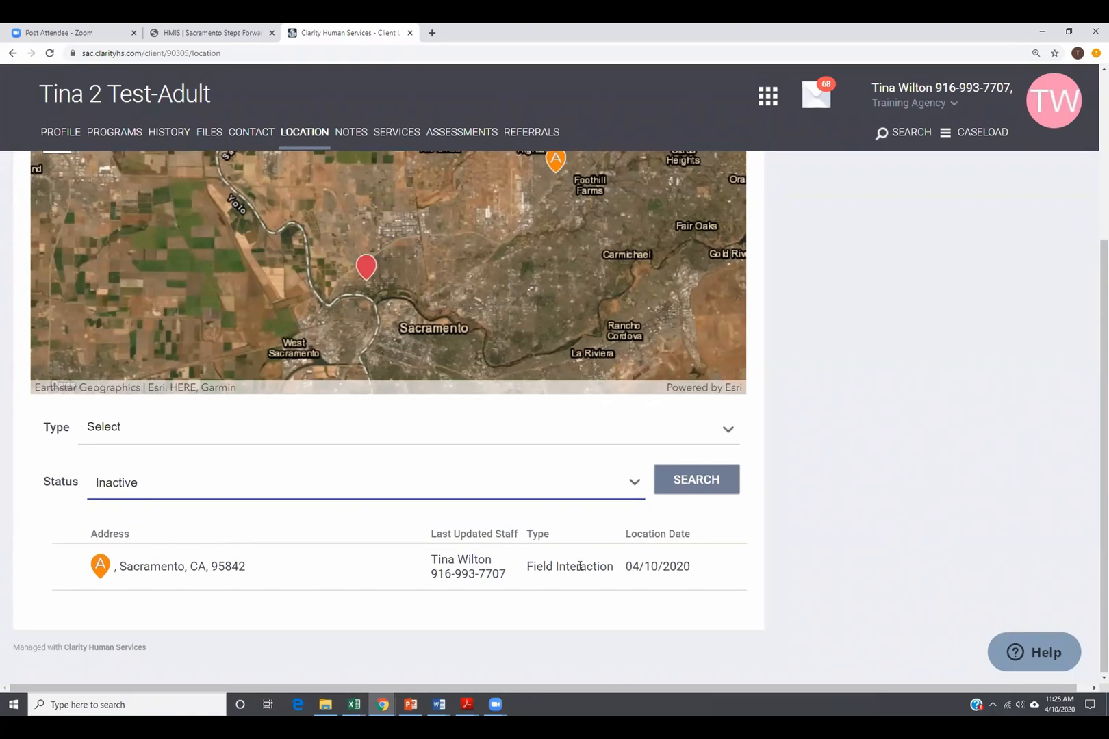
left_click(702, 486)
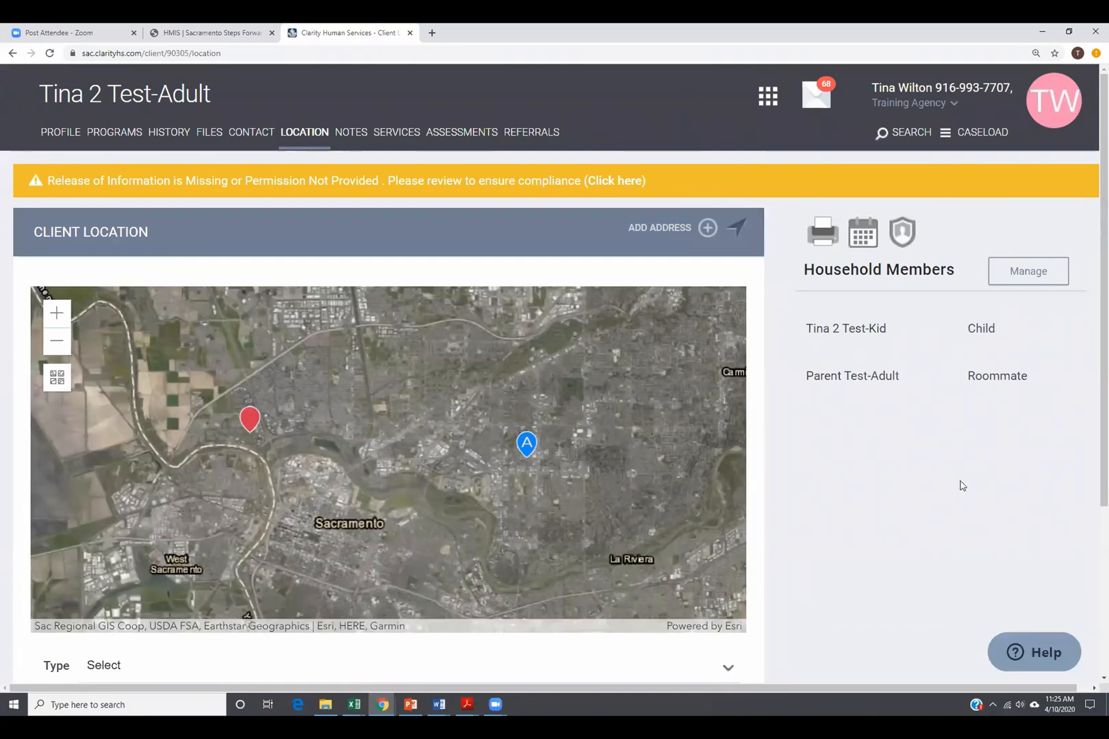
- Search the client's locations with the status set to All
scroll(956, 486, "down", 3)
left_click(215, 552)
left_click(144, 574)
left_click(690, 552)
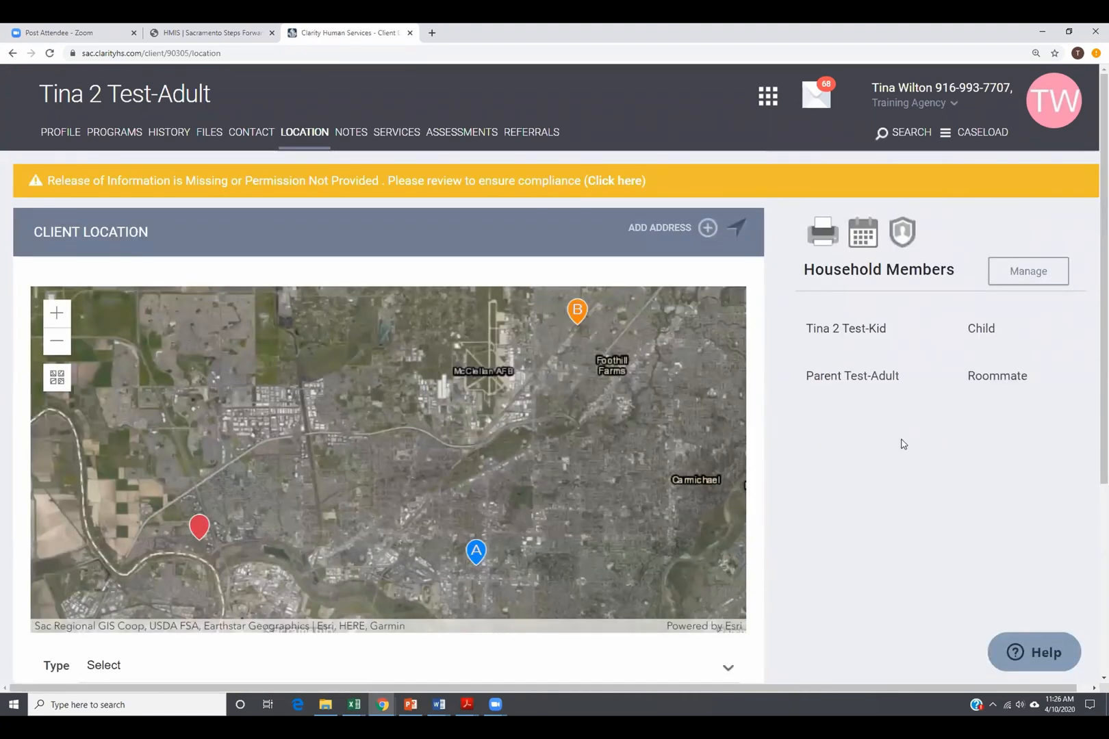
- Filter the client's locations by the type Address
scroll(901, 445, "down", 4)
left_click(728, 383)
left_click(112, 415)
left_click(827, 446)
left_click(681, 434)
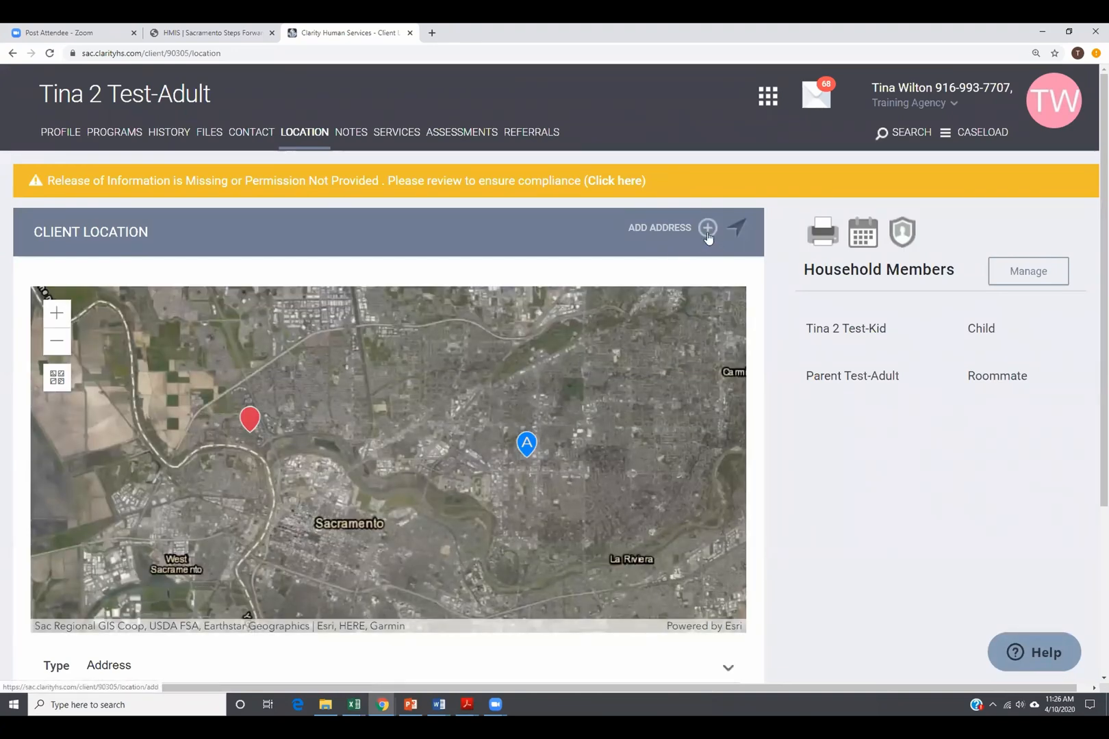
- Change the location type filter to Field Interaction only and run the search again
scroll(870, 501, "down", 1)
scroll(868, 501, "down", 3)
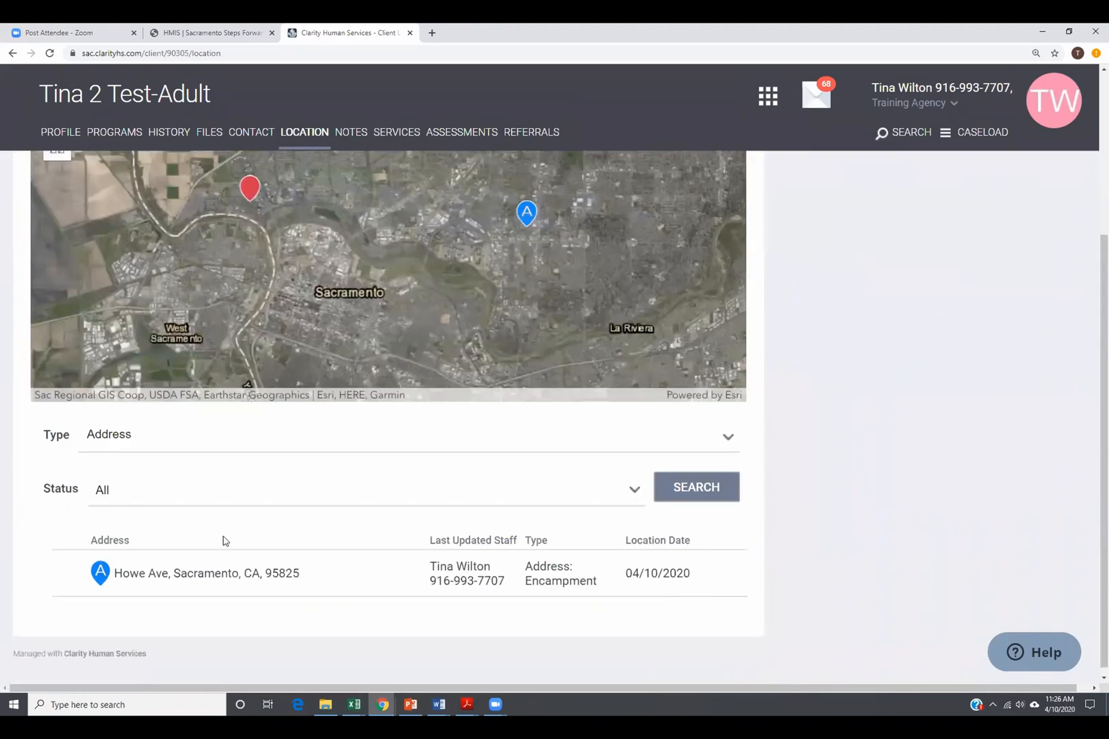
left_click(204, 445)
left_click(106, 469)
left_click(107, 490)
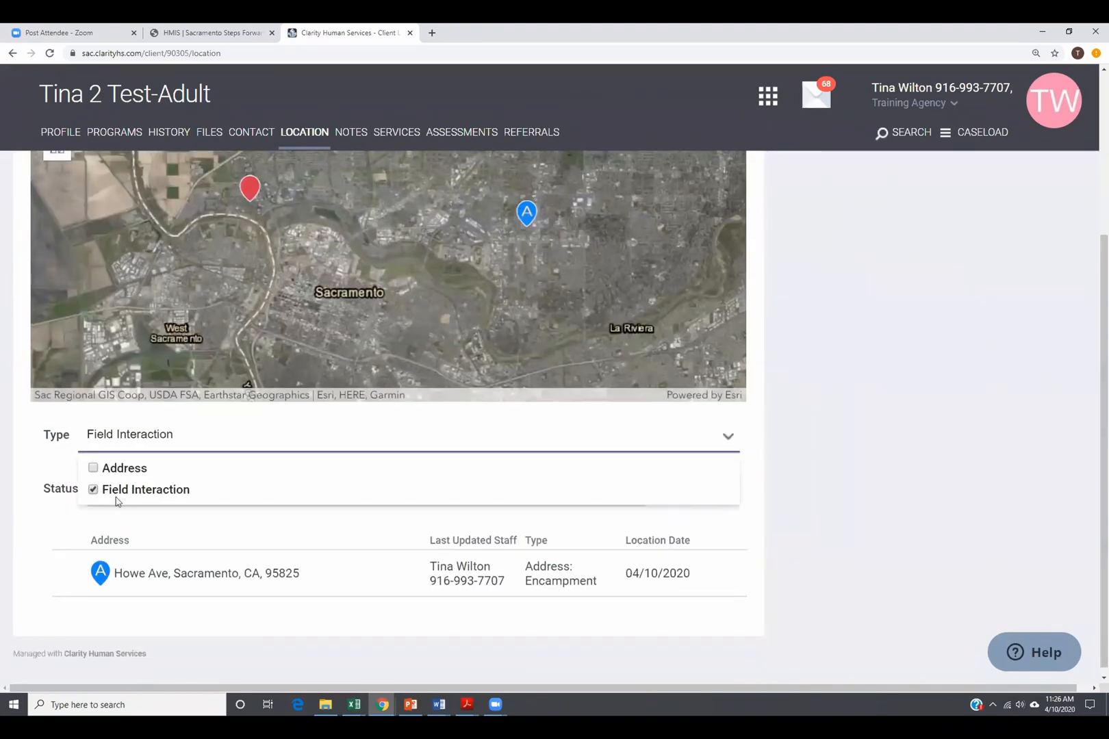
left_click(844, 476)
left_click(691, 491)
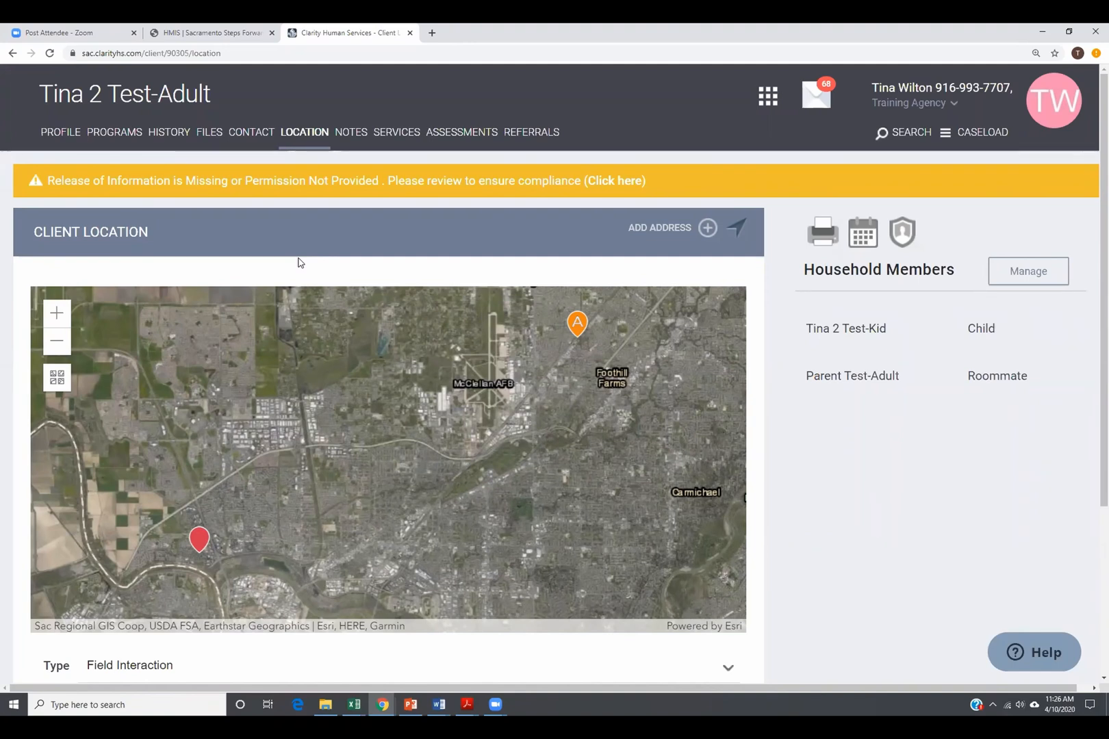
- Switch to the PowerPoint slide show to review the Notes Tab slide, and return to the client record in Chrome
left_click(412, 703)
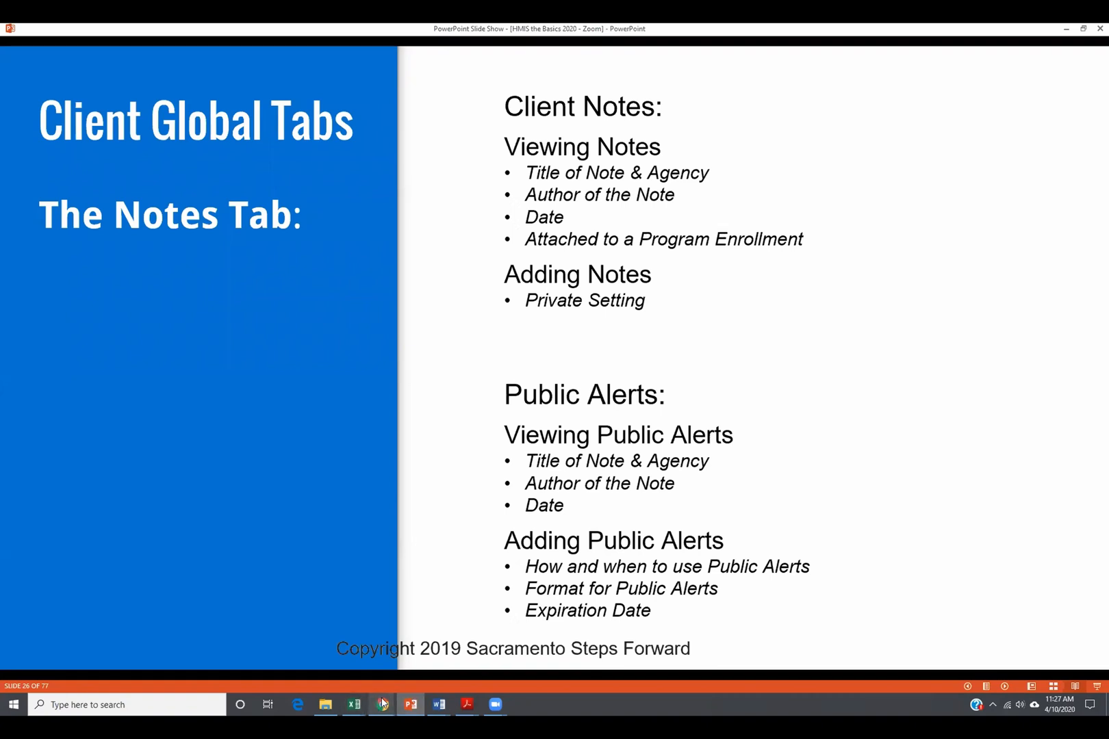
left_click(382, 705)
left_click(413, 647)
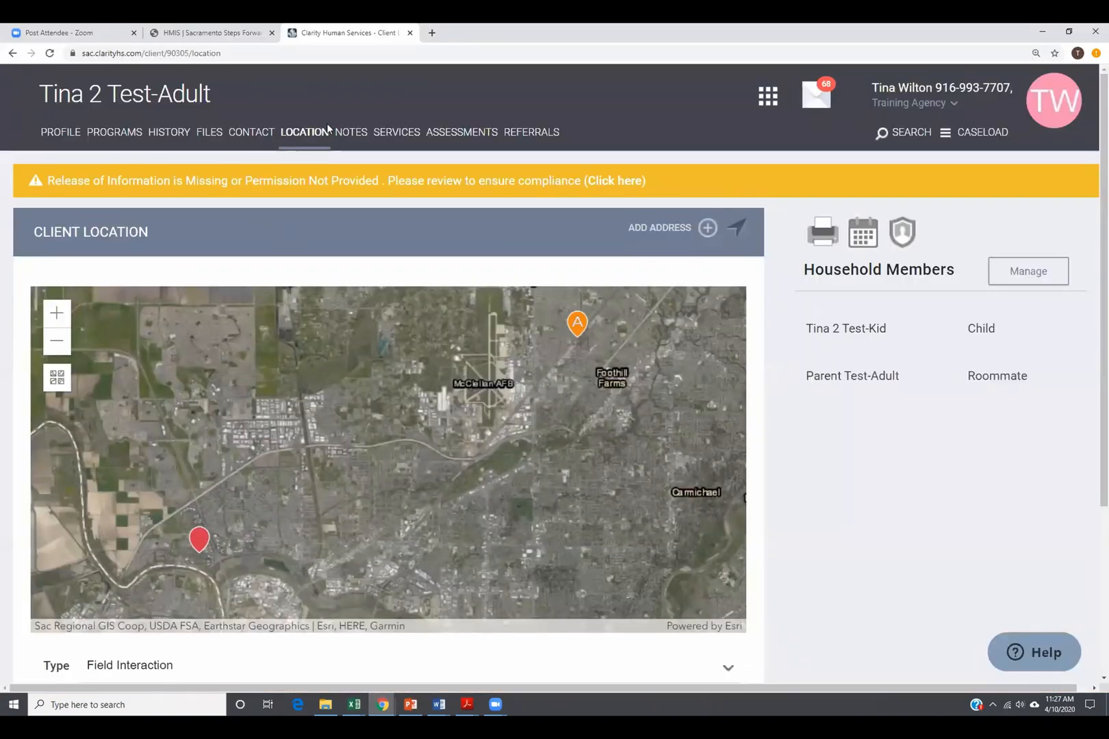
- Start a new client note in the client's notes with the title "Verbal Consent Obtained"
left_click(355, 137)
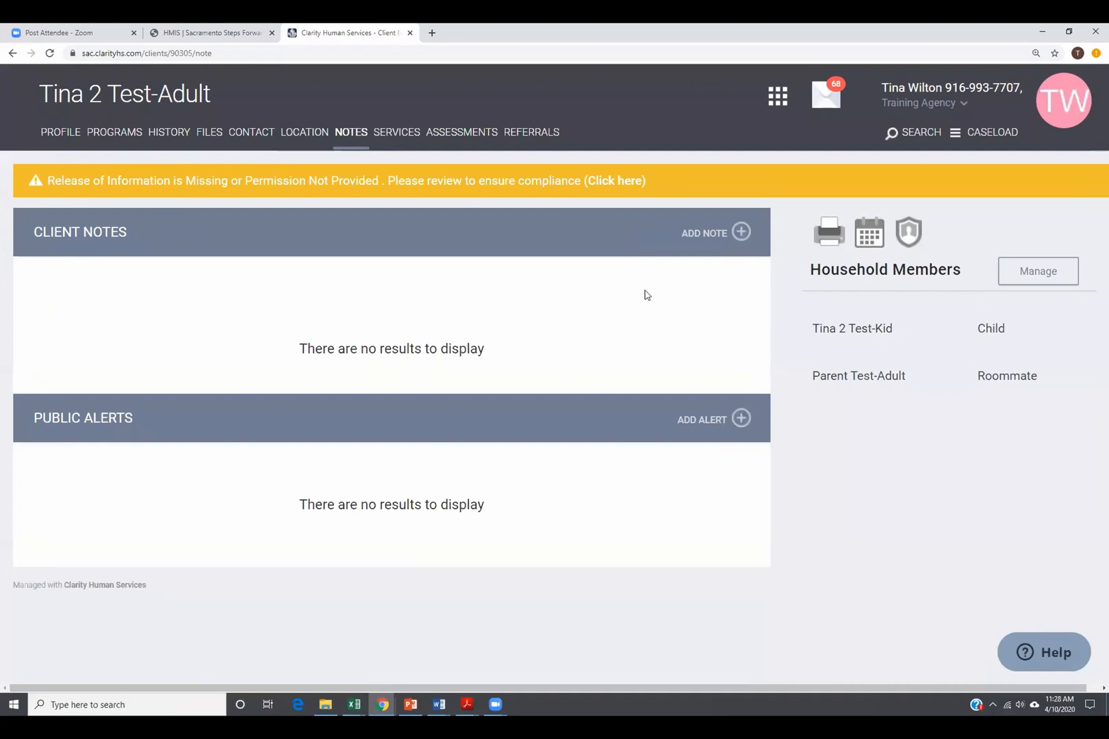
left_click(743, 240)
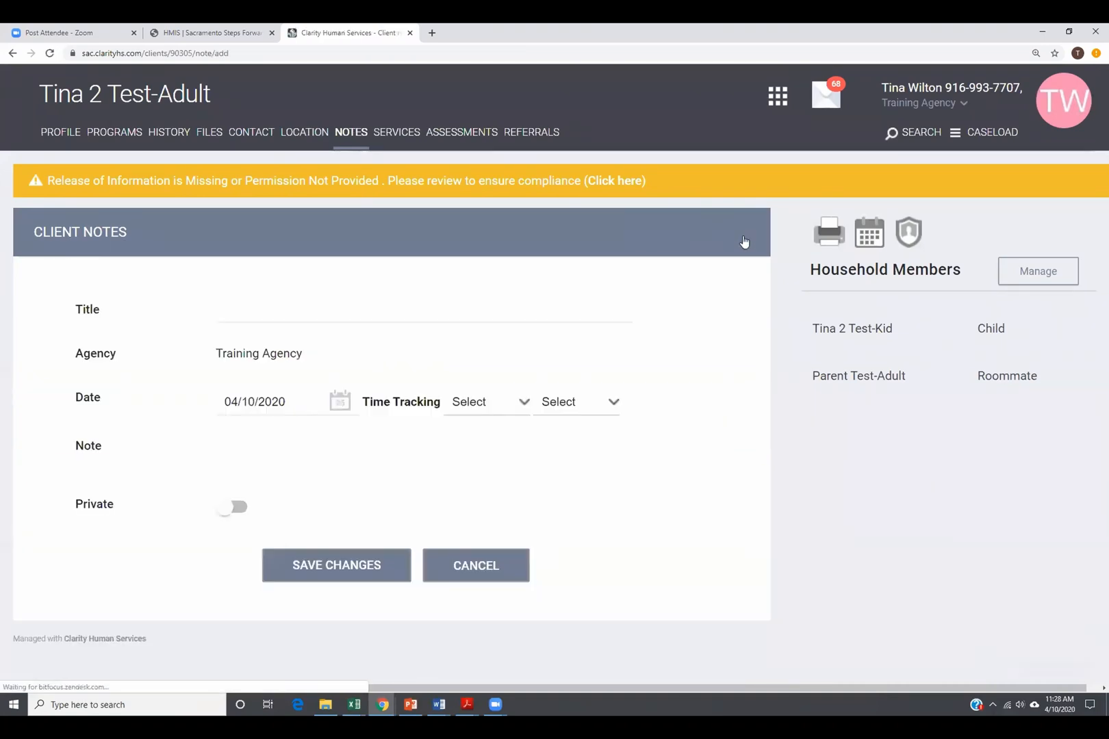
left_click(249, 304)
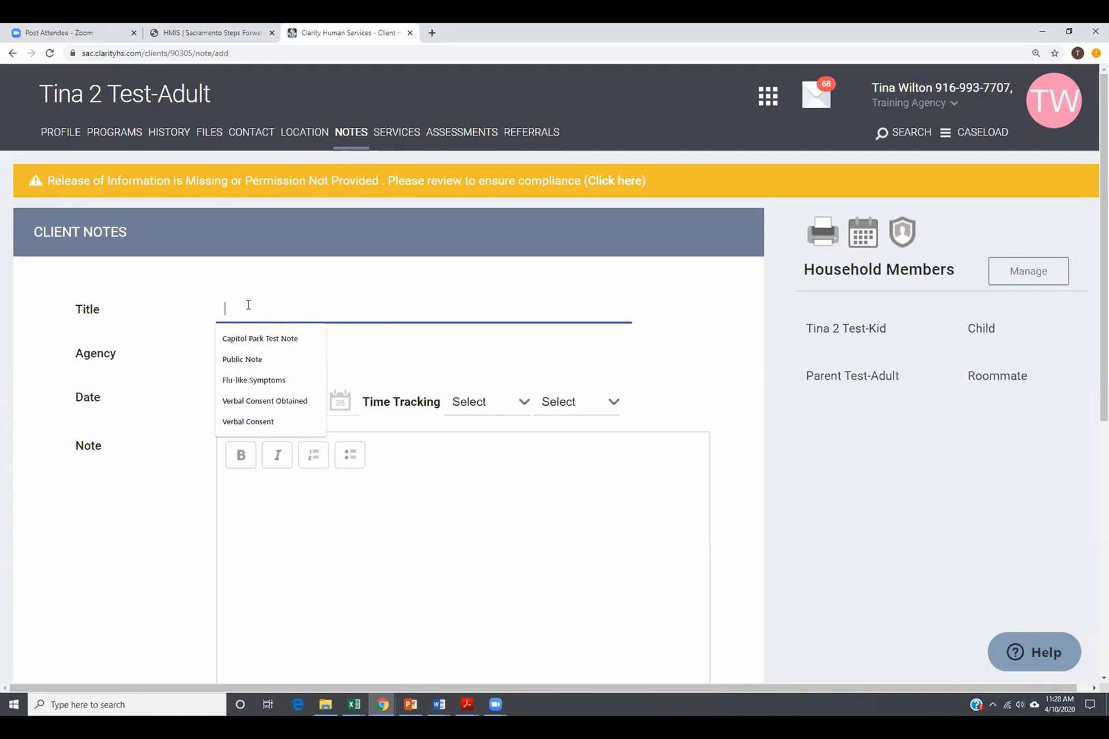
left_click(274, 406)
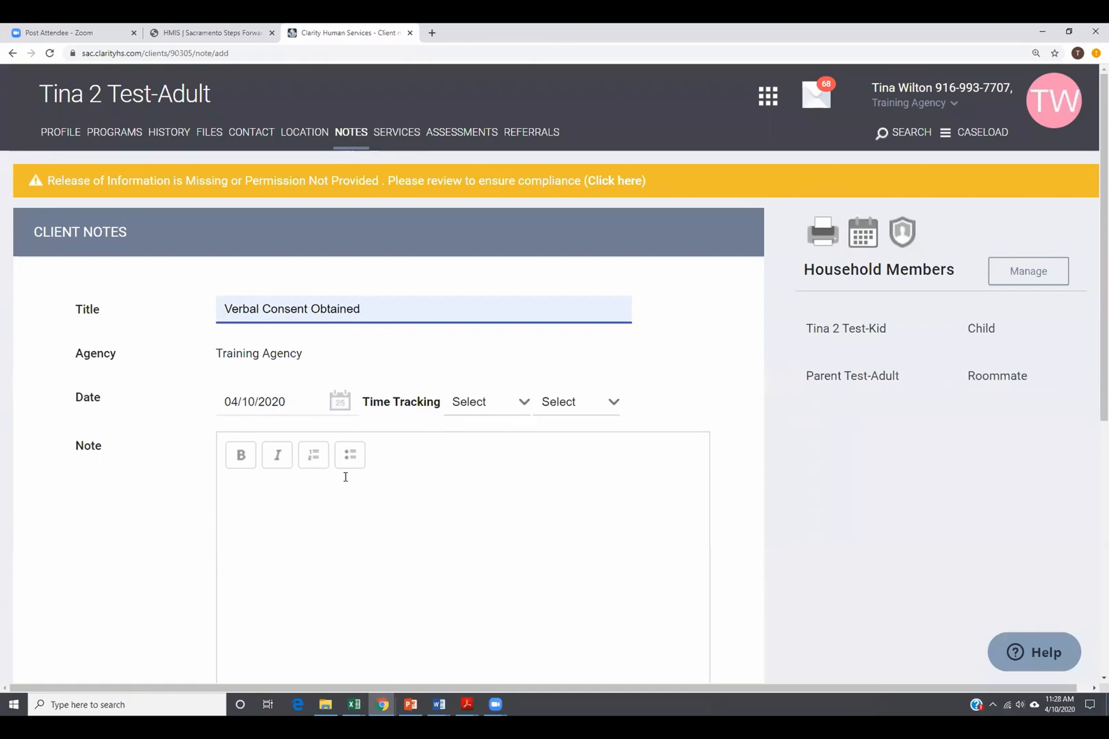
- View the available hour and minute choices for the note's time tracking
left_click(521, 403)
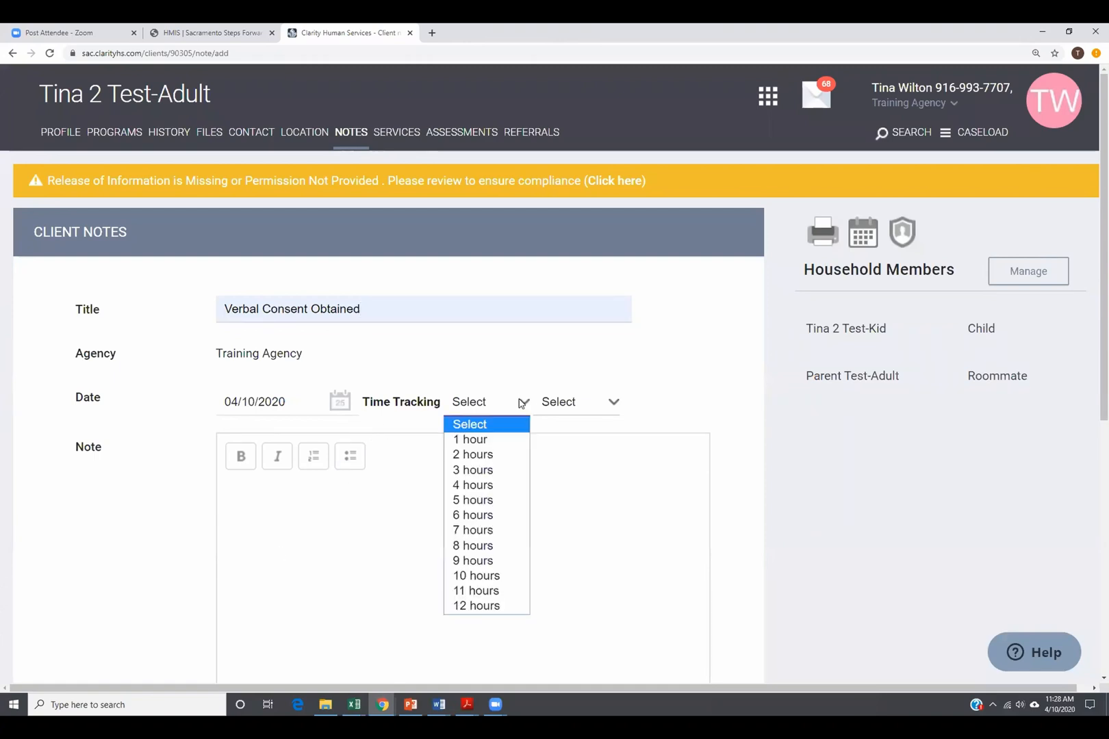
left_click(583, 406)
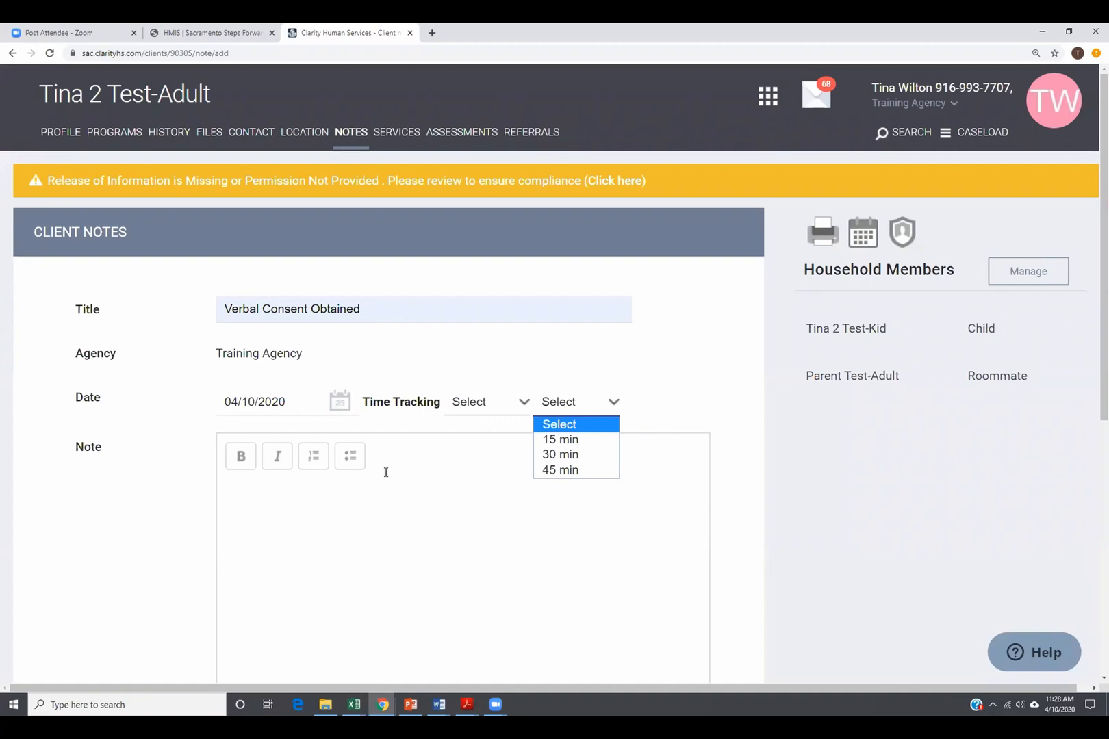
- Write in the note body "I reviewed the HMIS Consent form and the client agreed to have their information entered and"
left_click(302, 510)
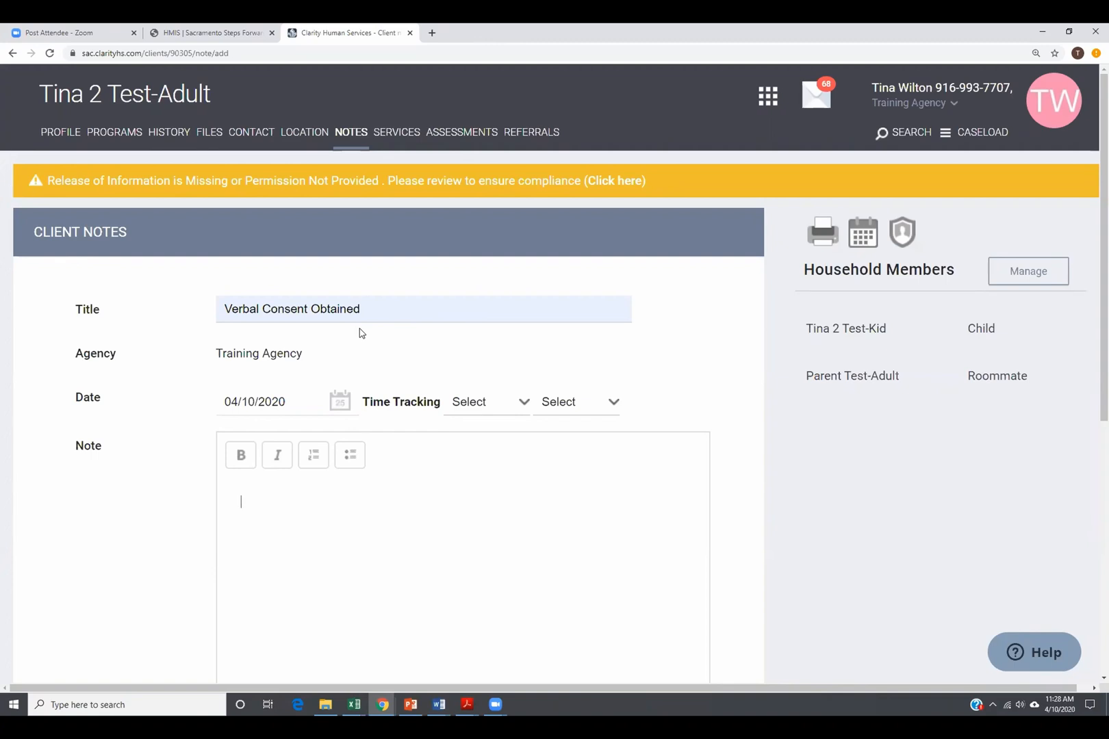
type("I")
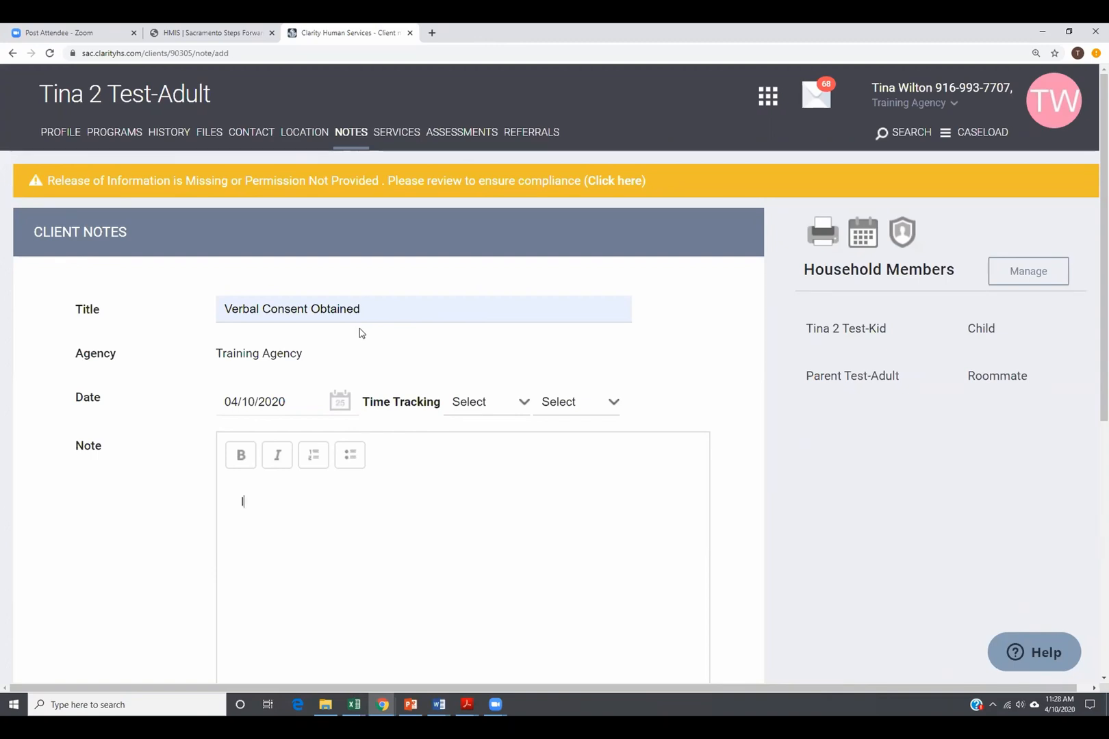
type(" reviewed the HMIS")
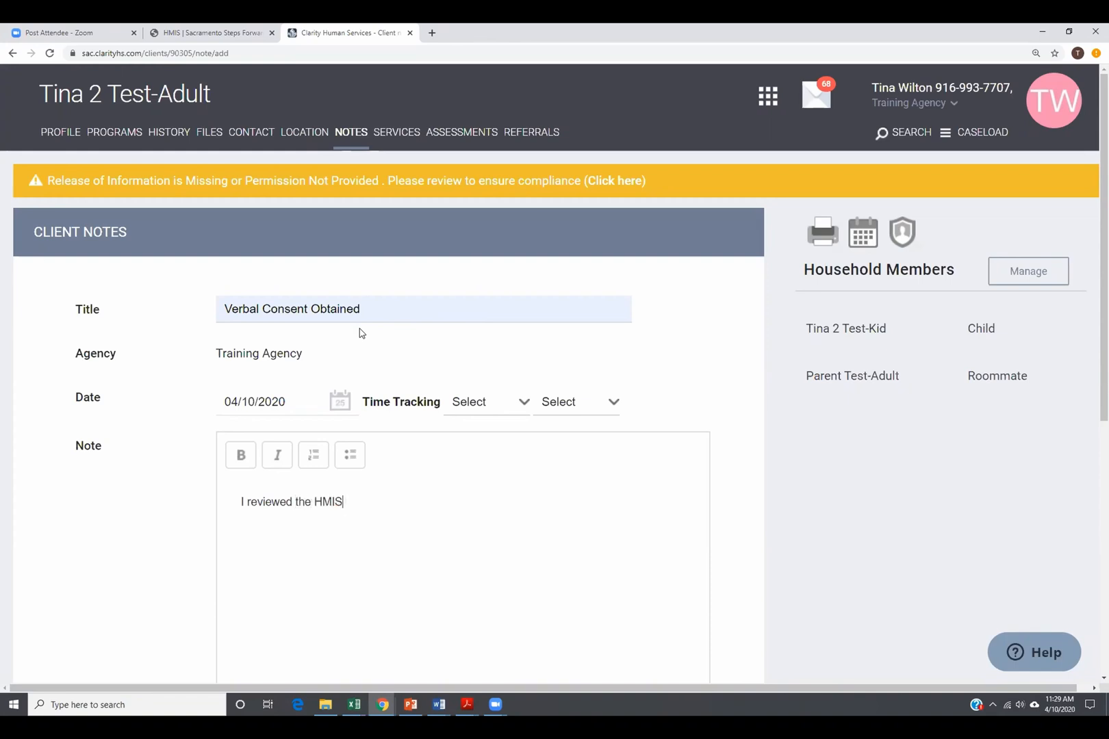
type(" Consent form and the client ")
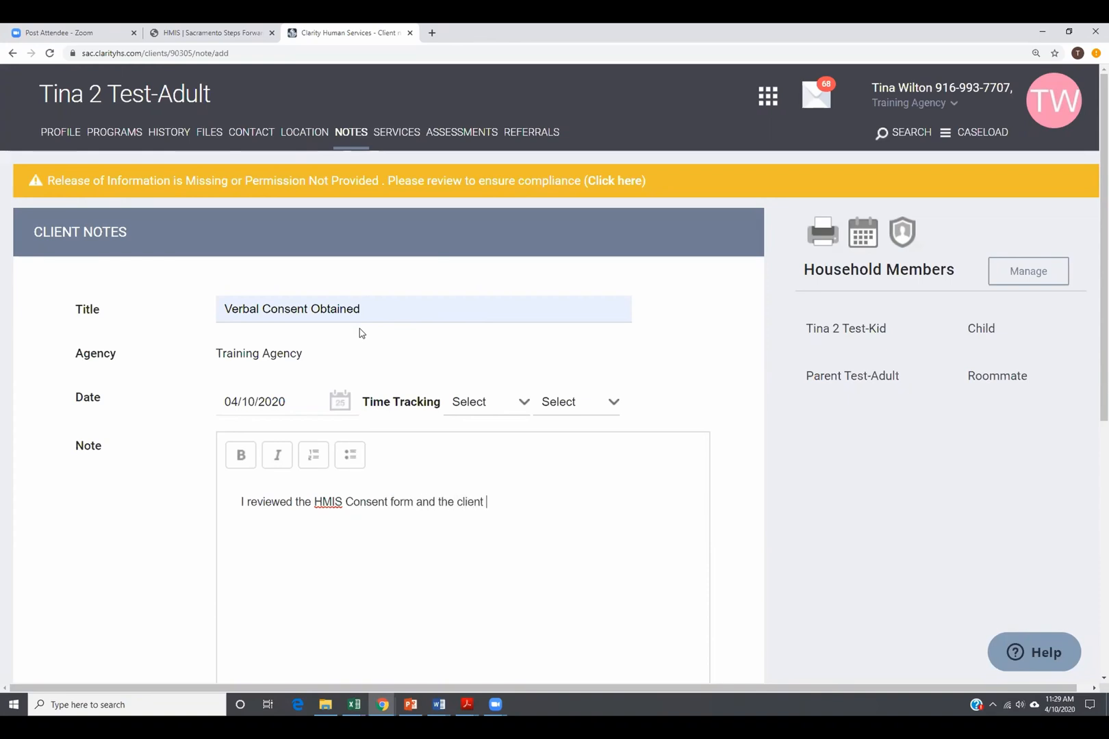
type("agreed to")
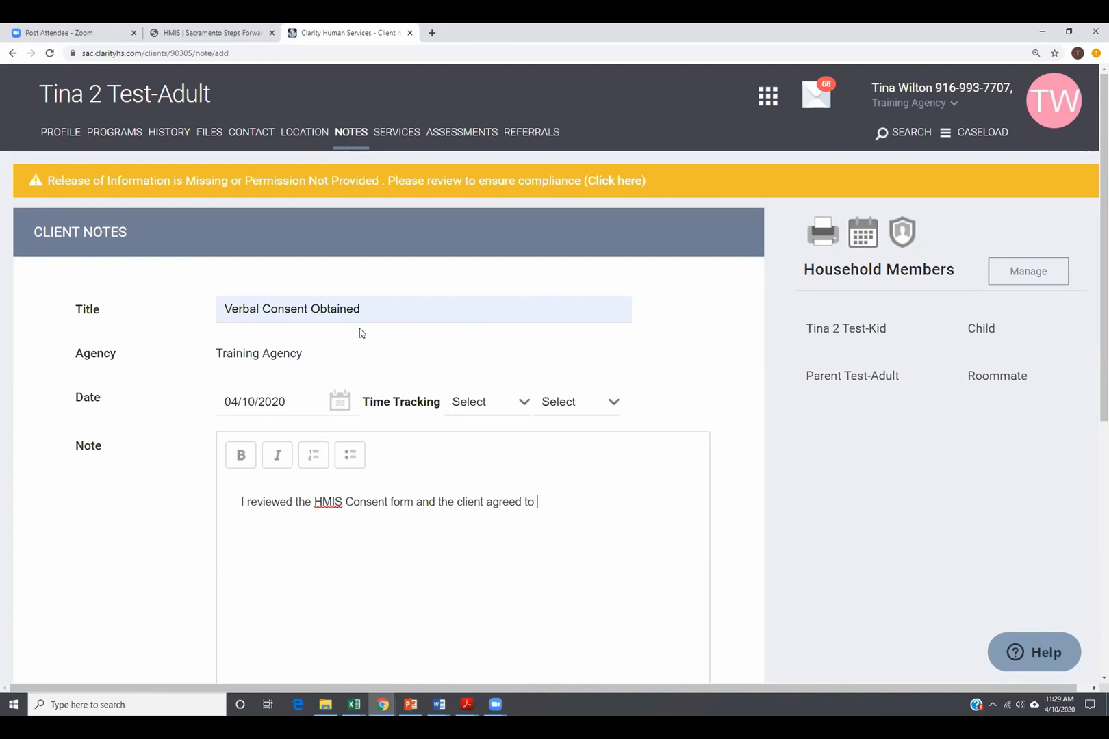
type(" have their information entered and ")
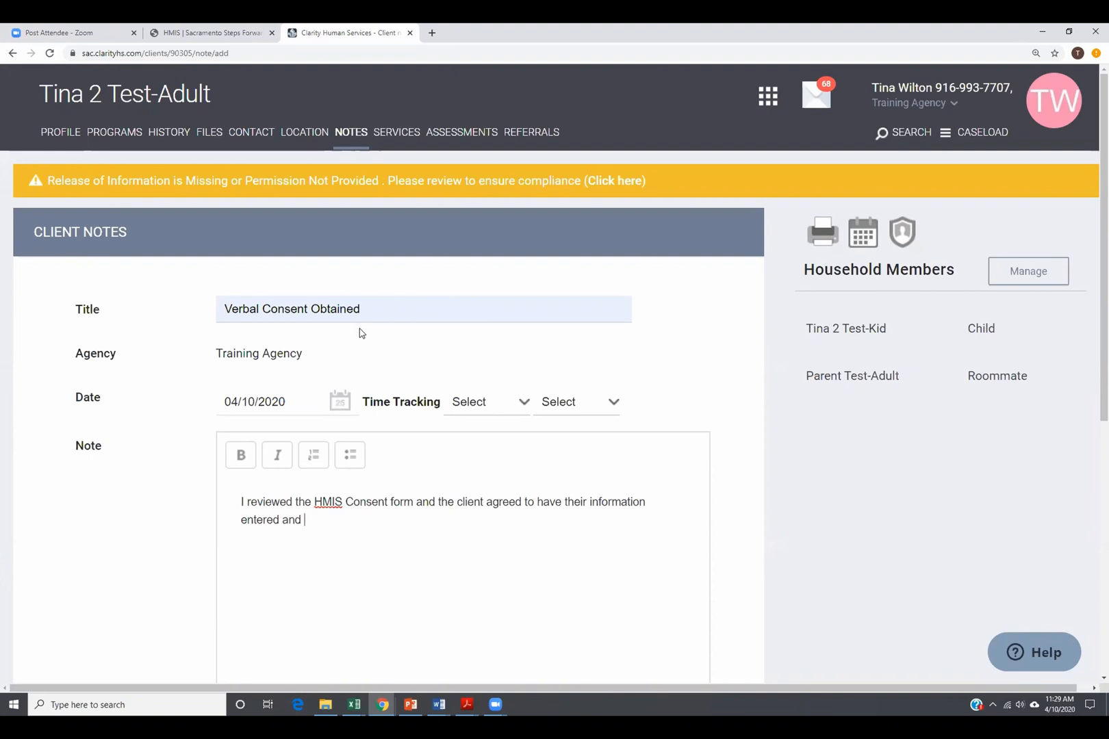
- Finish the note text with "shared in HMIS. Verbal consent was obtained to maintain safe social distancing." and save the note
type("shared in HMIS.  Verbal conset")
key("BackSpace")
type("nt was obta")
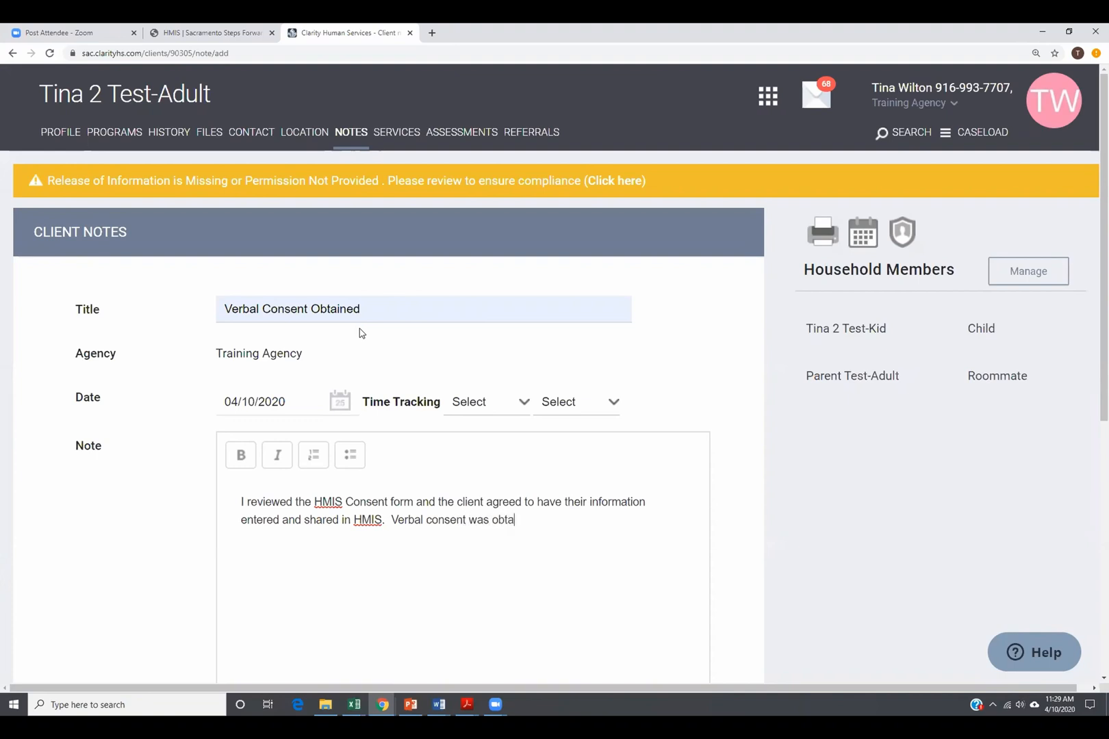
type("ined to maintain")
type("safe socia")
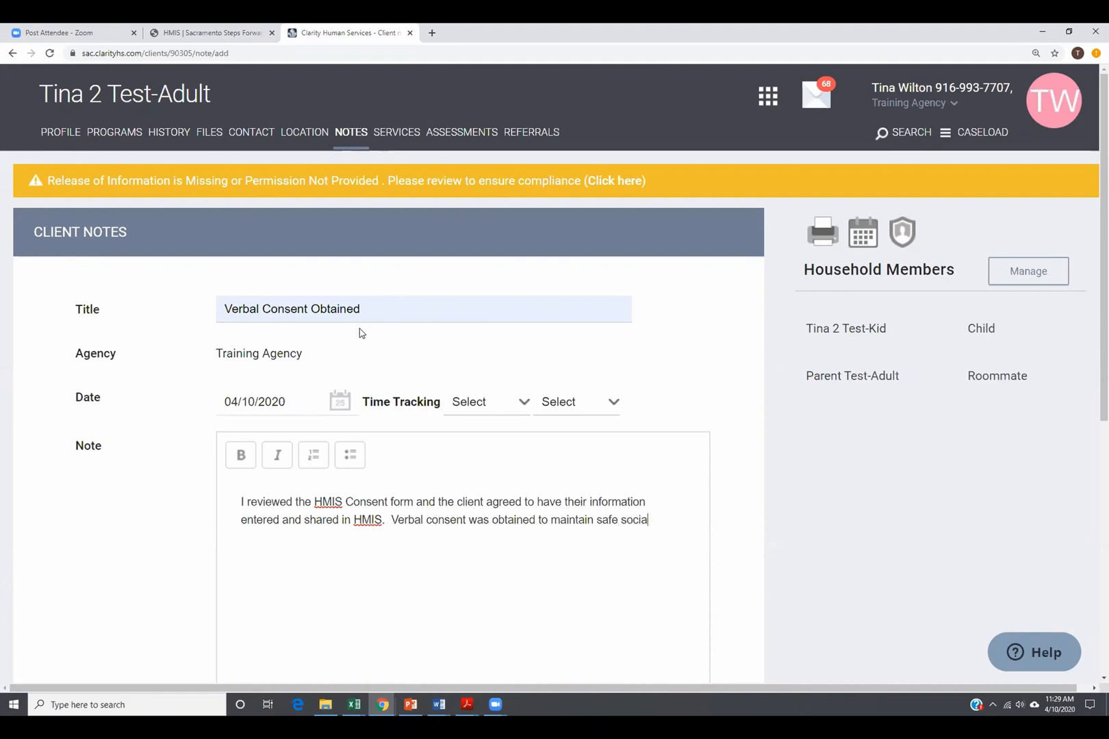
type("l distancing.")
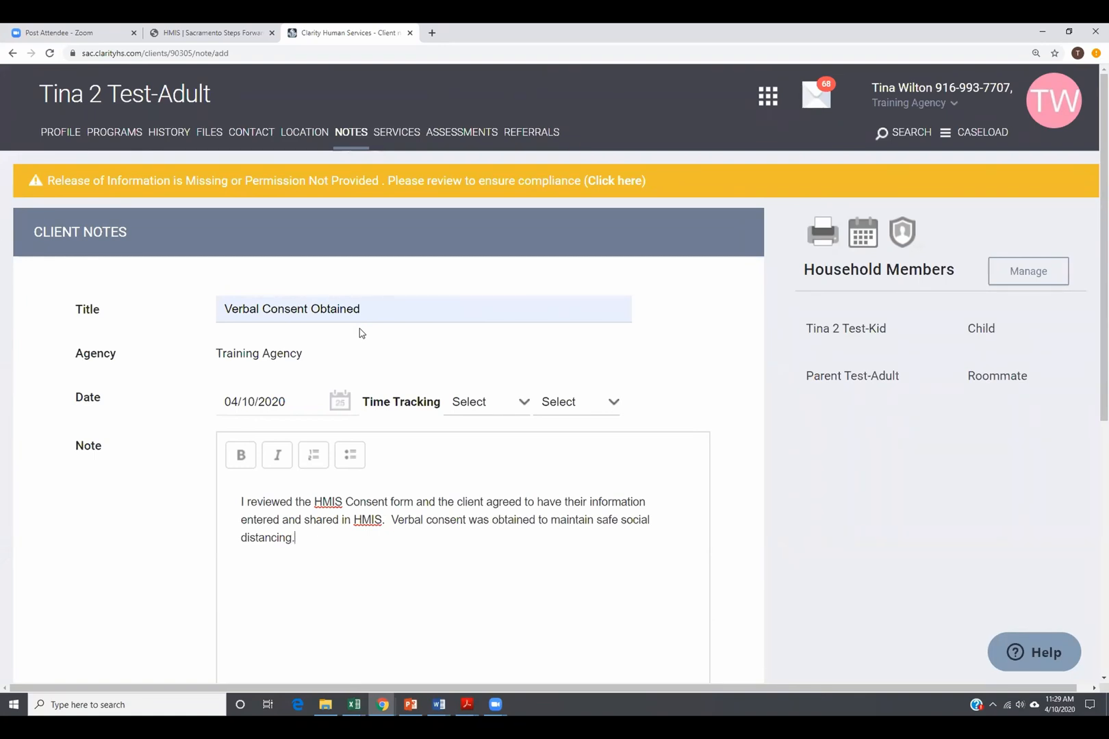
scroll(540, 623, "down", 6)
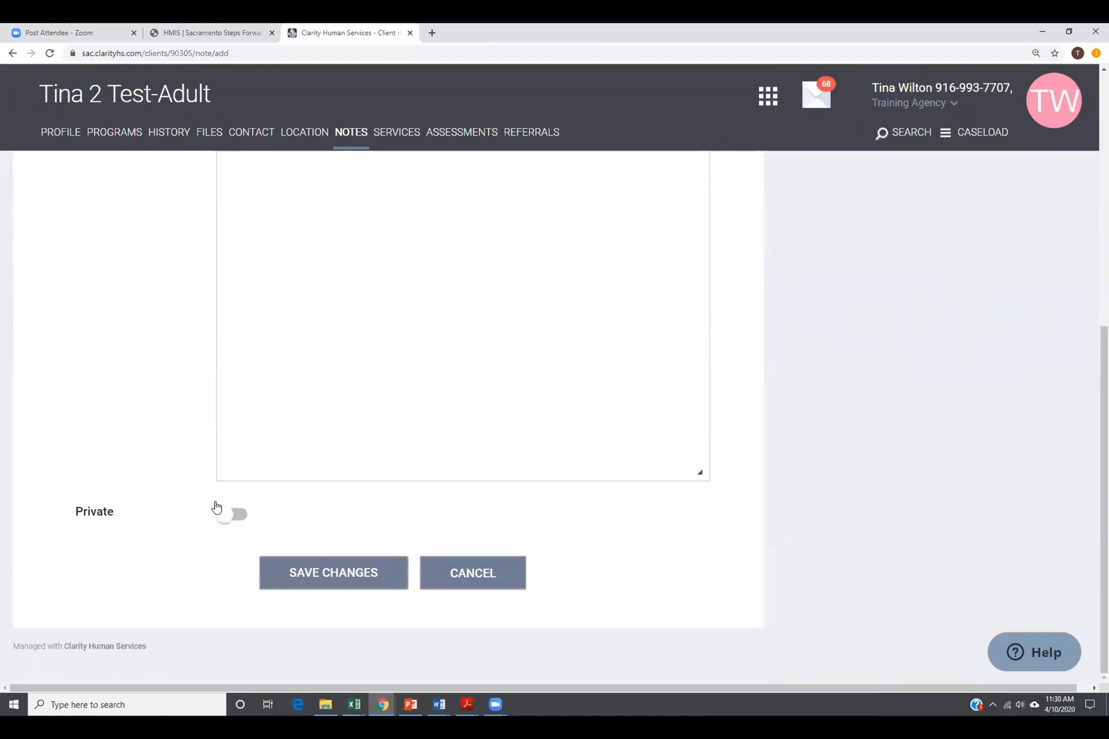
left_click(346, 584)
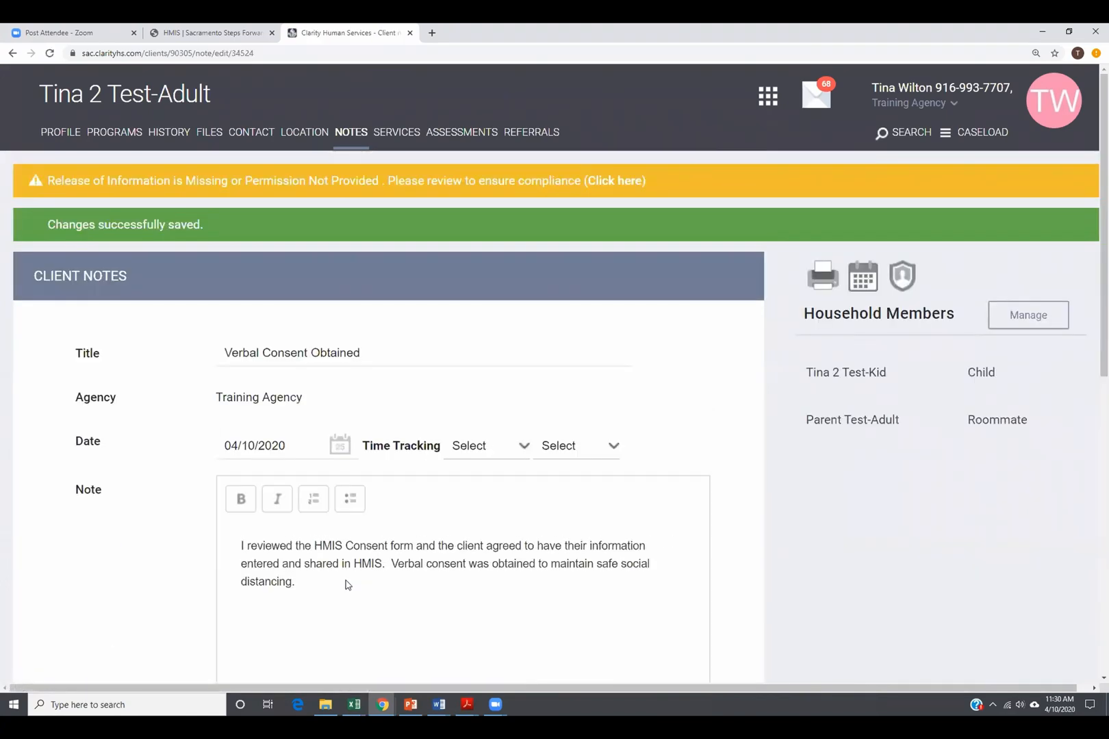
- Open the Verbal Consent Obtained note from the client's notes list, review its full contents and return to the list
left_click(353, 135)
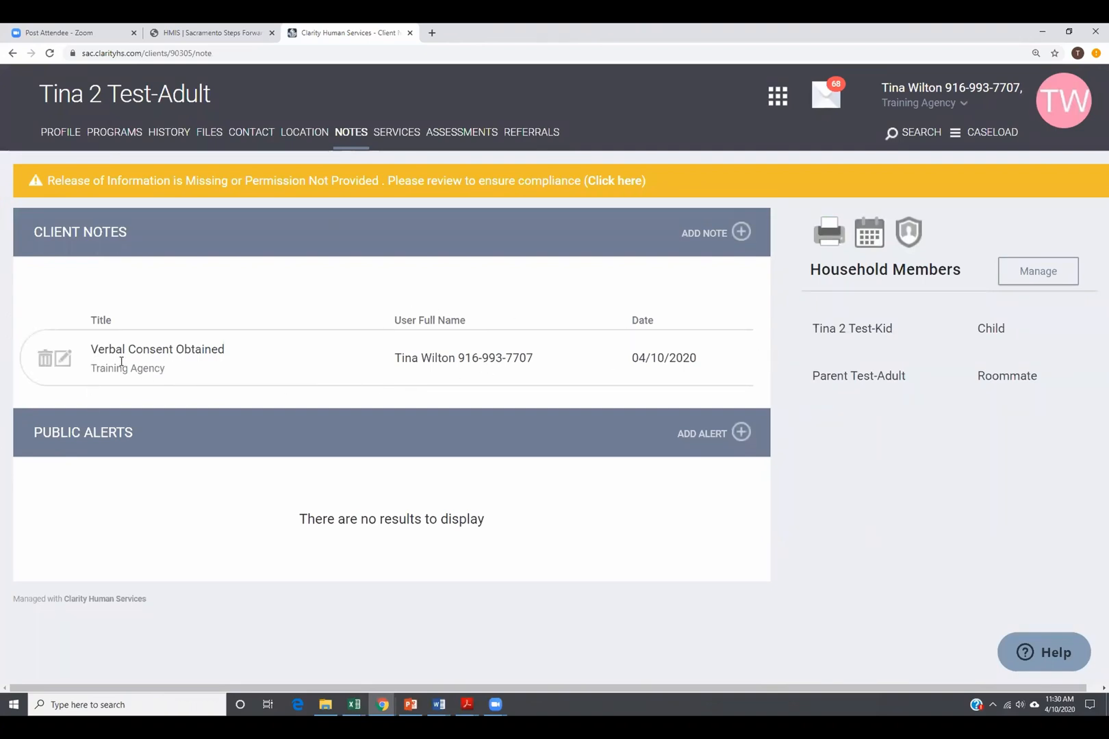
left_click(62, 363)
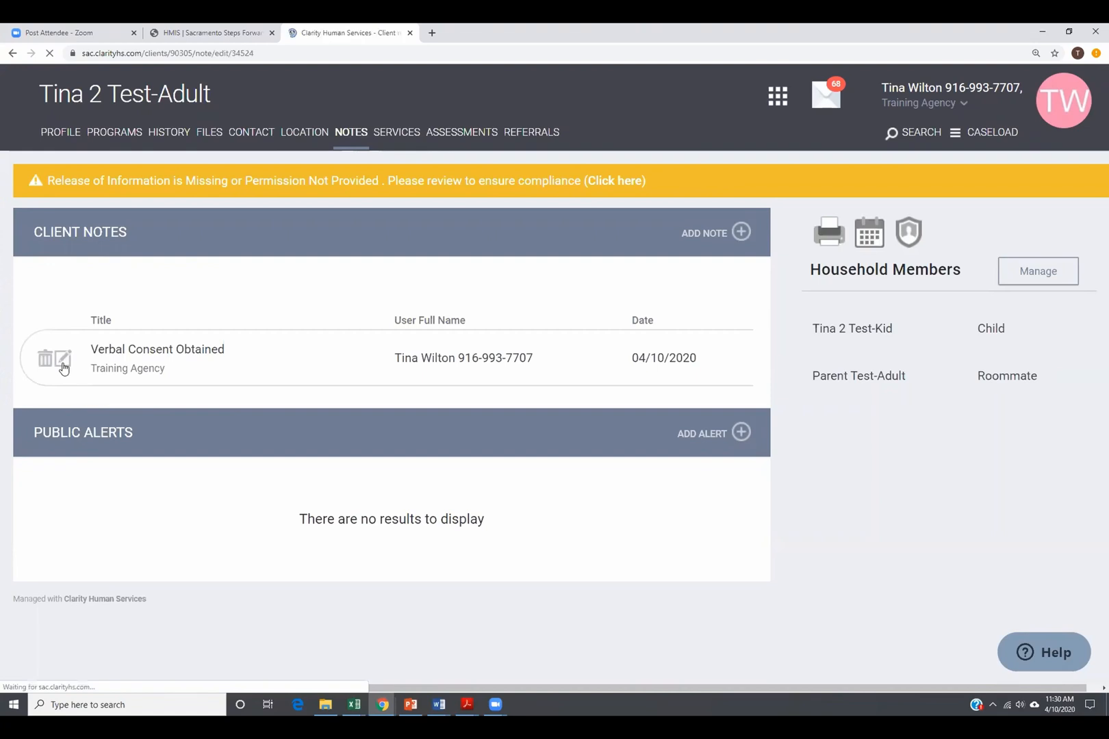
scroll(349, 345, "down", 8)
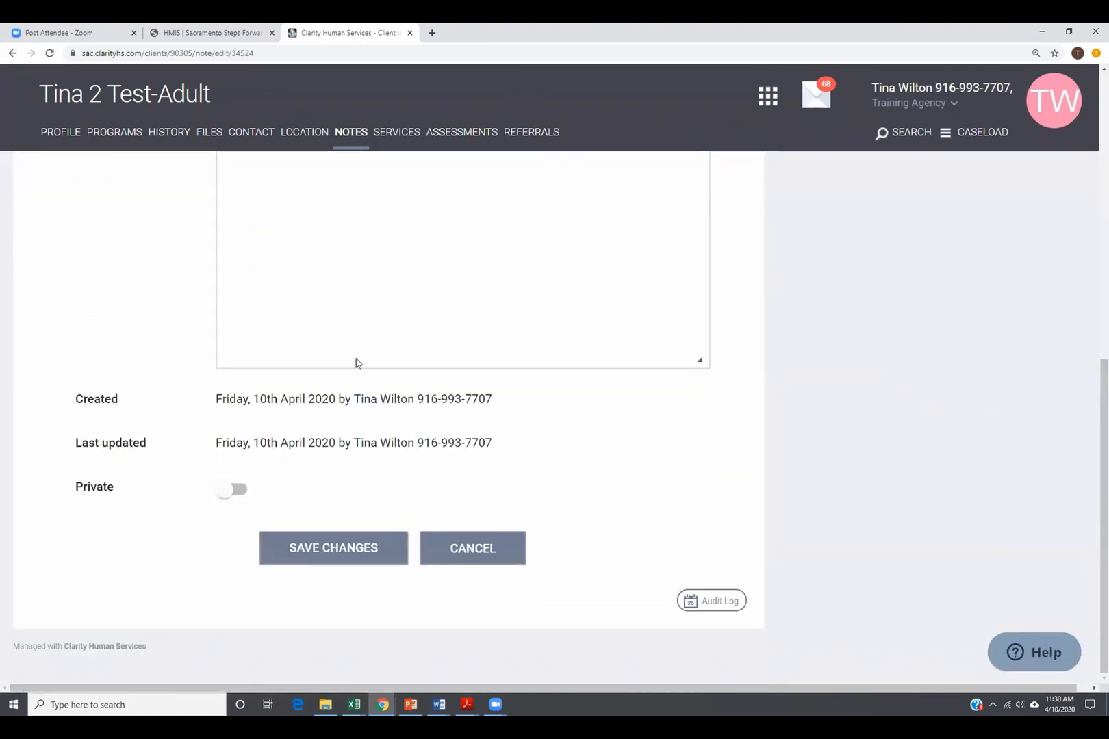
scroll(356, 362, "up", 7)
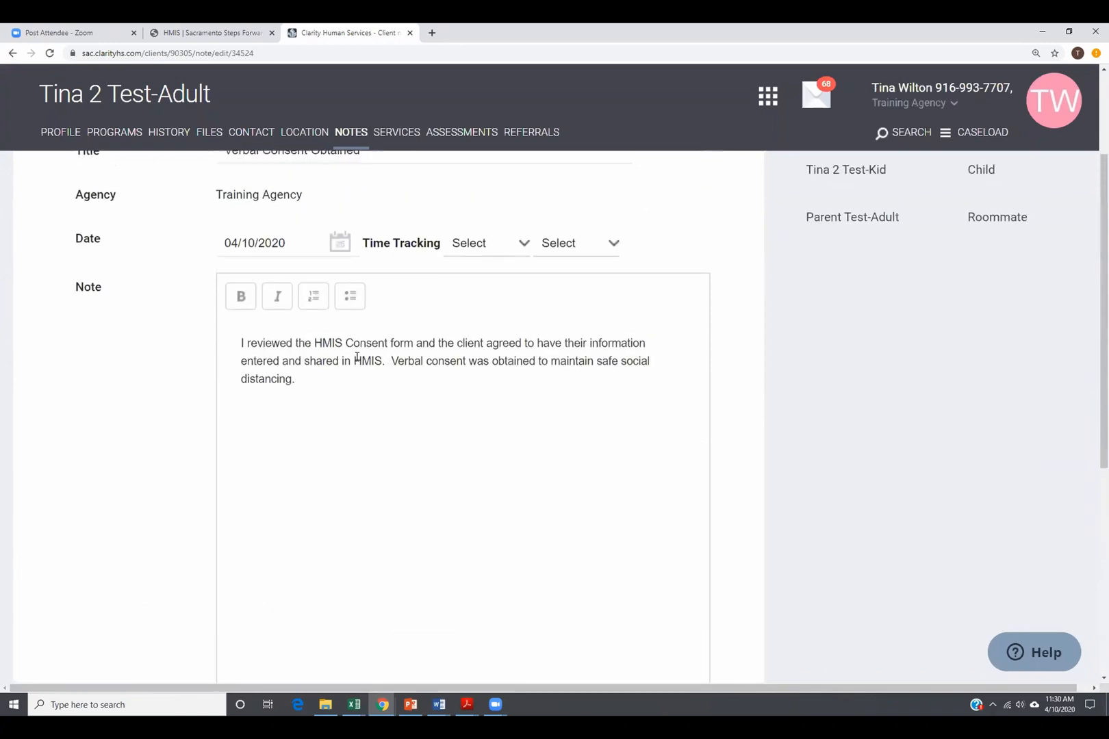
scroll(357, 357, "up", 2)
left_click(350, 133)
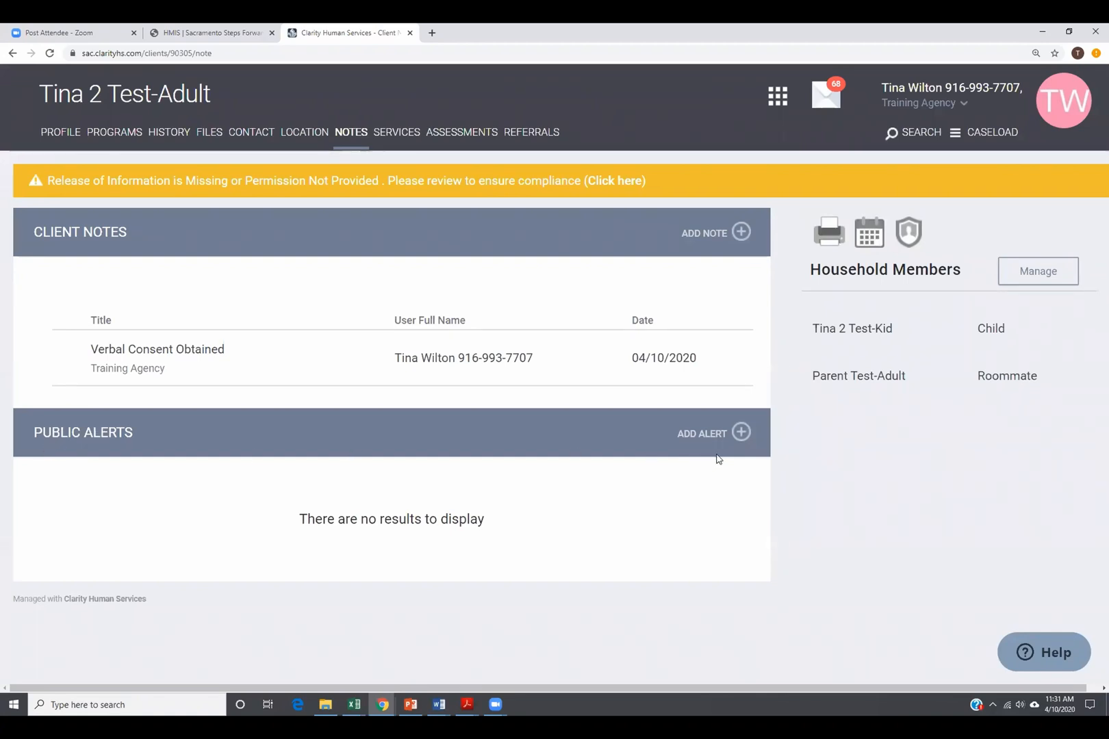
- Start a new public alert for the client titled "Health & Safety" with the expiration date 04/11/2020
left_click(740, 434)
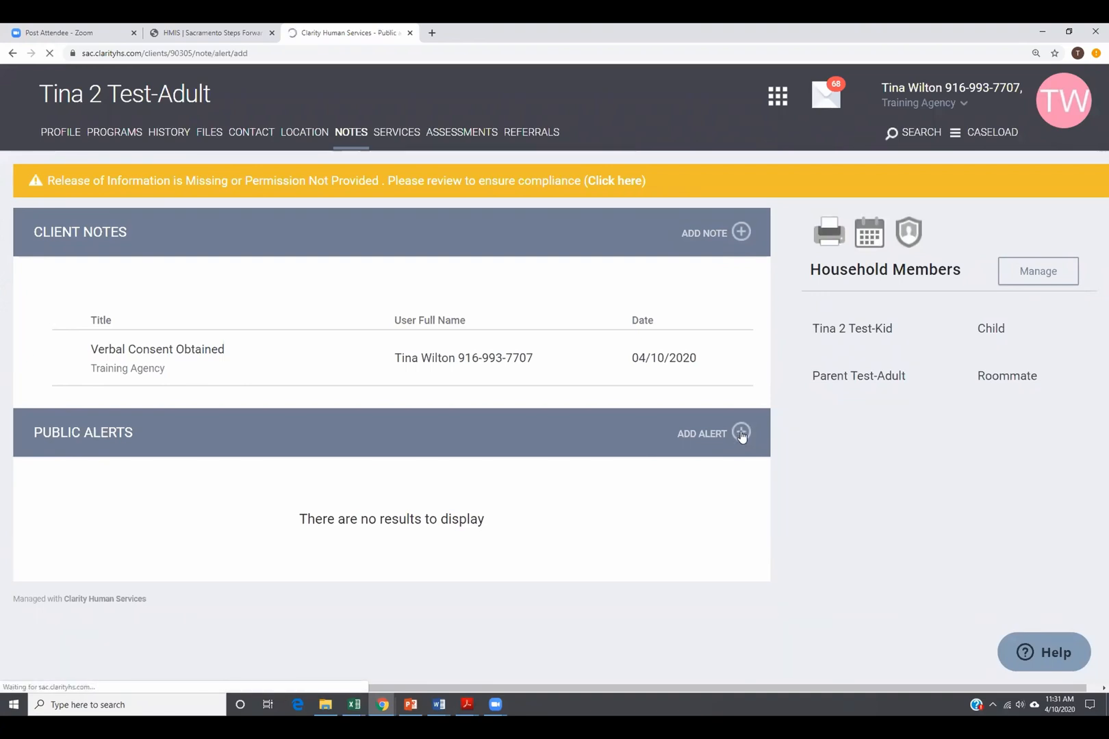
left_click(271, 317)
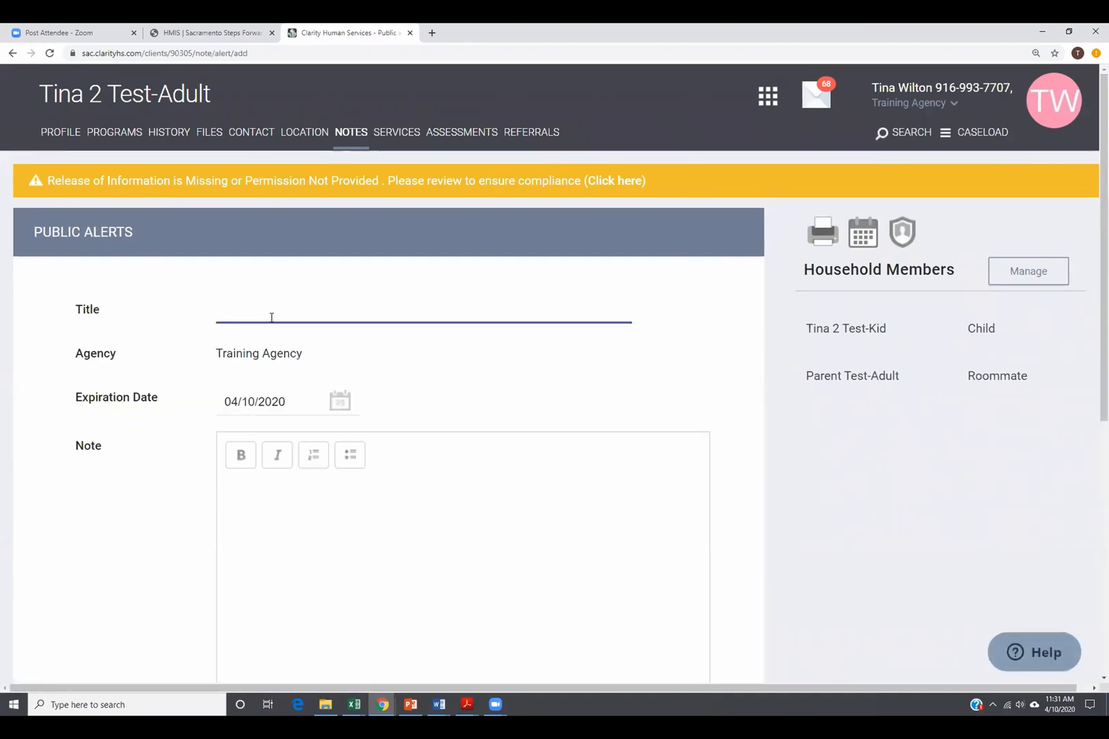
type("Health & Safety")
left_click(342, 403)
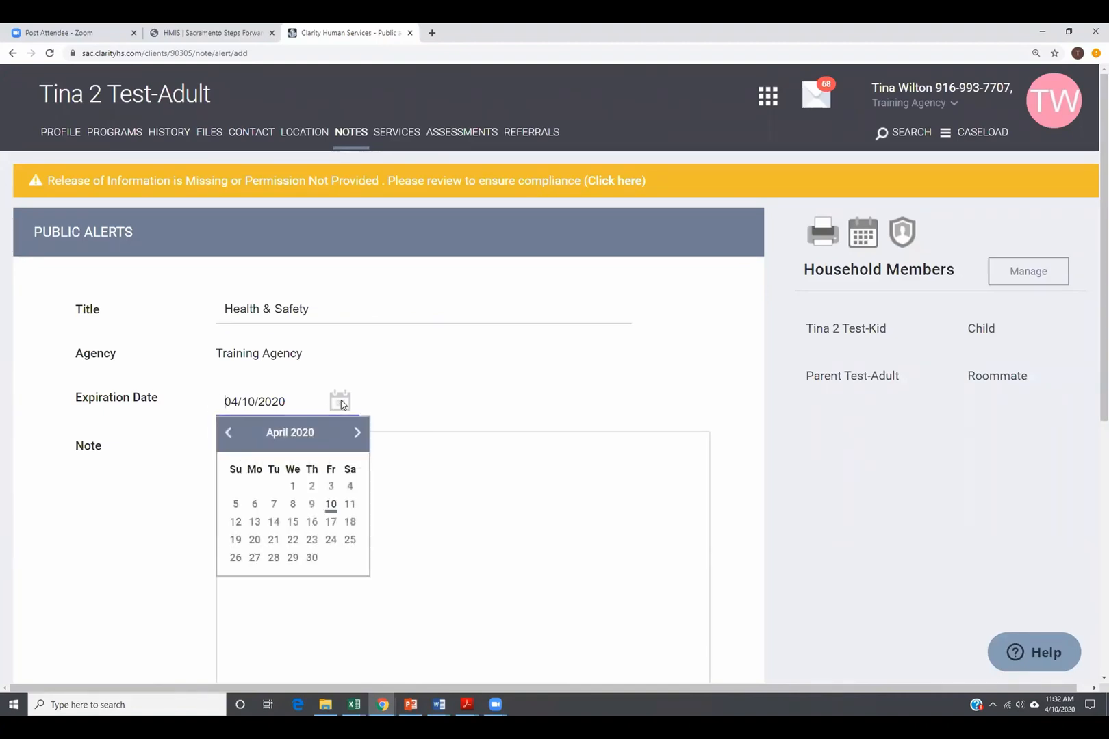
left_click(350, 504)
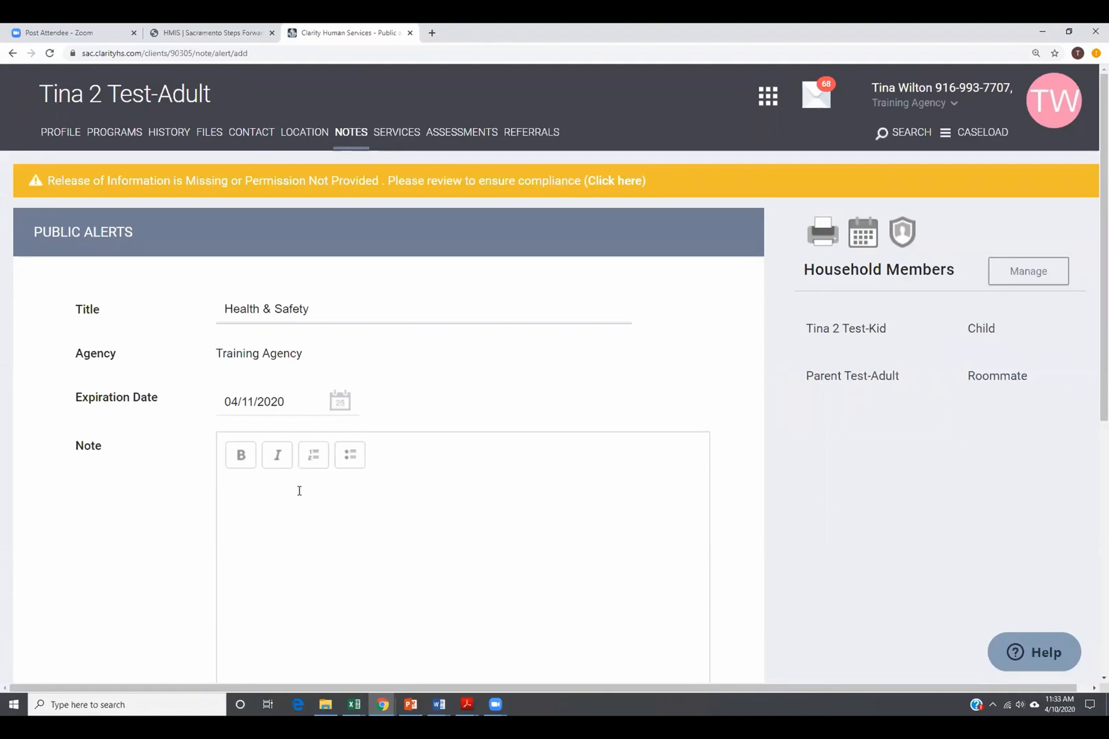
- Write an alert note asking to have the client call the staff member's phone number, save the alert and return to the client's notes
type("Pl")
type("se")
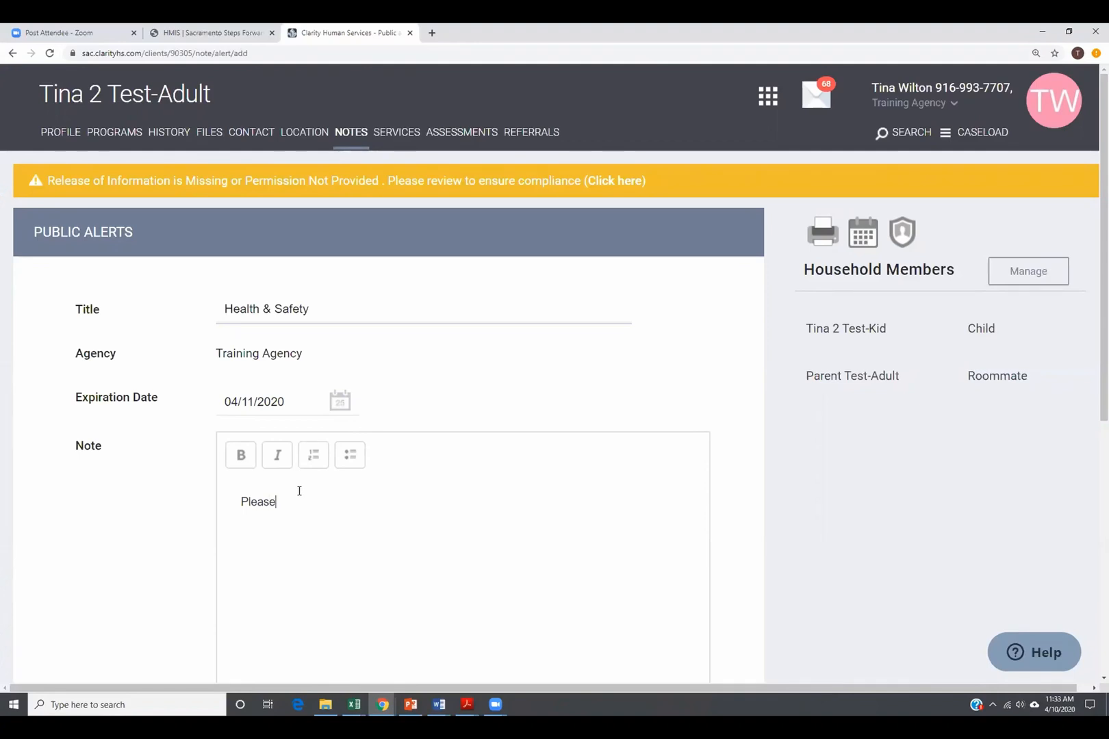
type(" have the client call me at 916-999-9999")
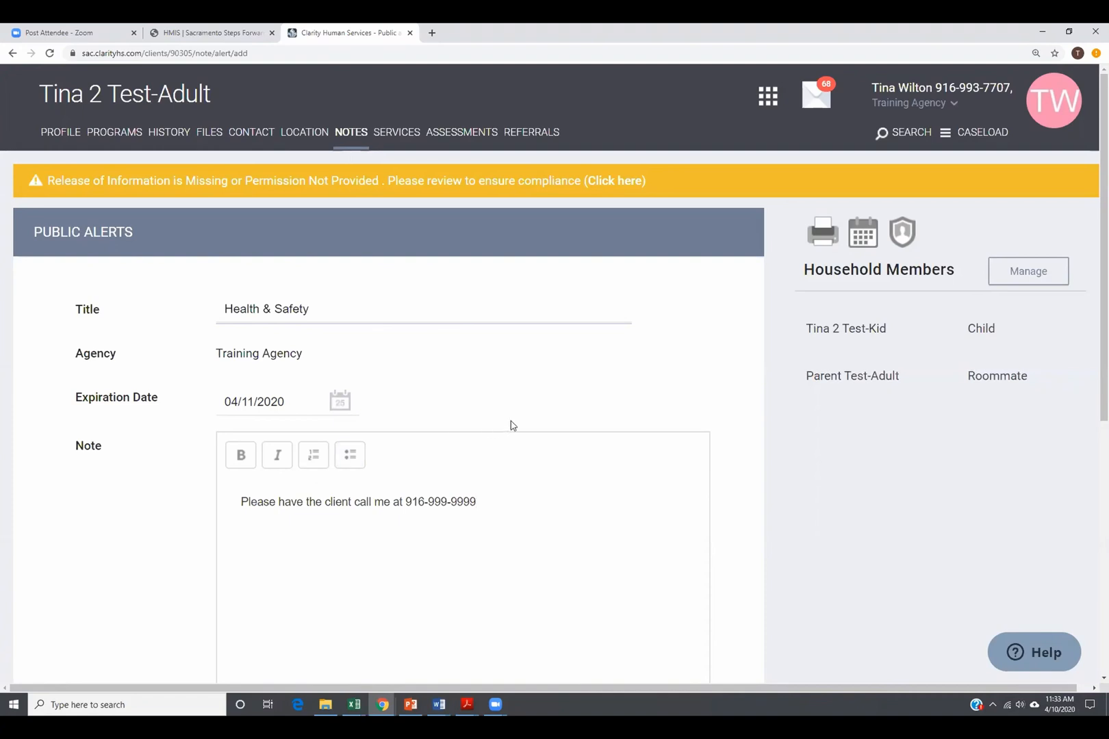
scroll(514, 428, "down", 7)
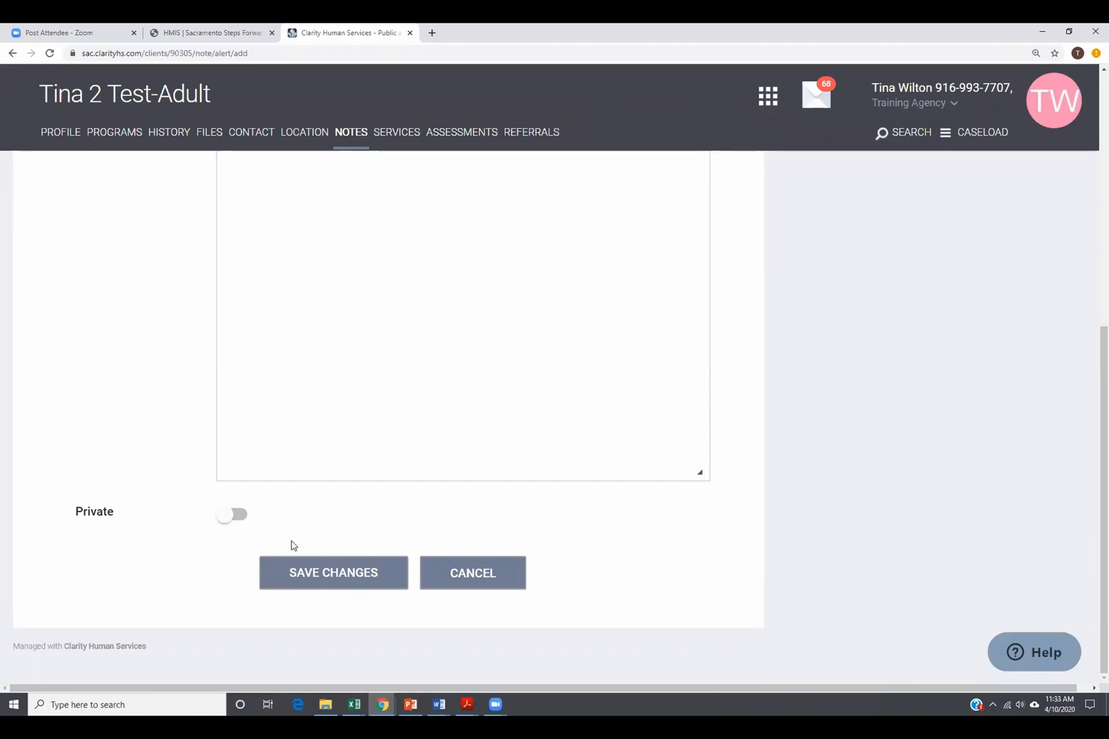
left_click(317, 586)
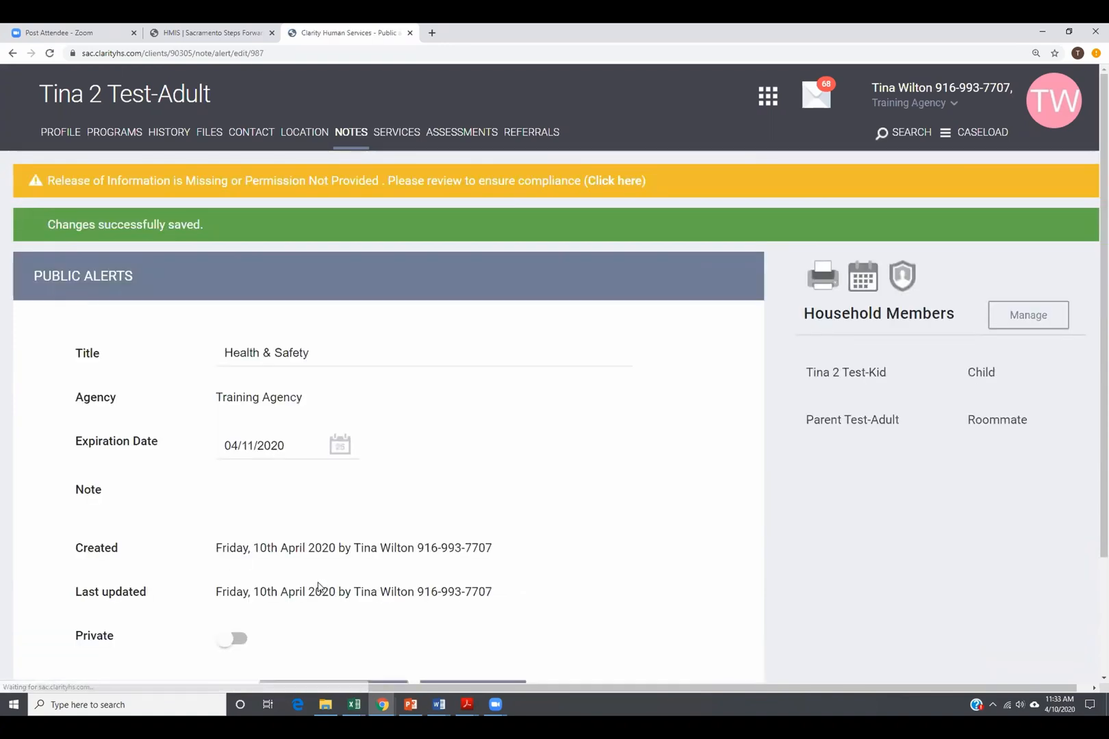
scroll(328, 288, "down", 1)
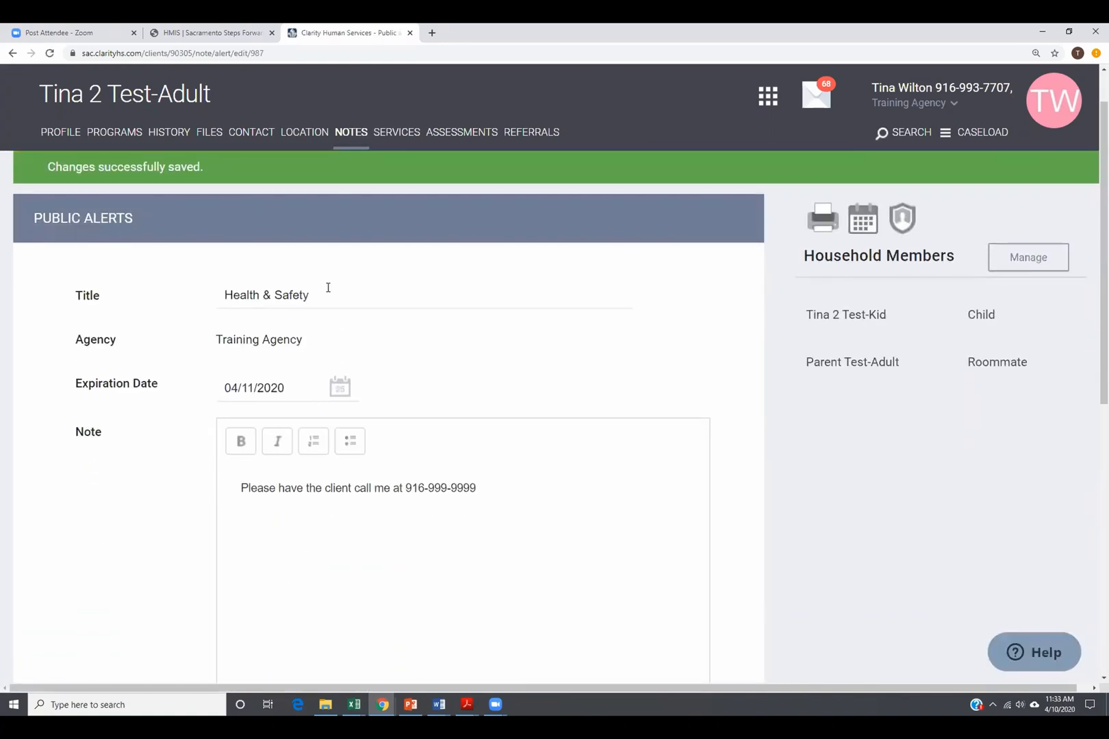
left_click(351, 136)
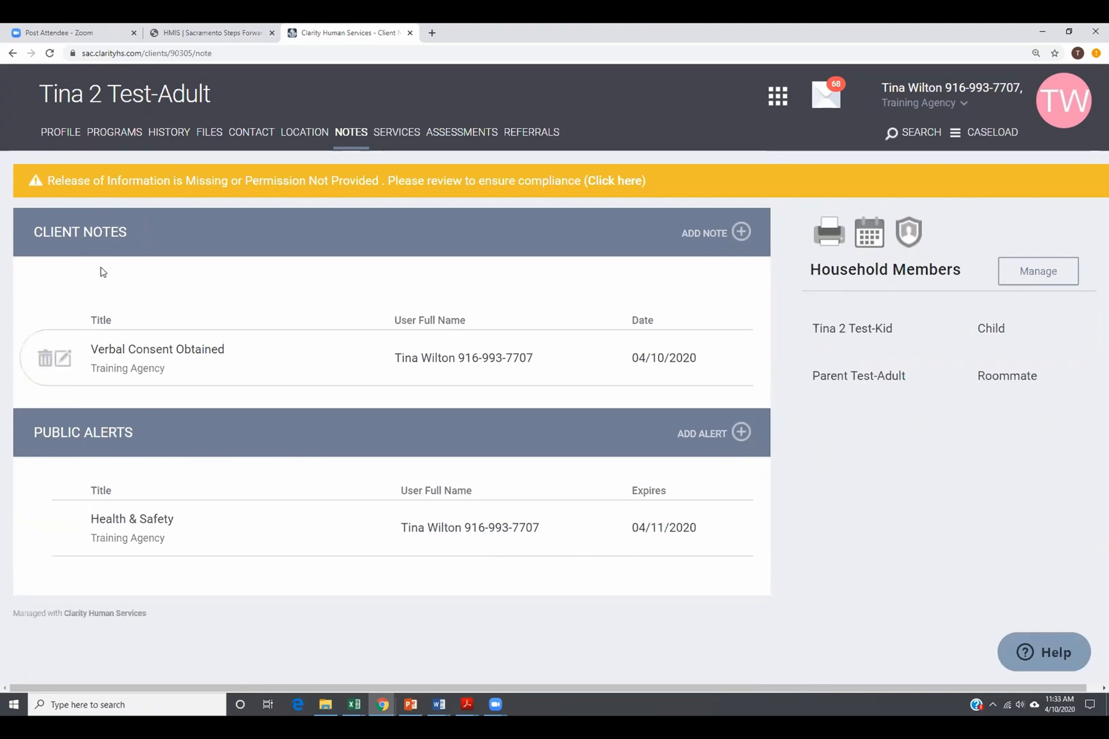
- Open the alert through the public alert banner on the client's profile and review its note and privacy setting
left_click(60, 134)
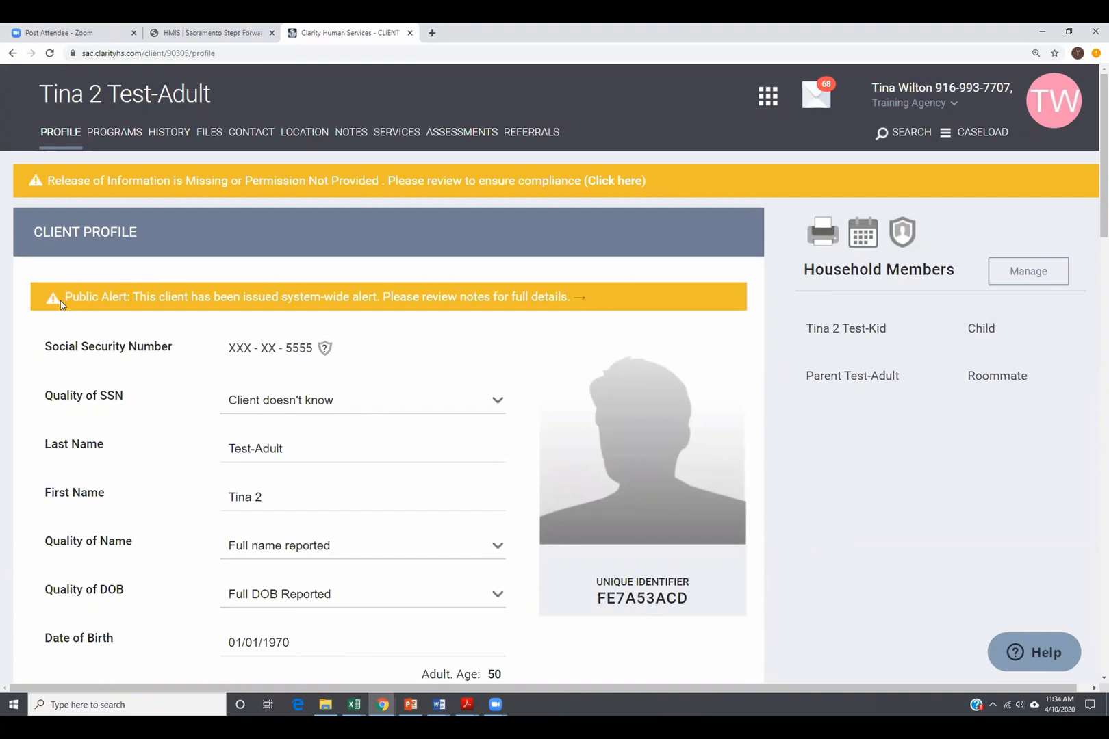
left_click(580, 299)
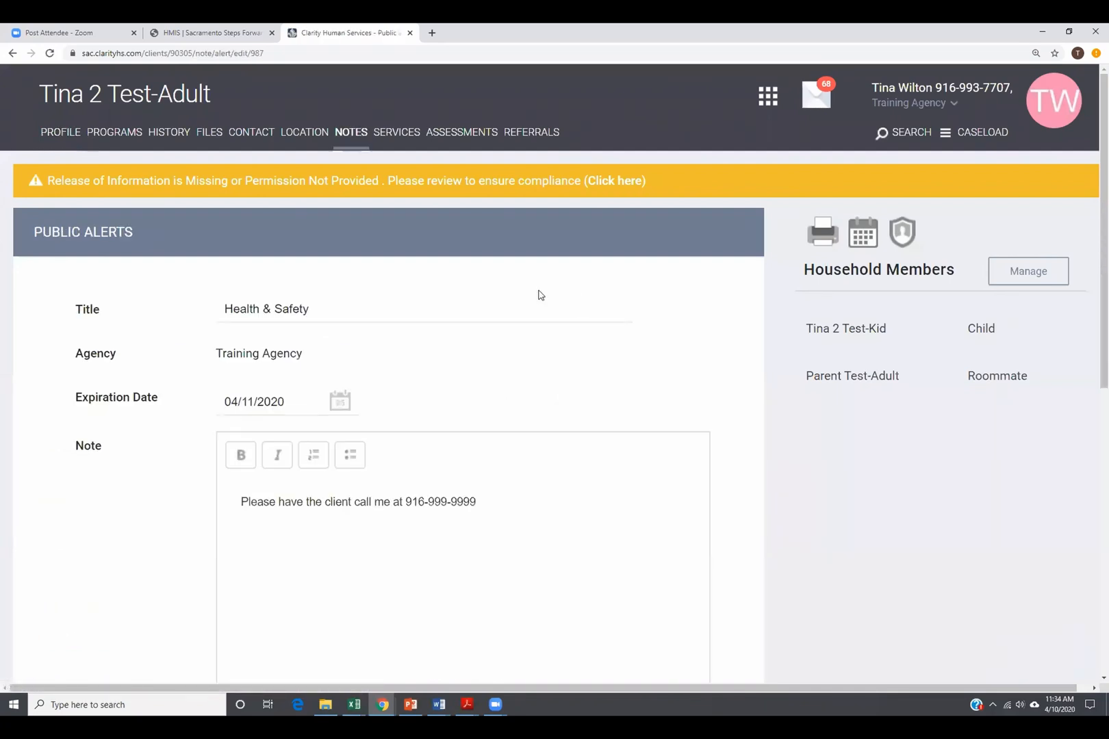
scroll(480, 476, "down", 3)
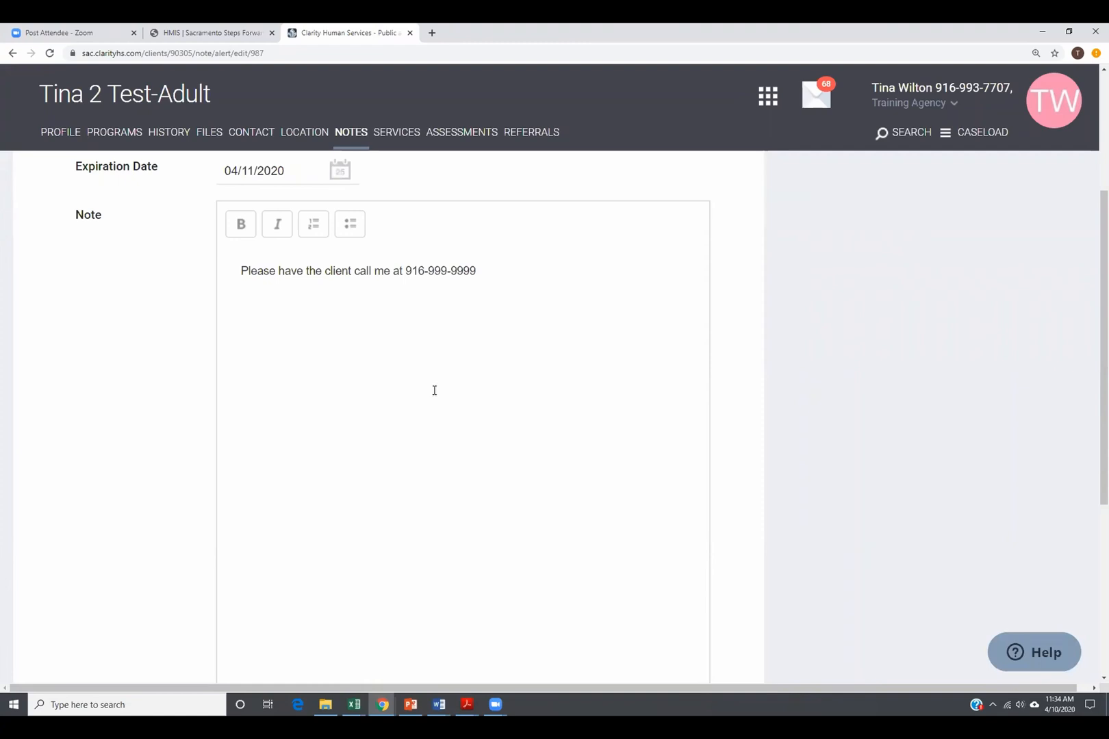
scroll(432, 396, "down", 4)
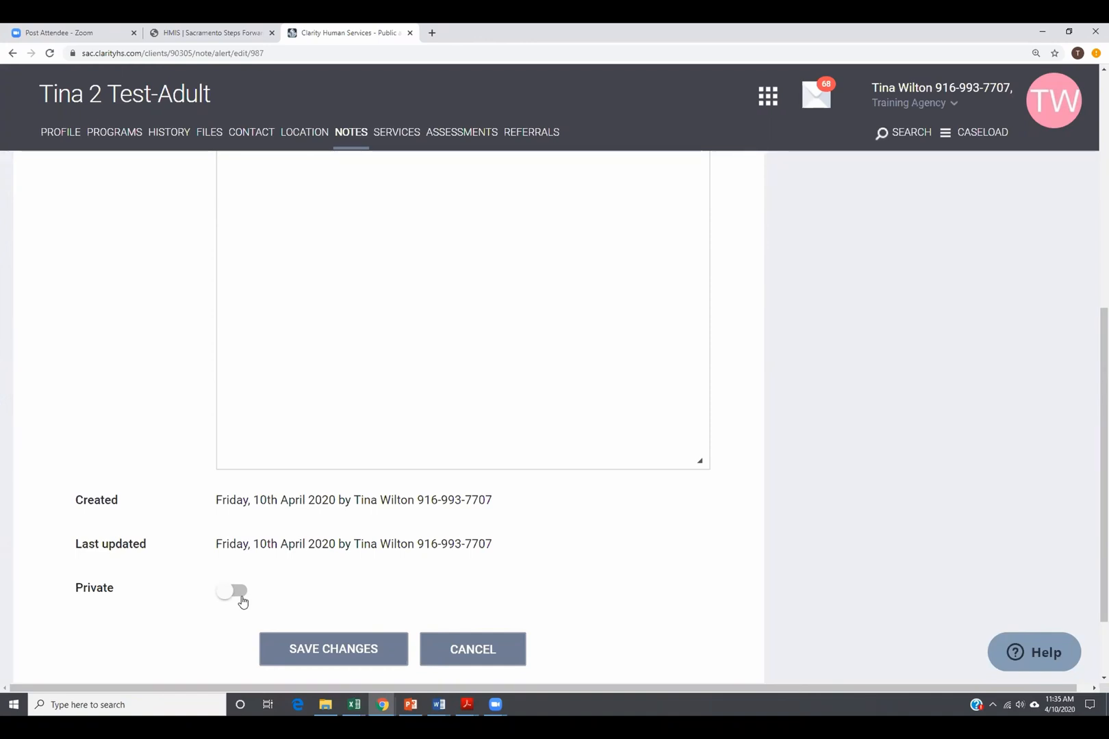
- Change the Health & Safety alert's expiration date to 04/09/2020
scroll(367, 406, "up", 5)
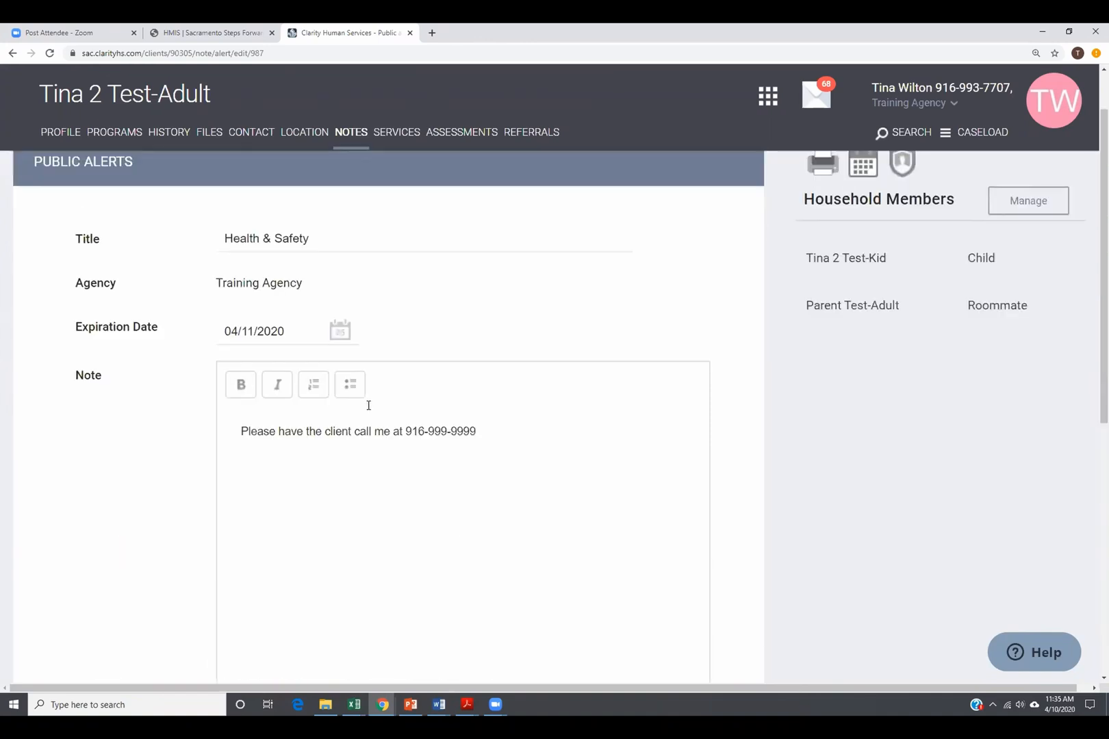
scroll(368, 406, "up", 1)
left_click(345, 411)
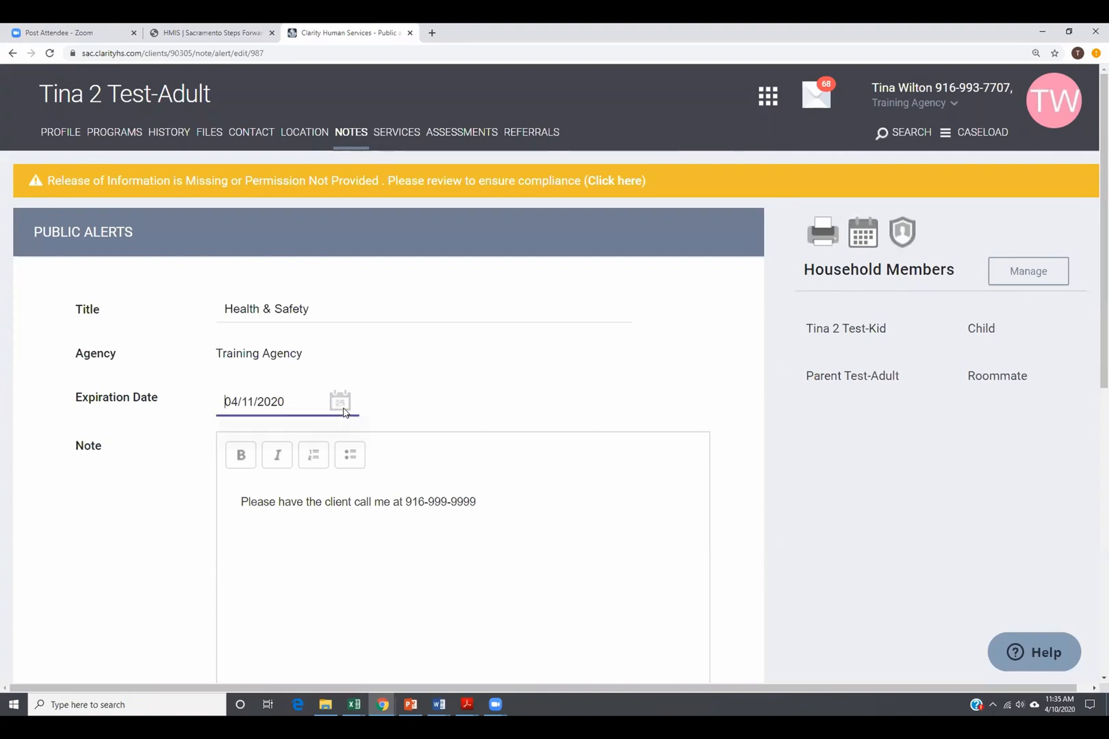
left_click(312, 506)
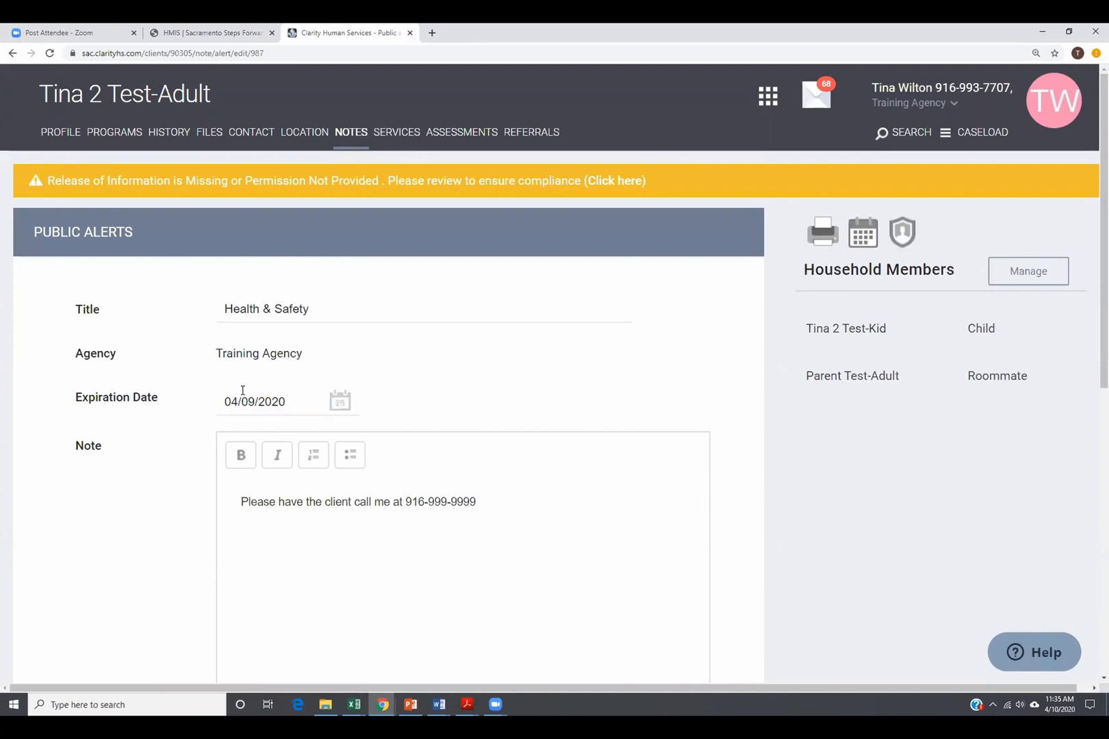
- Save the alert changes, reopen the client's profile and switch to the PowerPoint slide show
scroll(373, 510, "down", 6)
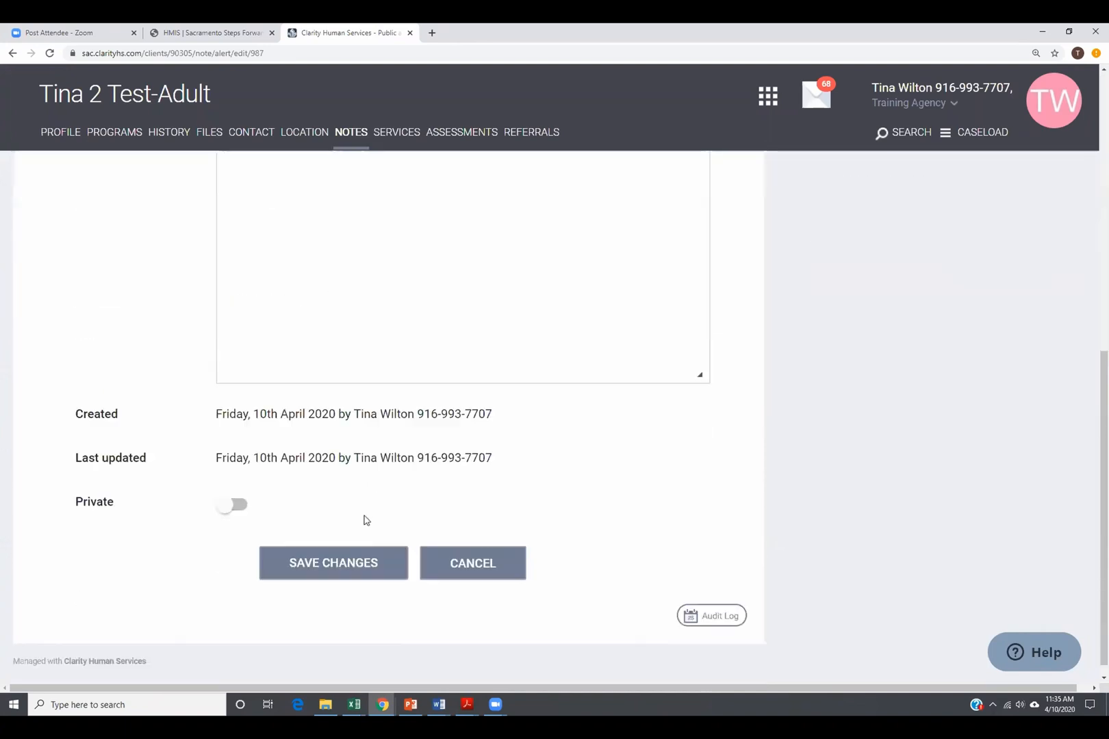
left_click(346, 561)
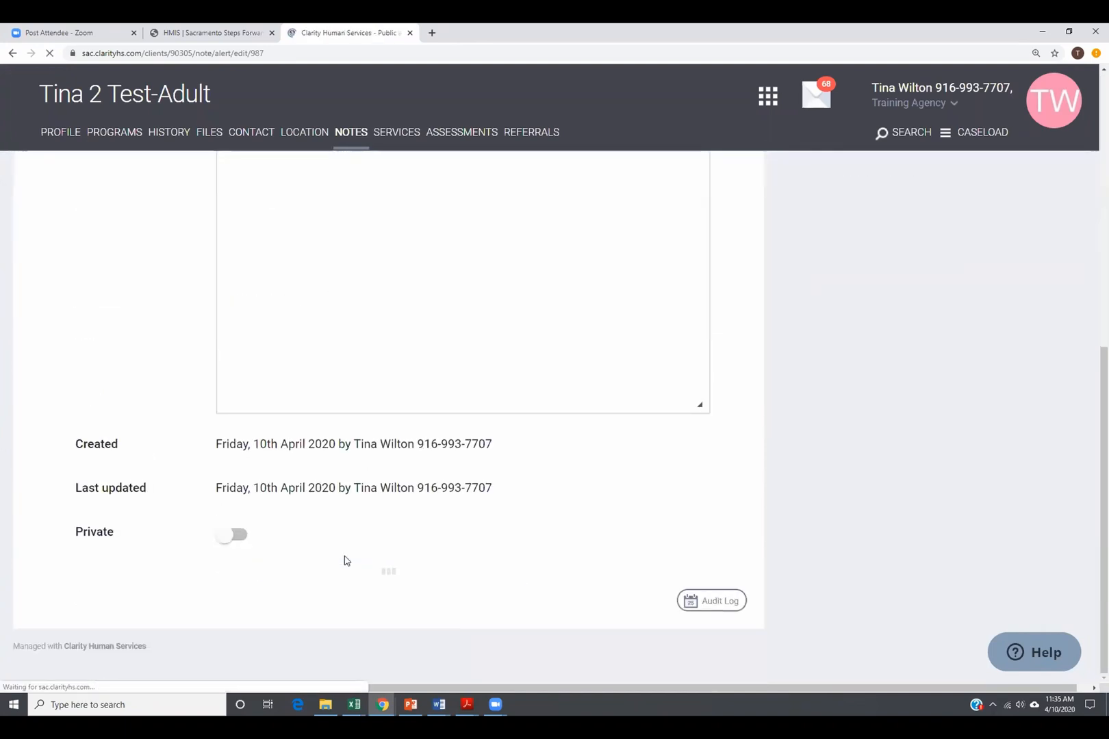
left_click(53, 141)
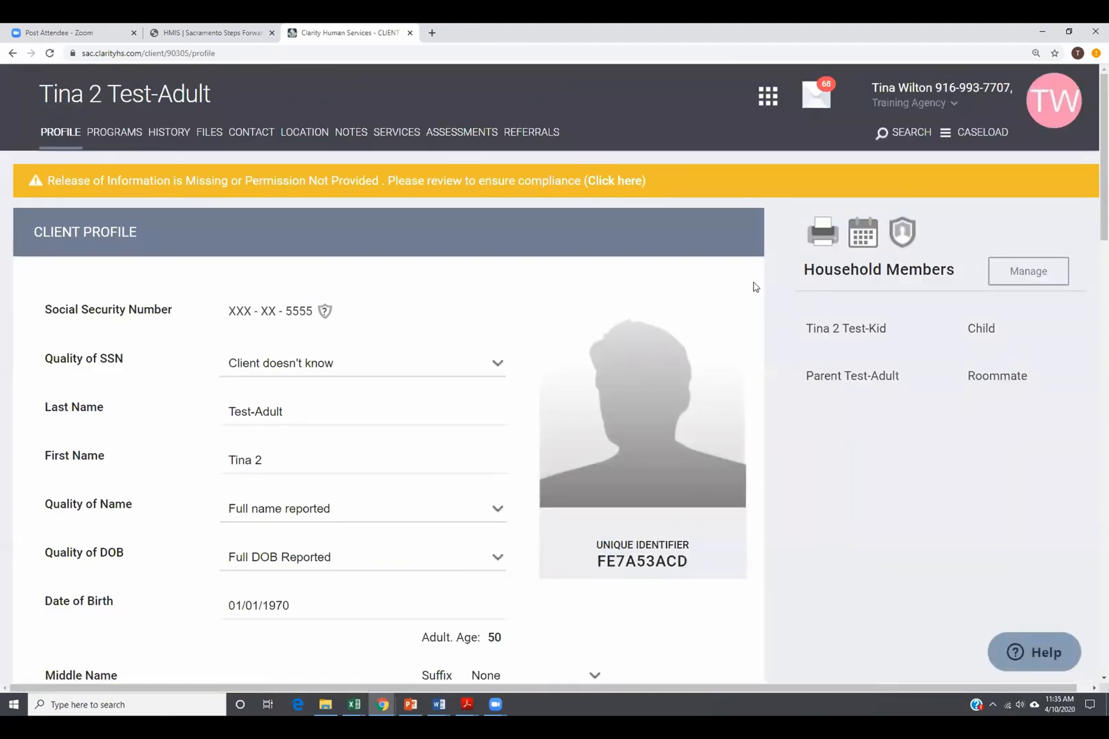
key("alt+Tab")
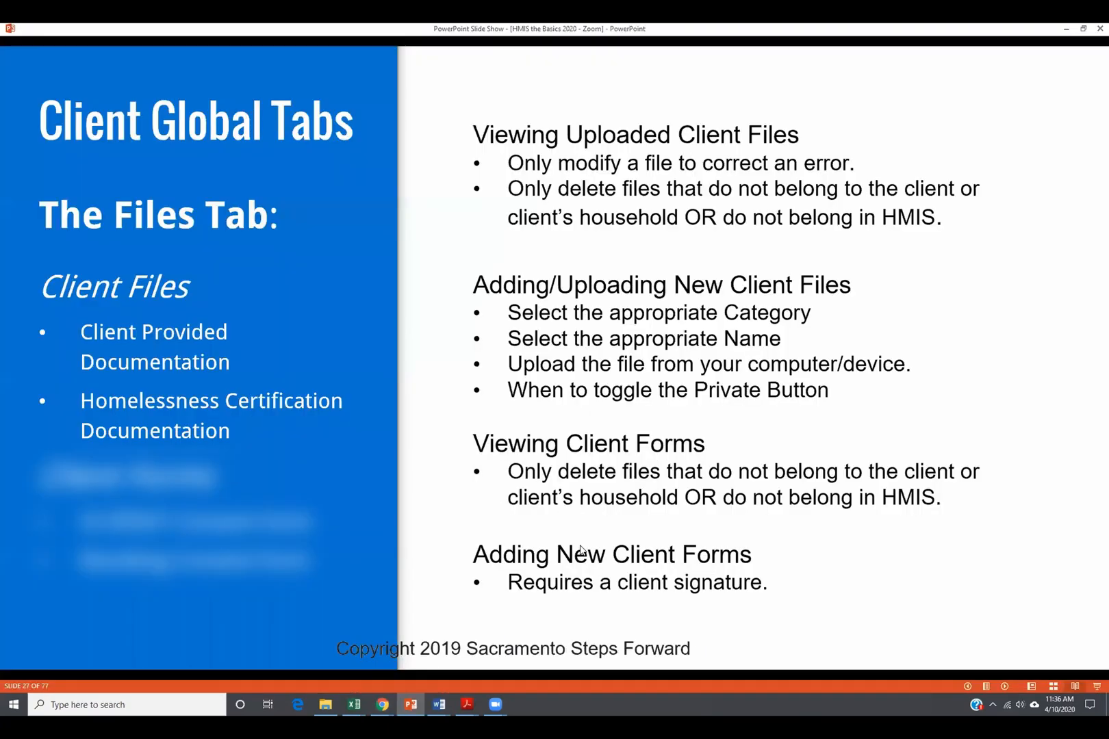
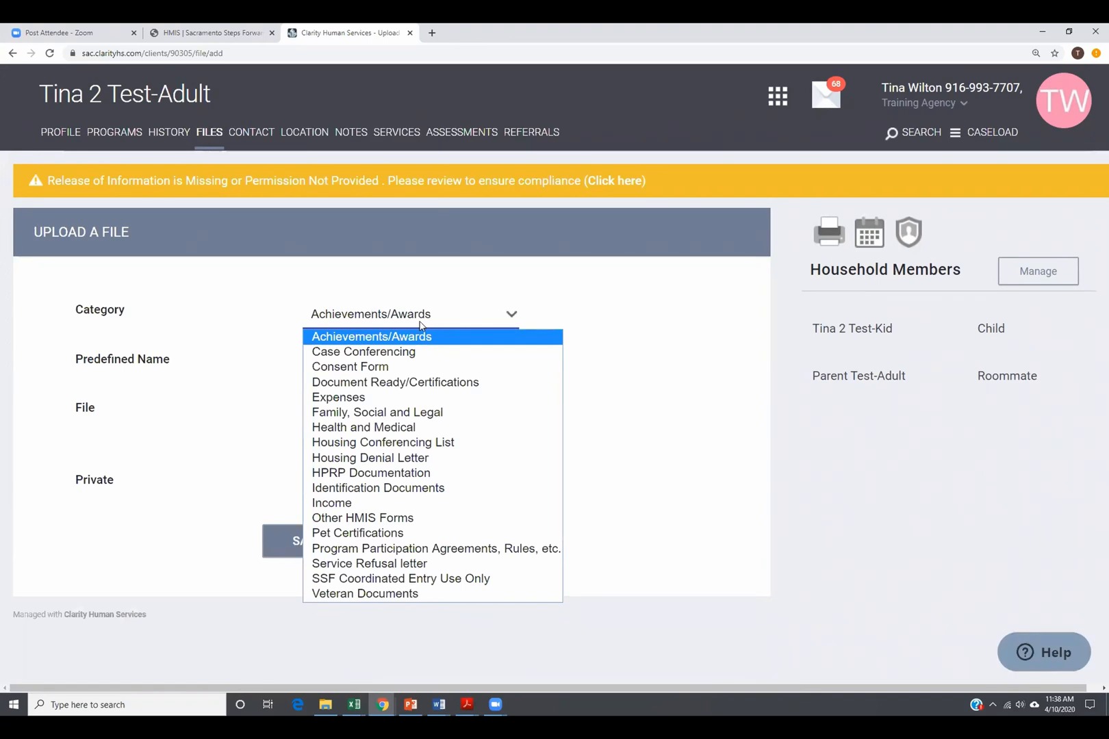
- Try the Identification Documents category with the predefined name Other for the client's file upload
left_click(350, 490)
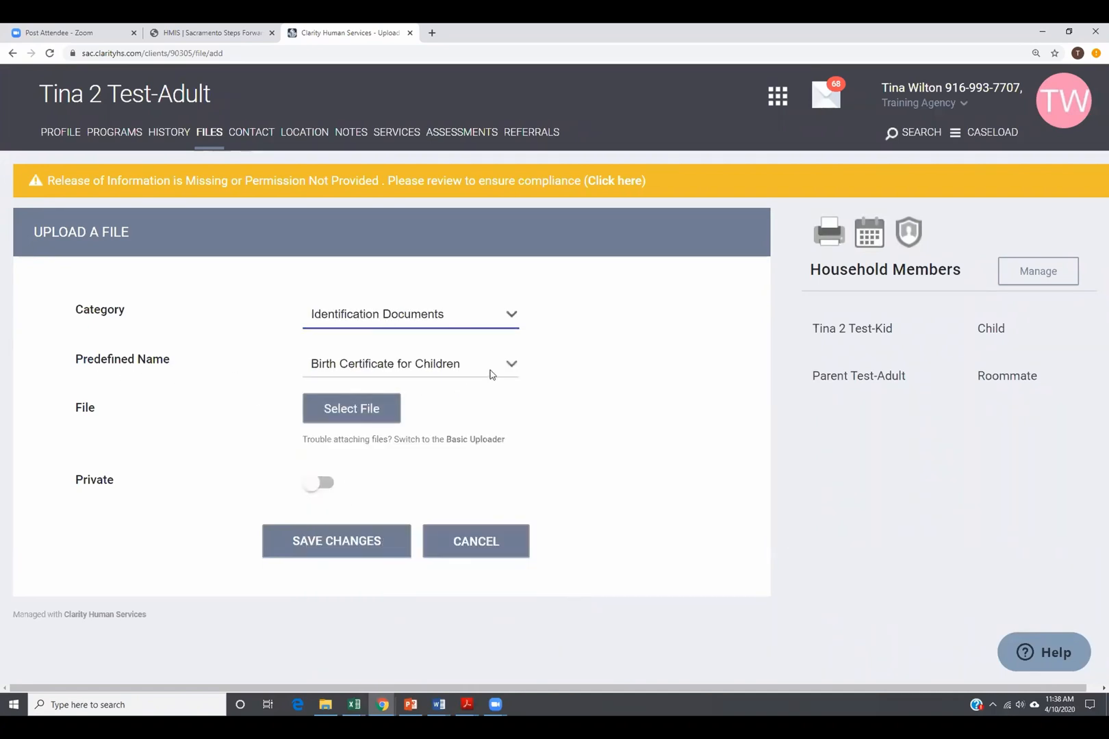
left_click(512, 370)
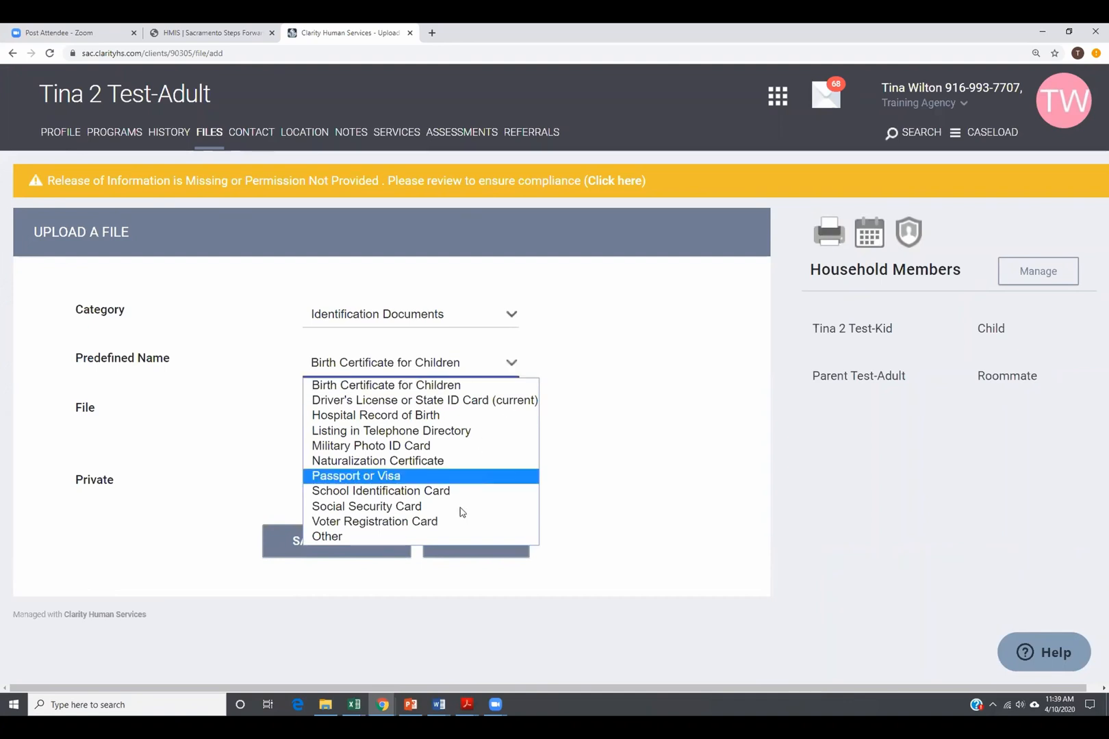
left_click(358, 538)
left_click(298, 414)
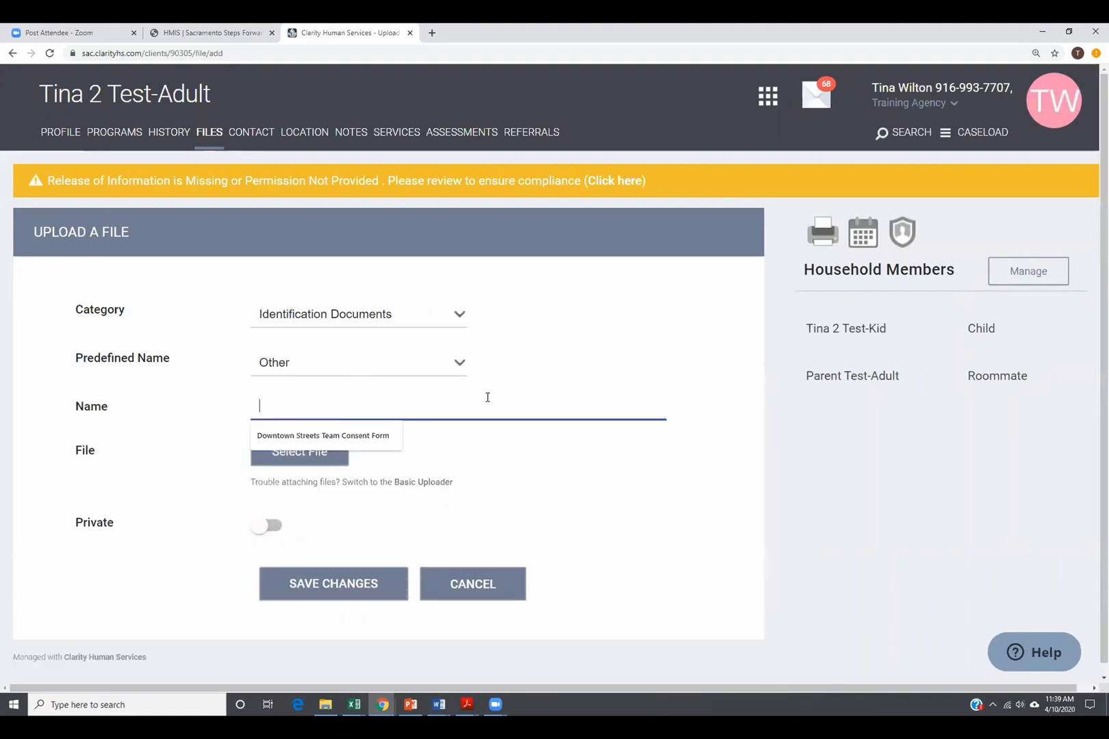
- Try the Family, Social and Legal category for the upload and review its predefined names
left_click(459, 363)
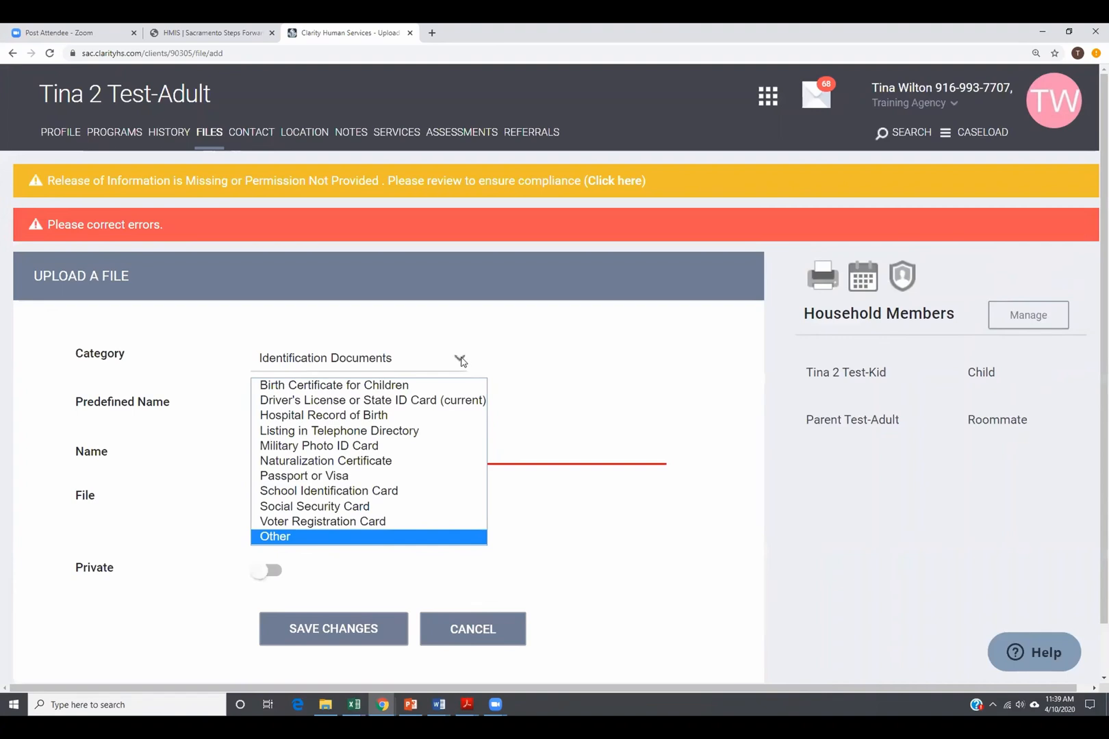
left_click(460, 358)
left_click(343, 457)
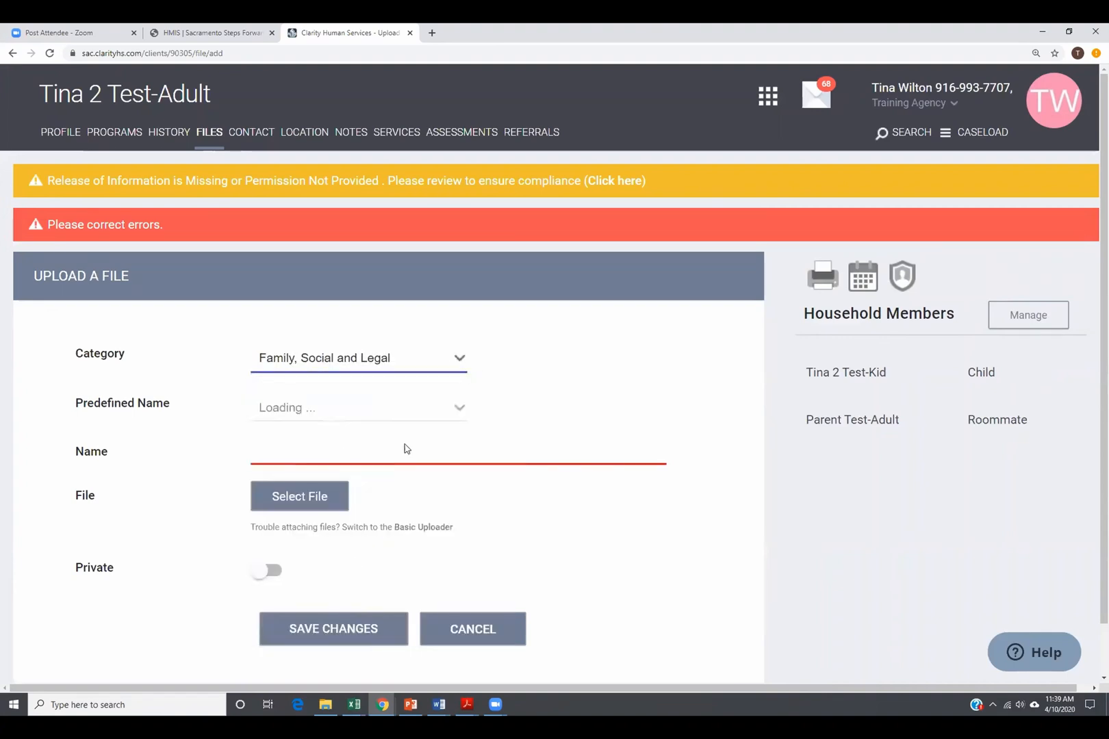
left_click(506, 366)
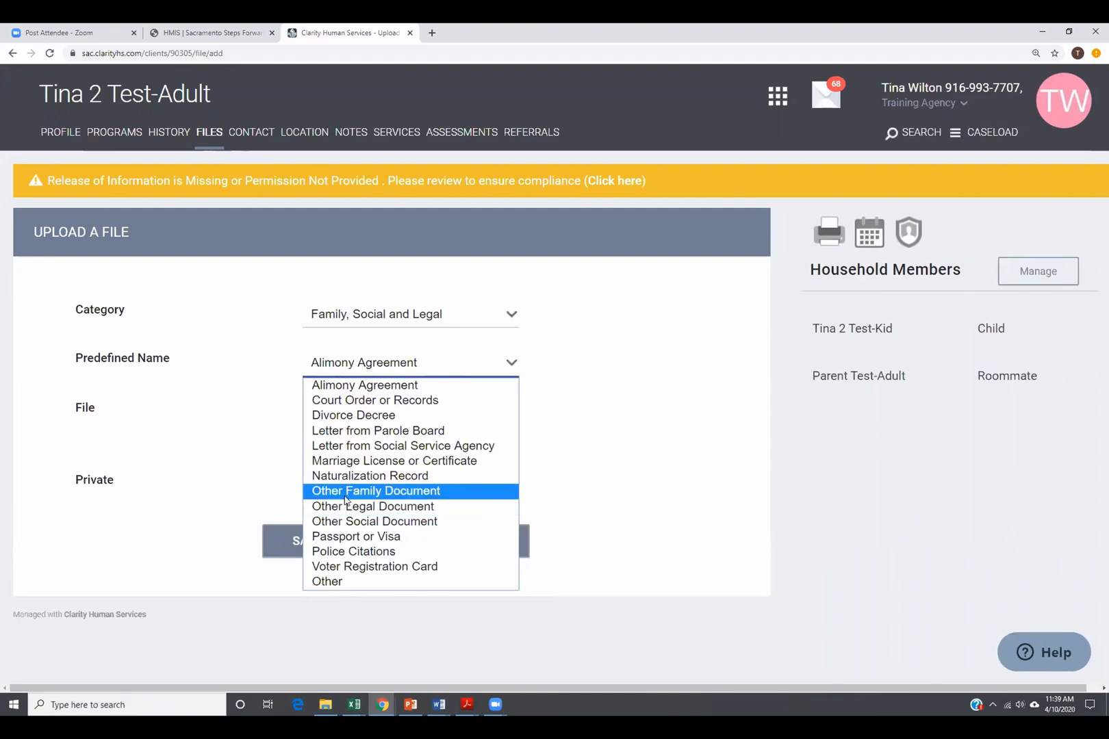
left_click(483, 362)
- Set the upload to Identification Documents with the name Driver's License or State ID Card (current), and check the file picker without choosing a file
left_click(453, 313)
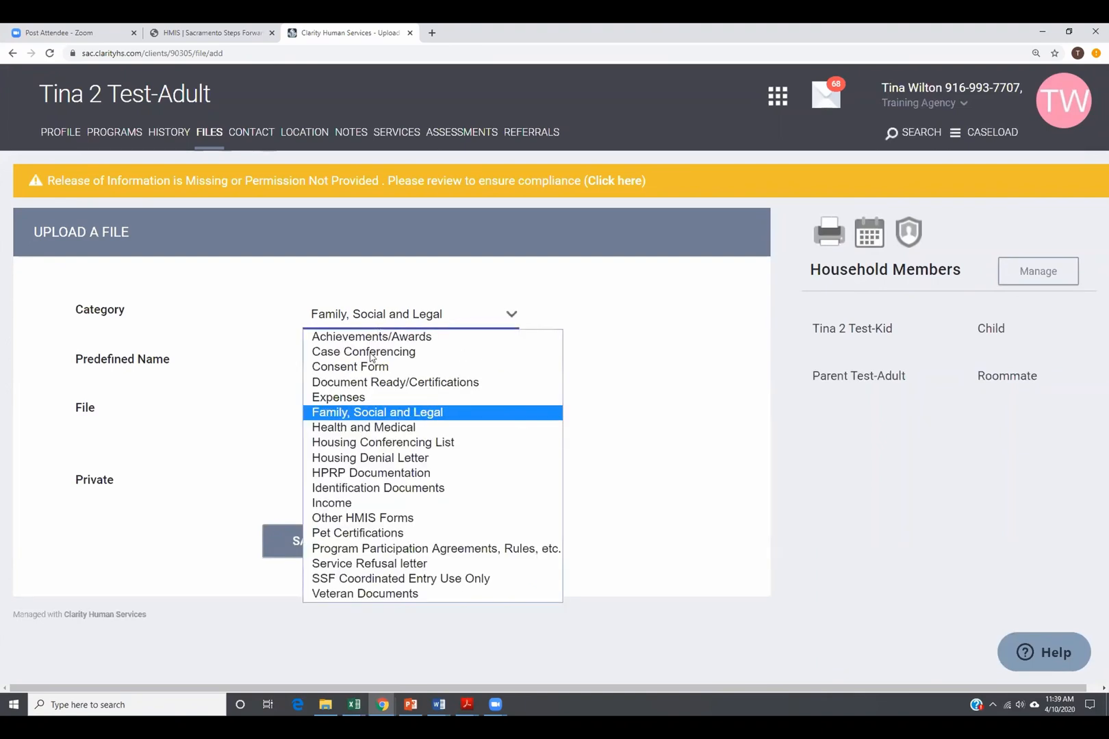
left_click(403, 494)
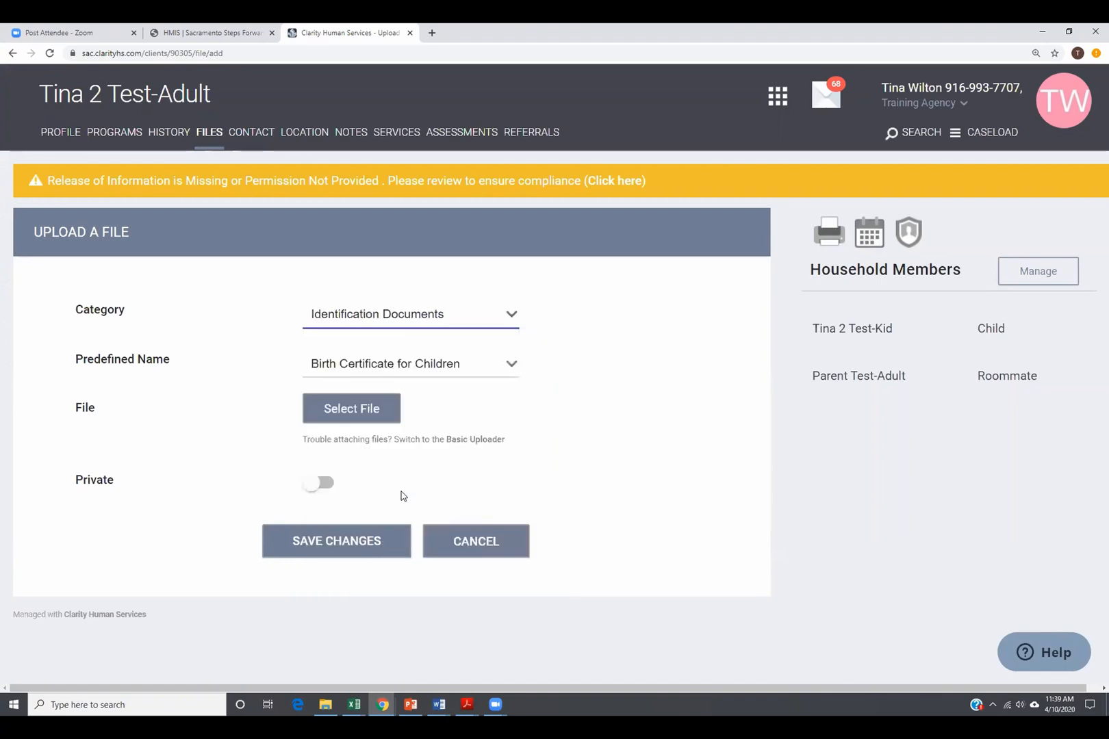
left_click(484, 363)
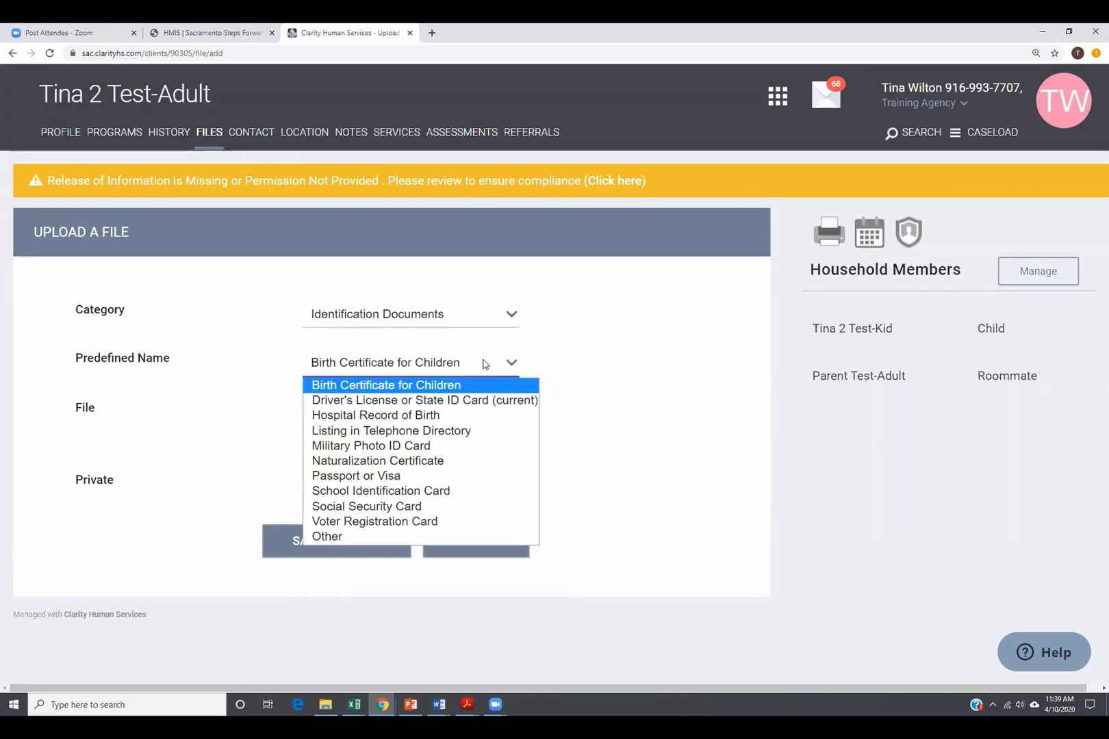
left_click(373, 407)
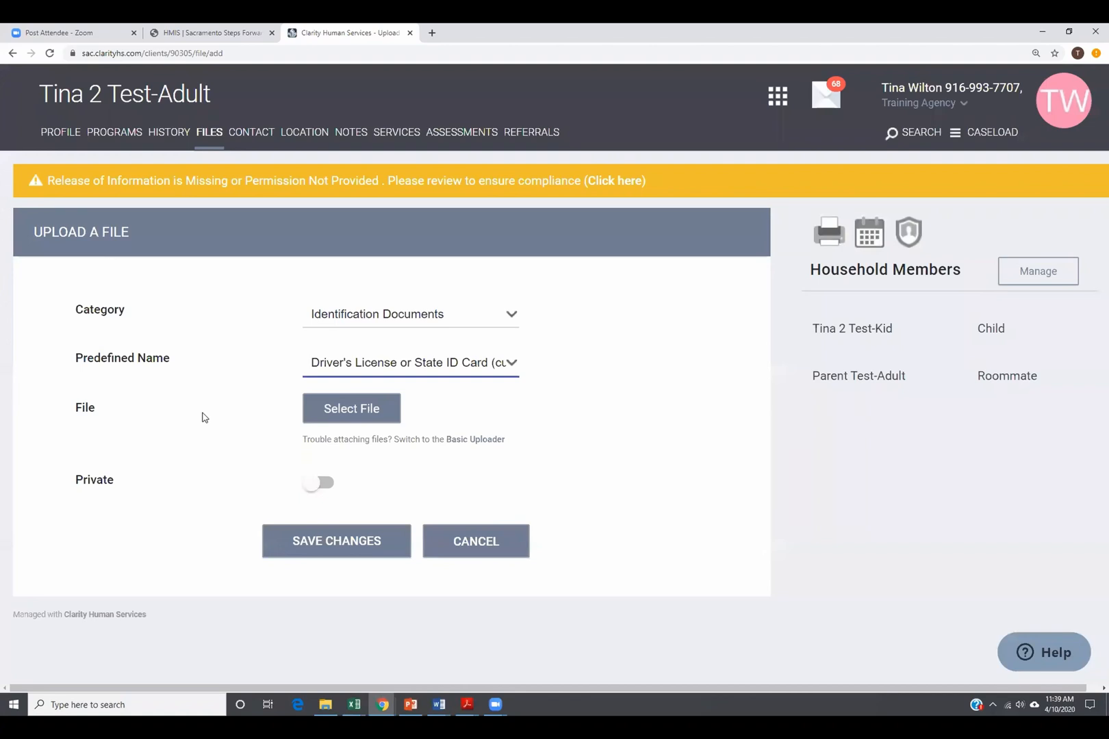
left_click(337, 412)
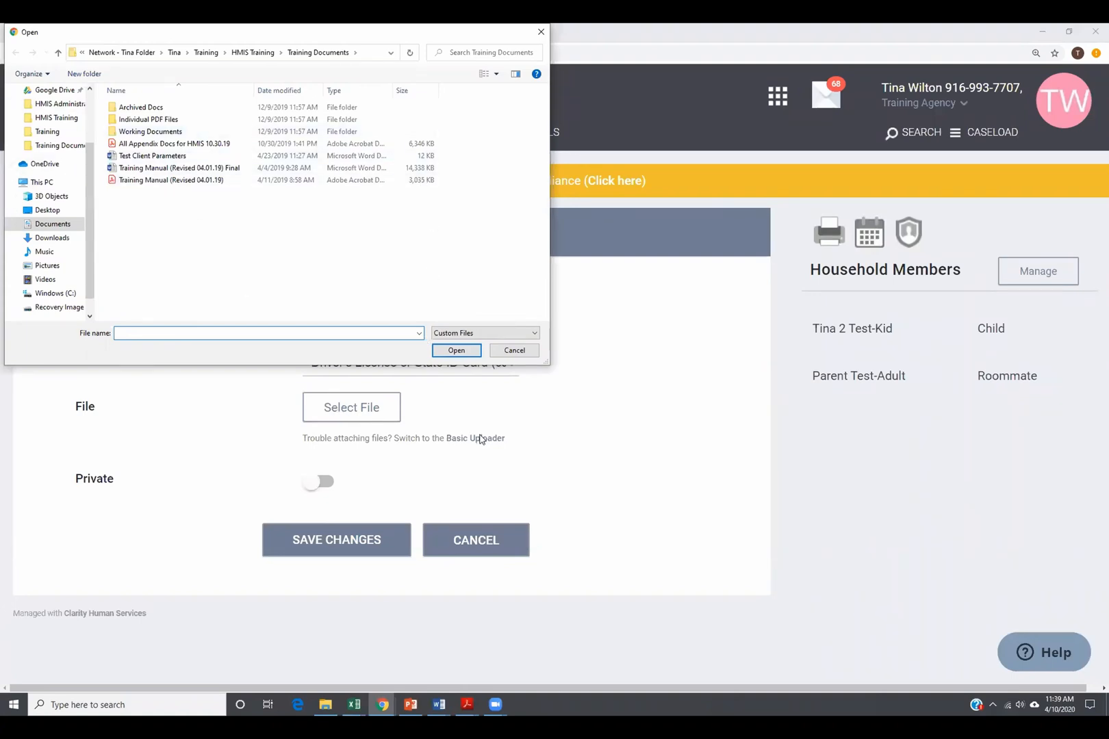
left_click(541, 33)
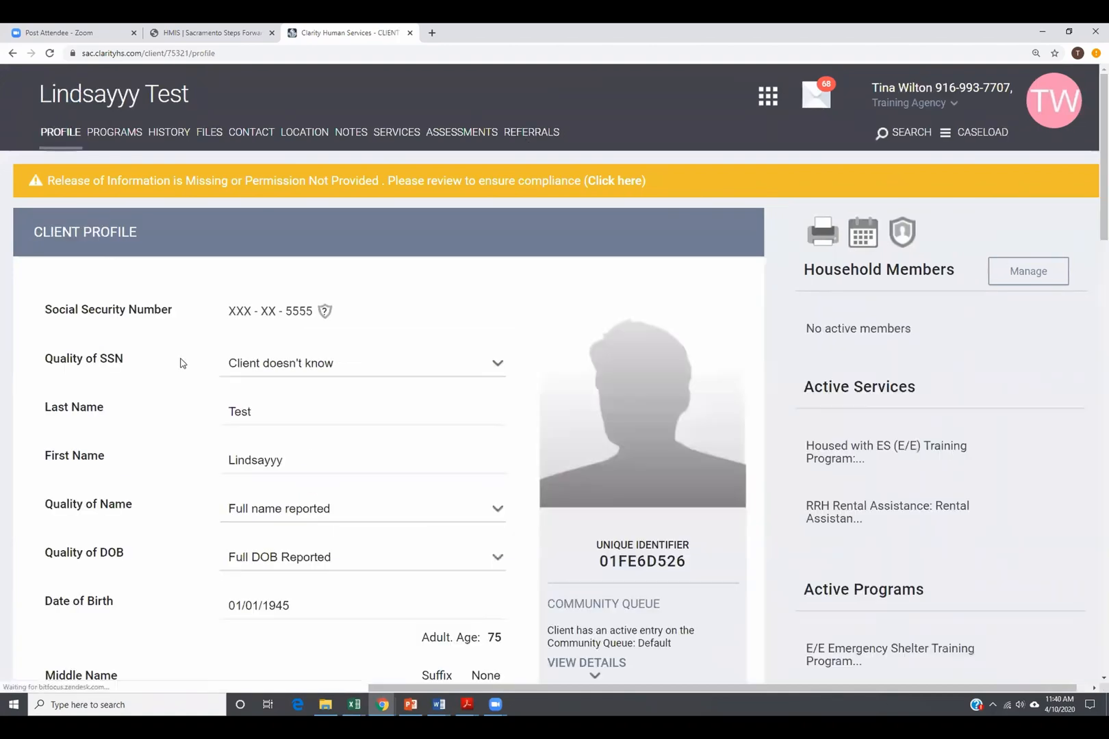
- Open the other test client's files and inspect the details attached to the "Another test" file
left_click(214, 135)
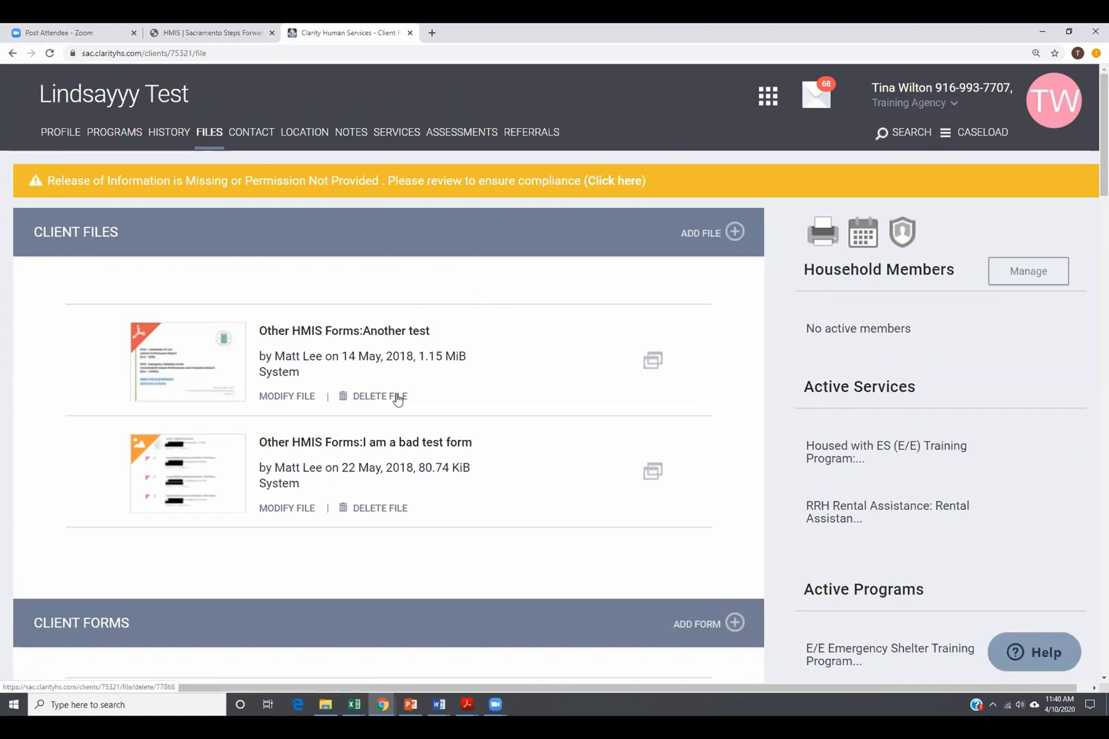
left_click(653, 367)
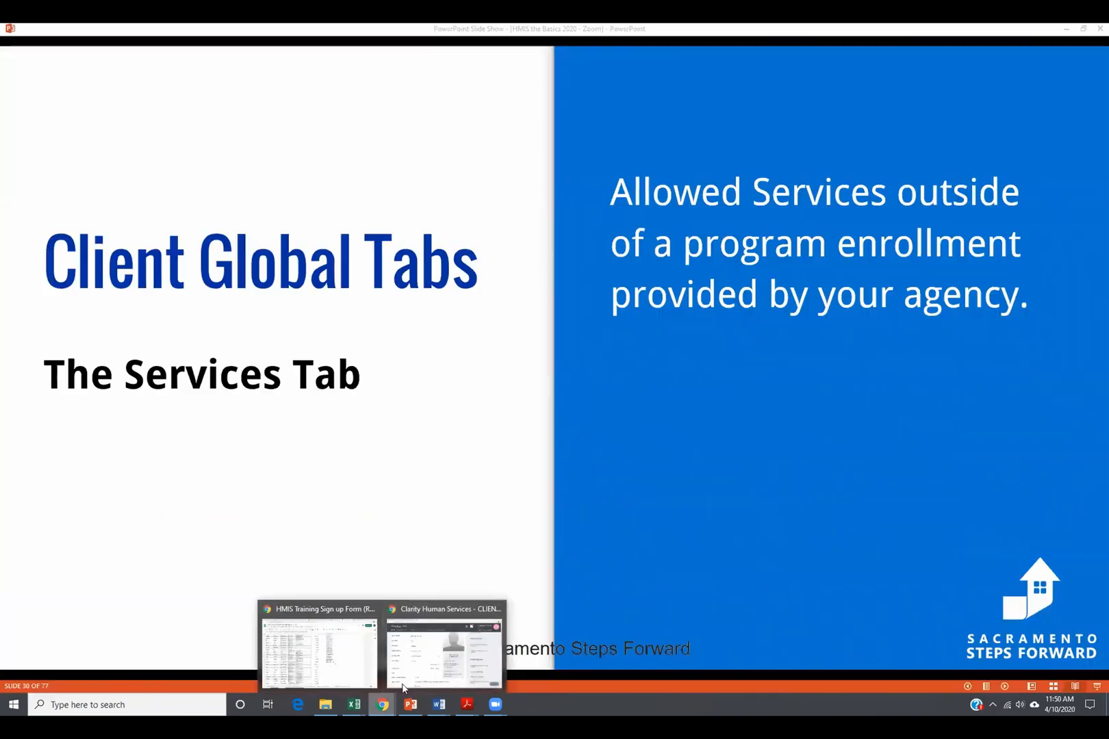
- Switch to Clarity Human Services, open the client's history and review its entries, dates and statuses against the colour legend
left_click(420, 664)
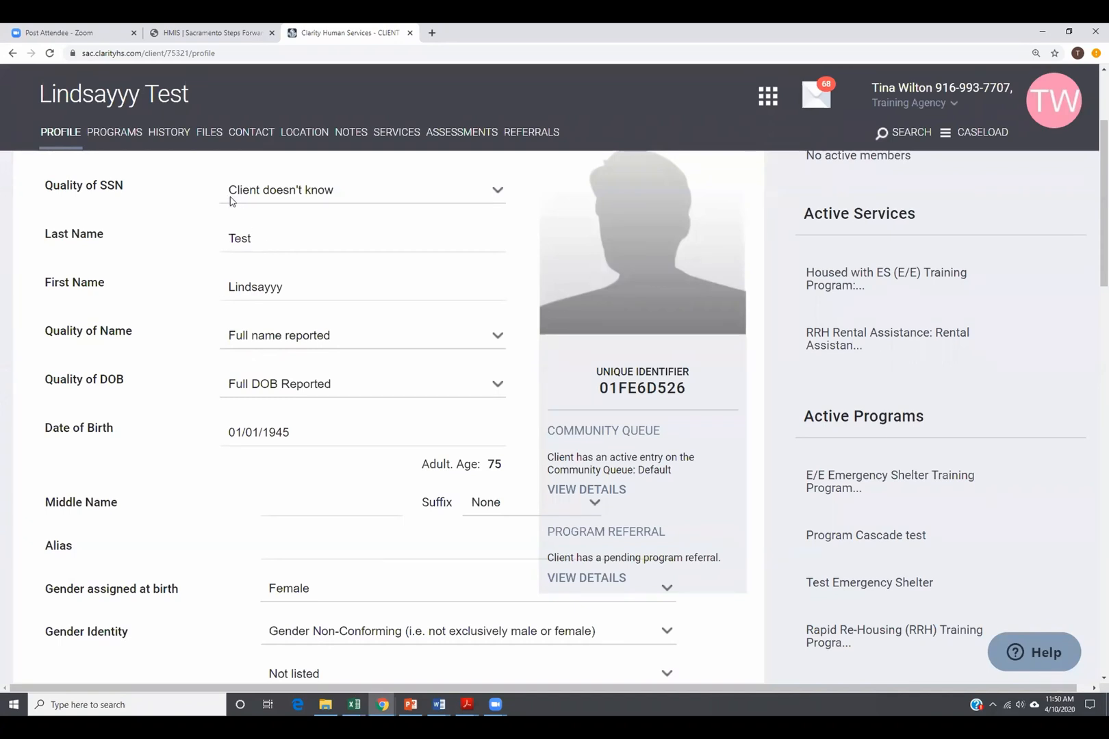
left_click(171, 138)
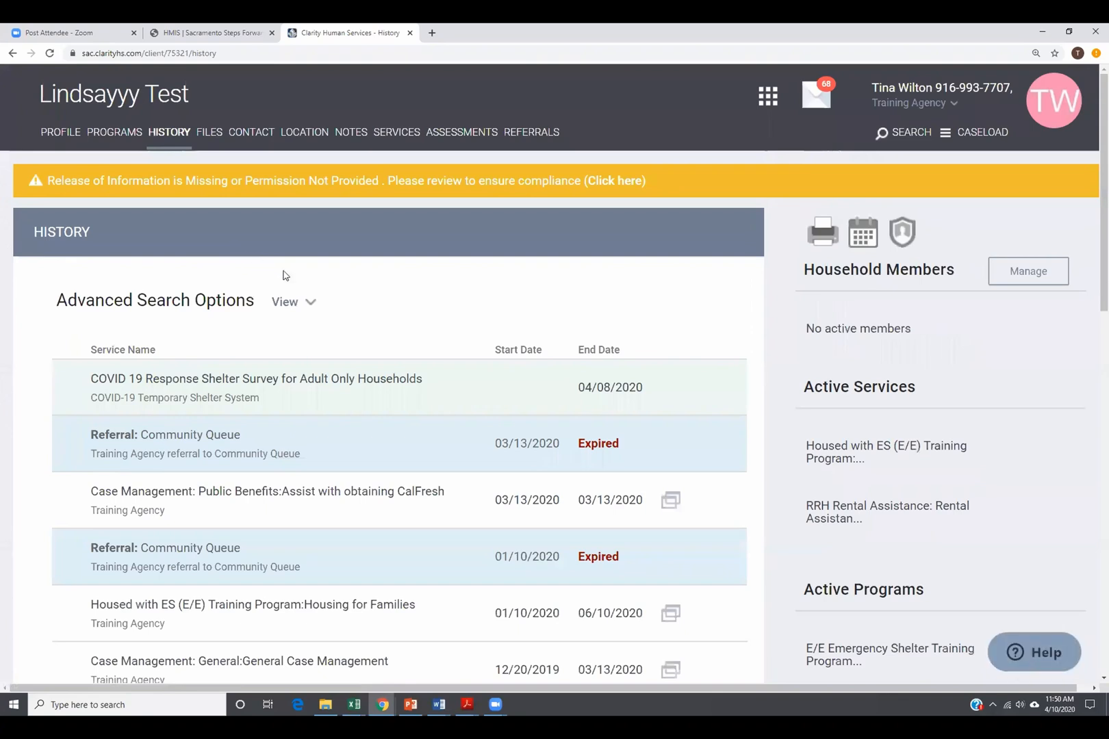
scroll(366, 325, "down", 3)
scroll(454, 371, "down", 10)
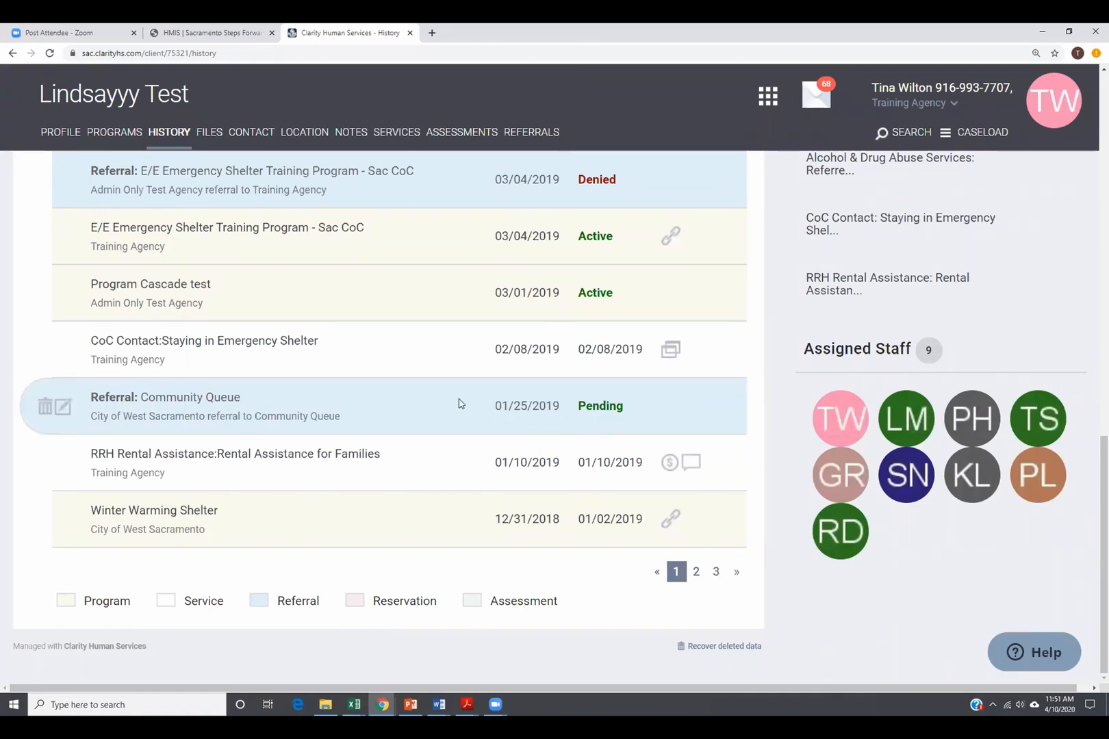
scroll(473, 421, "up", 2)
scroll(474, 423, "up", 10)
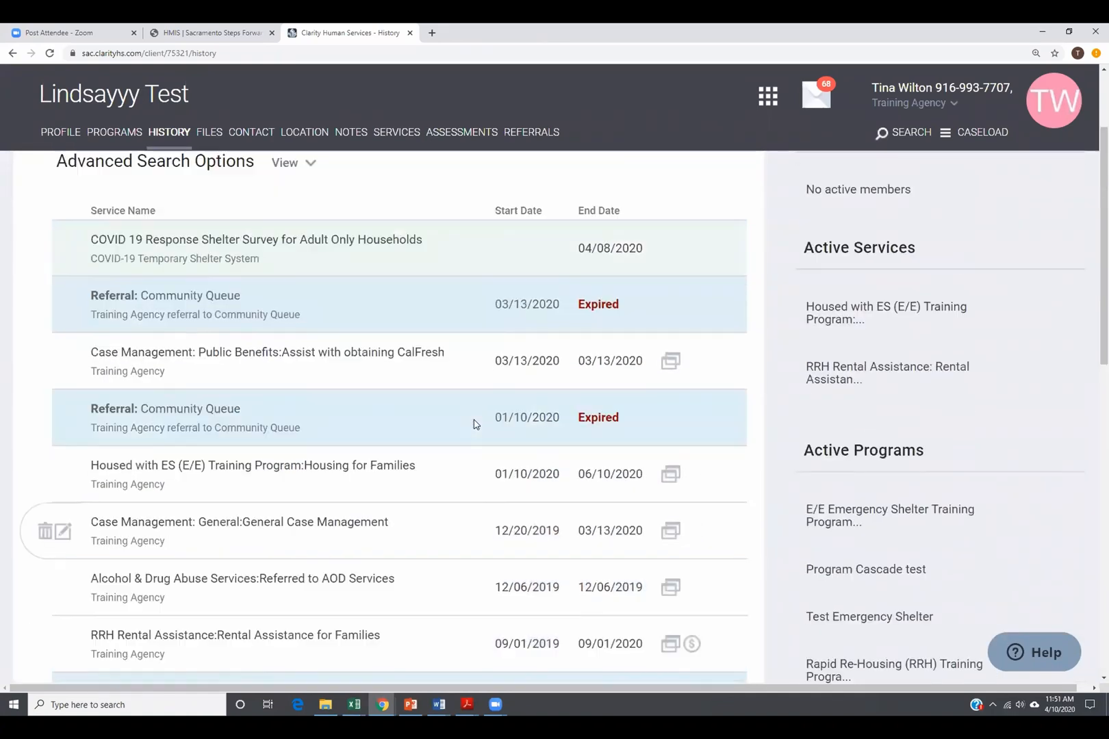
scroll(473, 423, "up", 2)
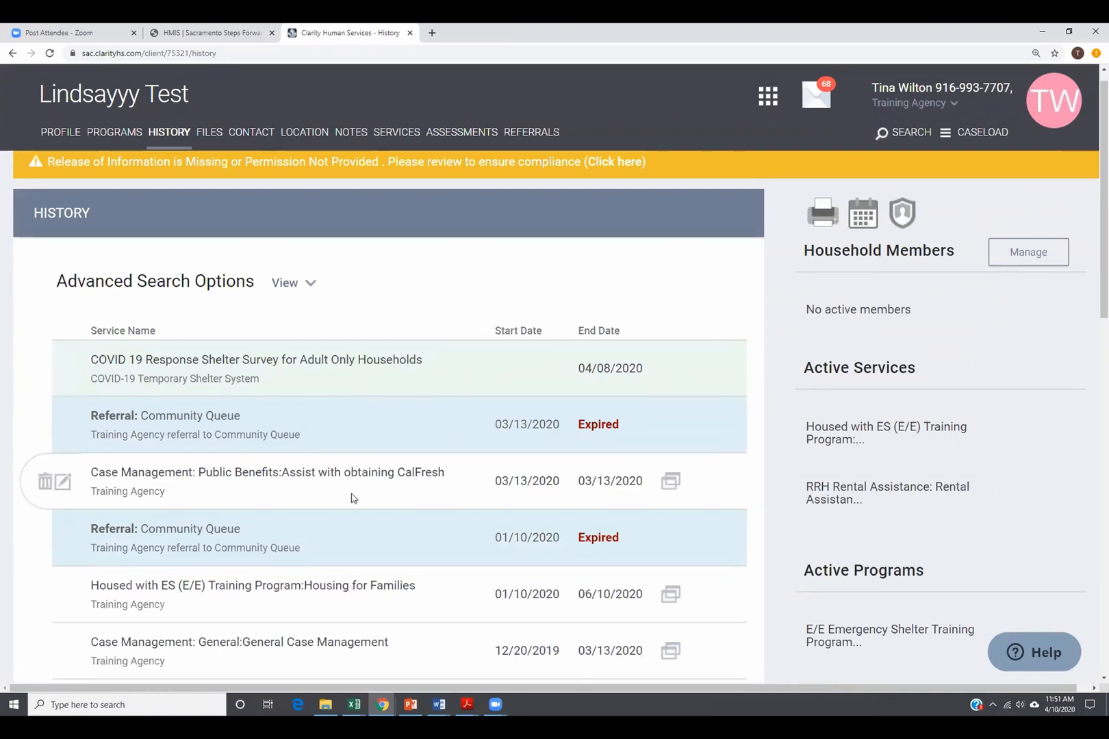
scroll(333, 478, "down", 10)
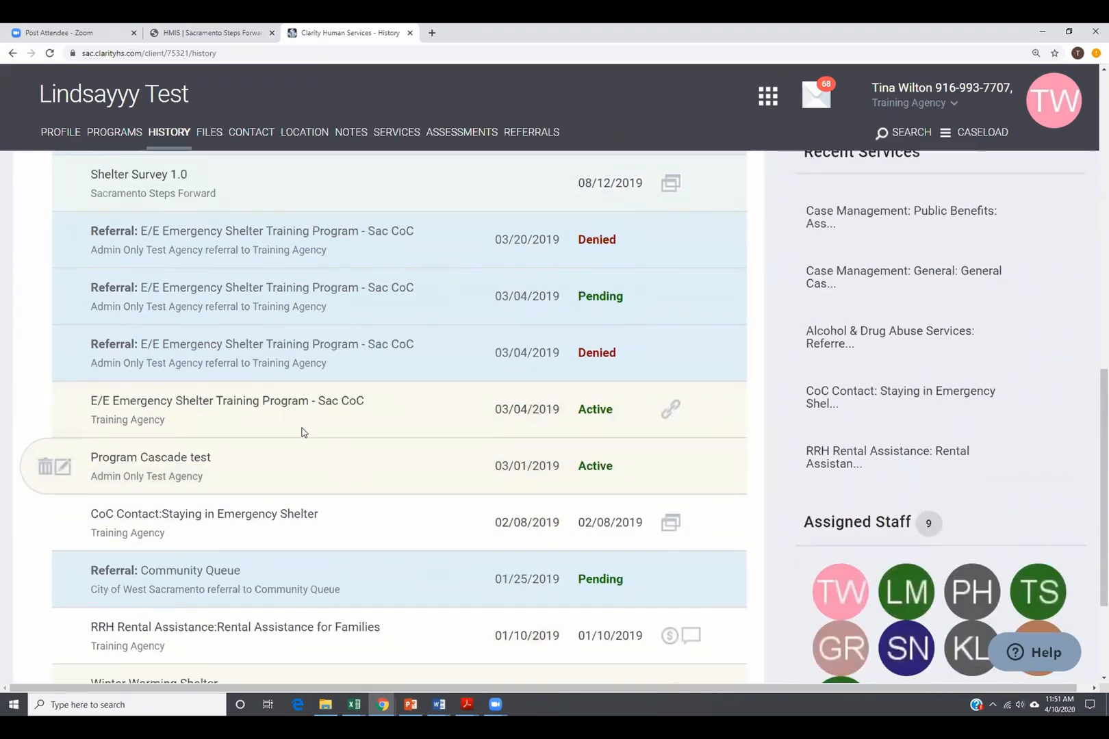
scroll(439, 429, "down", 3)
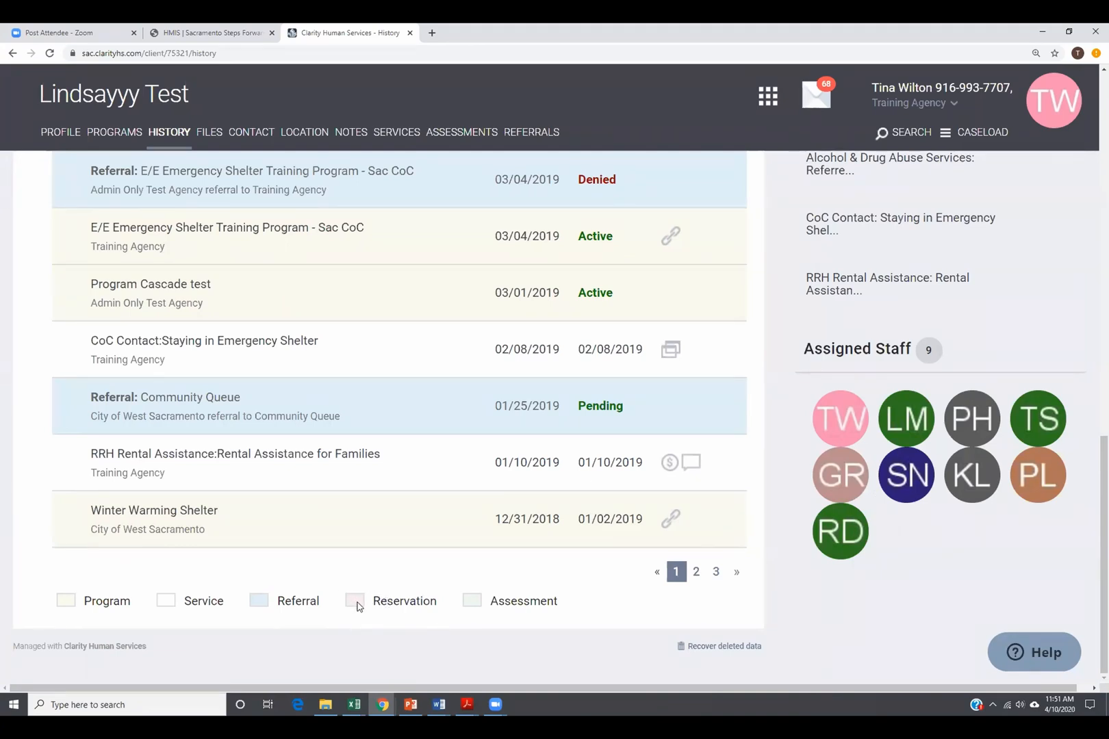
mouse_move(366, 429)
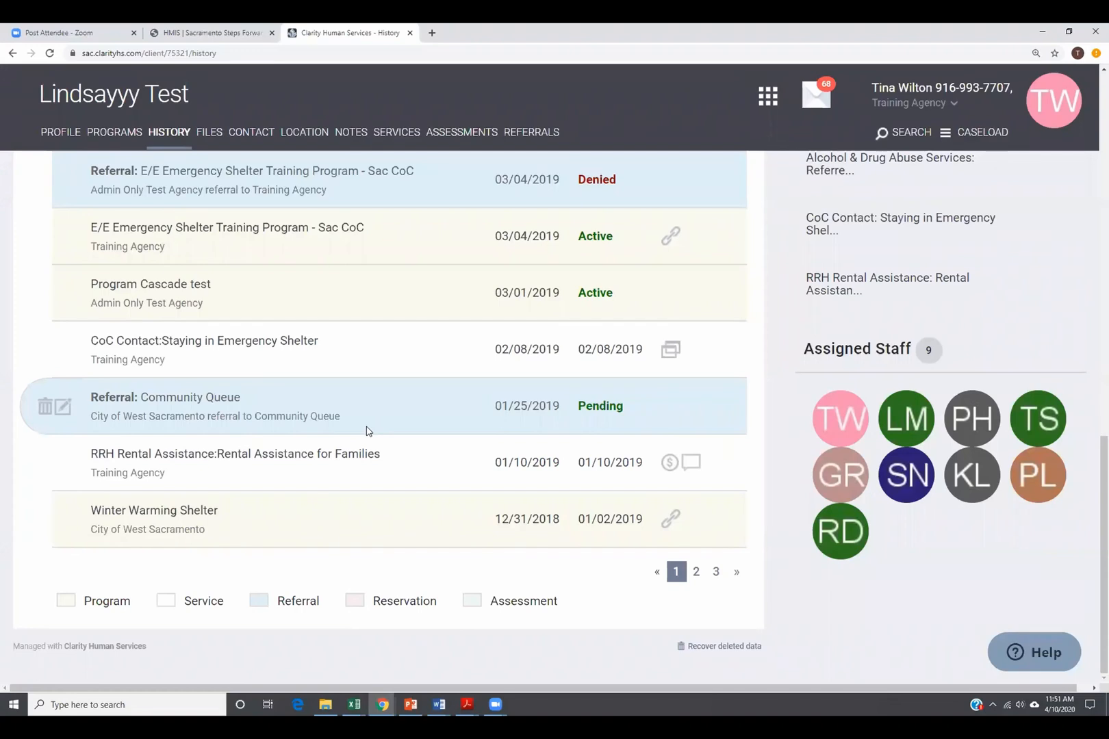
scroll(367, 429, "up", 5)
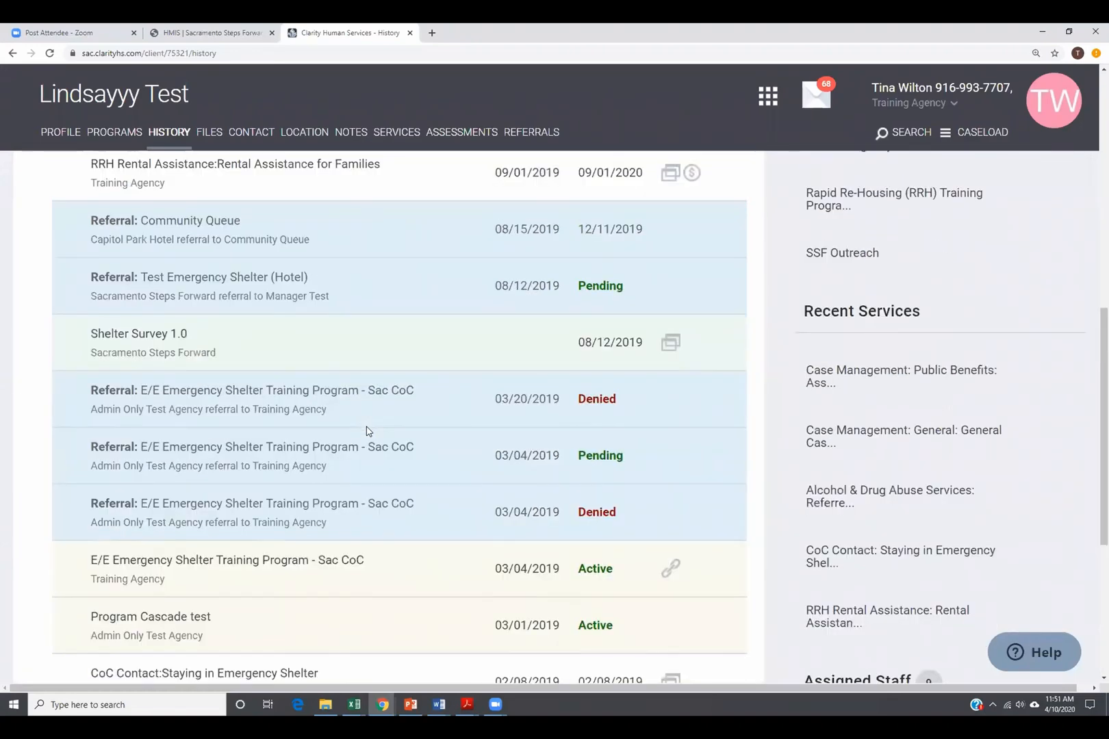
- Examine the linked program and expense details of the 09/01/2019 RRH Rental Assistance service and the remaining history entries
scroll(181, 298, "up", 2)
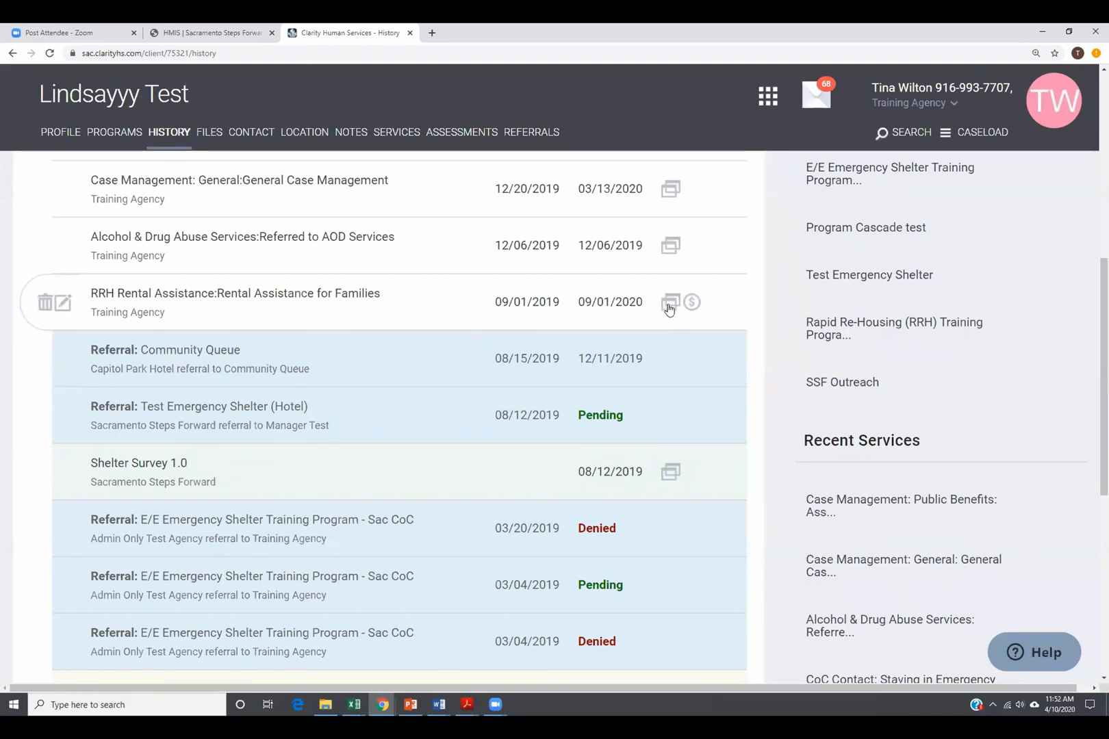
mouse_move(669, 305)
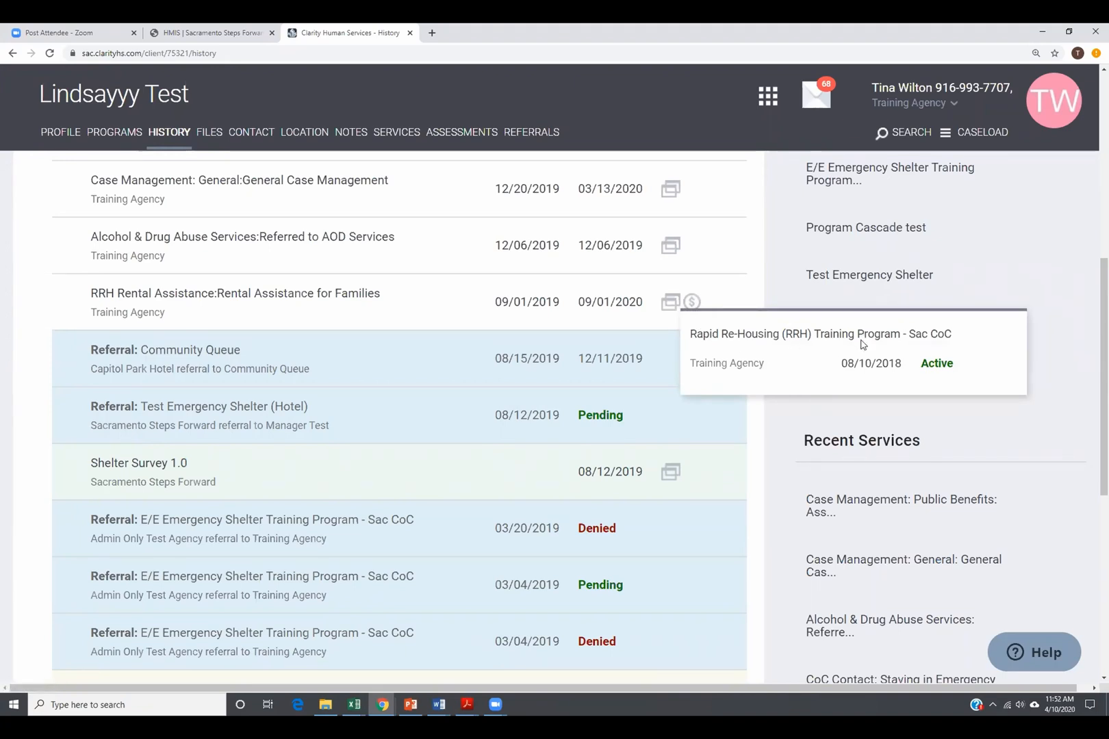
mouse_move(671, 477)
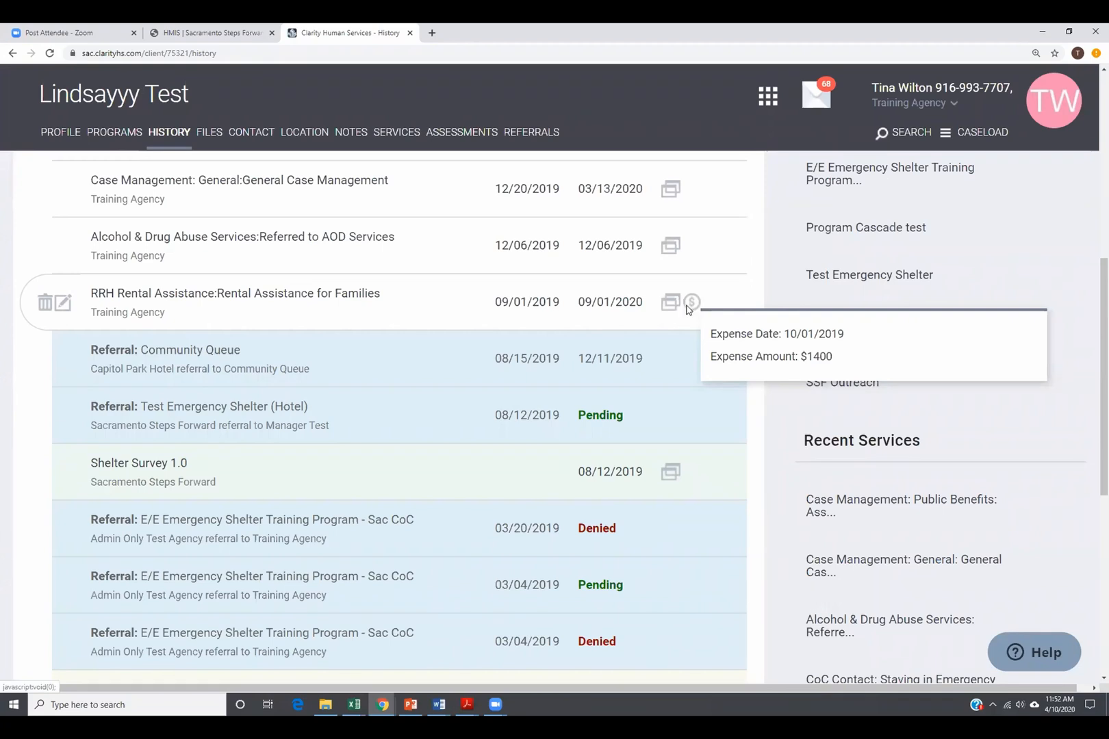
scroll(688, 310, "up", 5)
scroll(688, 311, "up", 2)
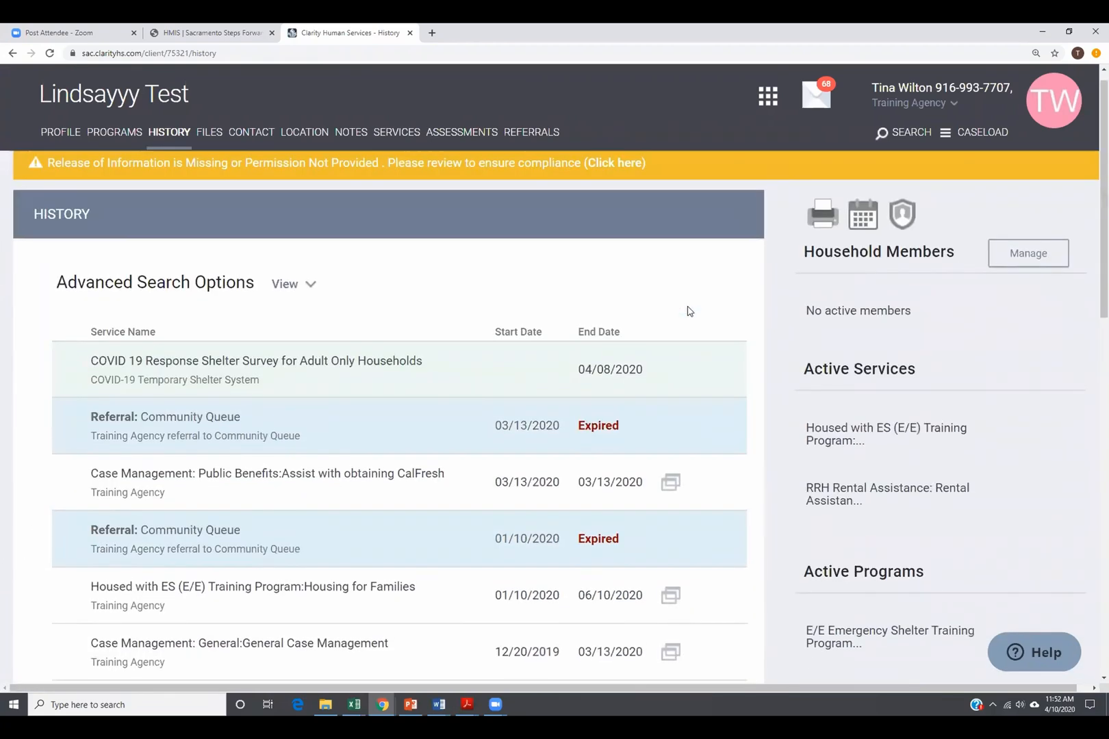
scroll(719, 411, "down", 5)
scroll(719, 406, "down", 8)
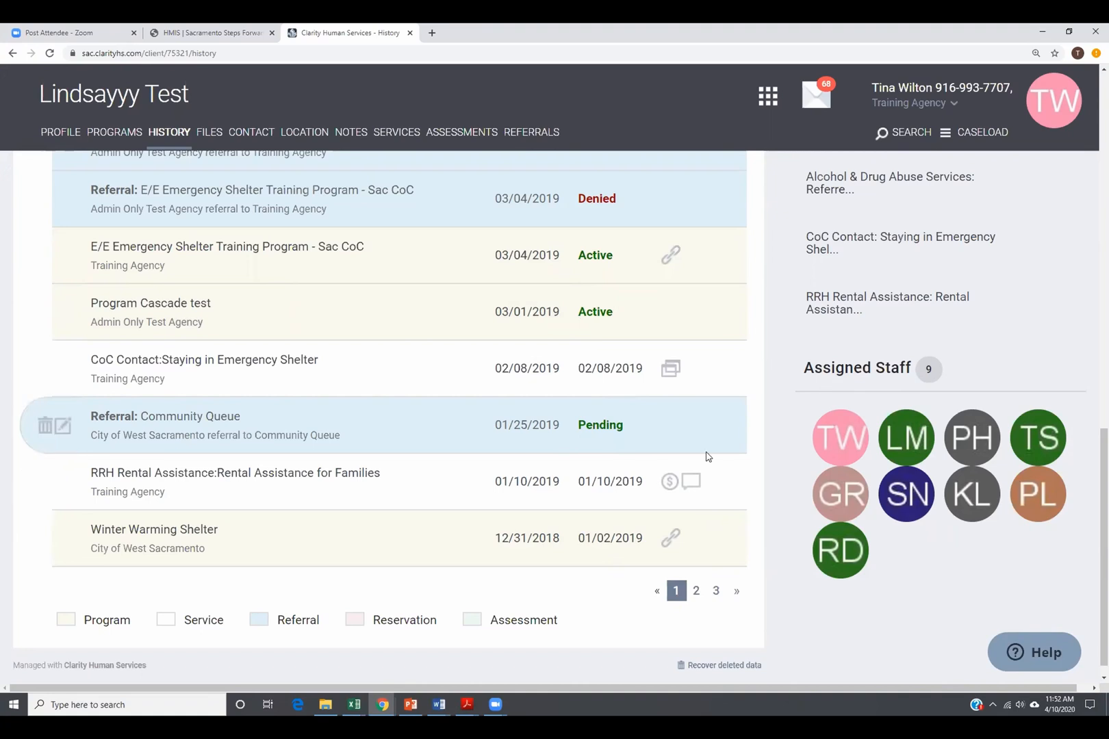
scroll(682, 457, "up", 2)
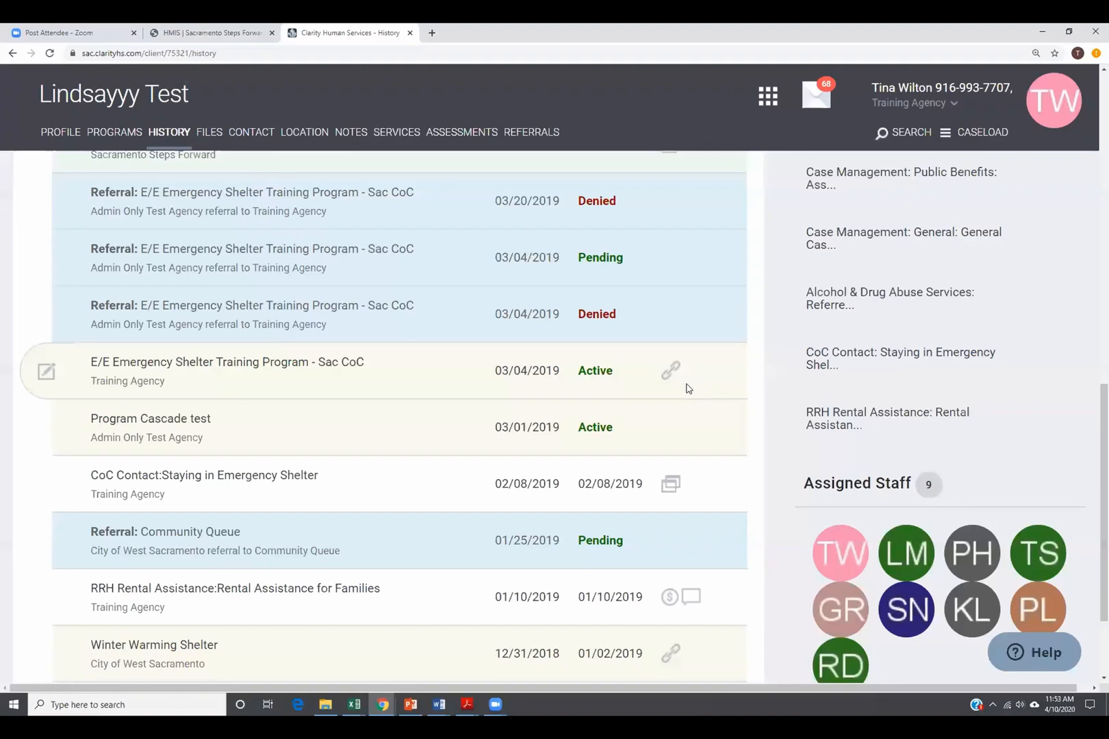
scroll(687, 388, "up", 5)
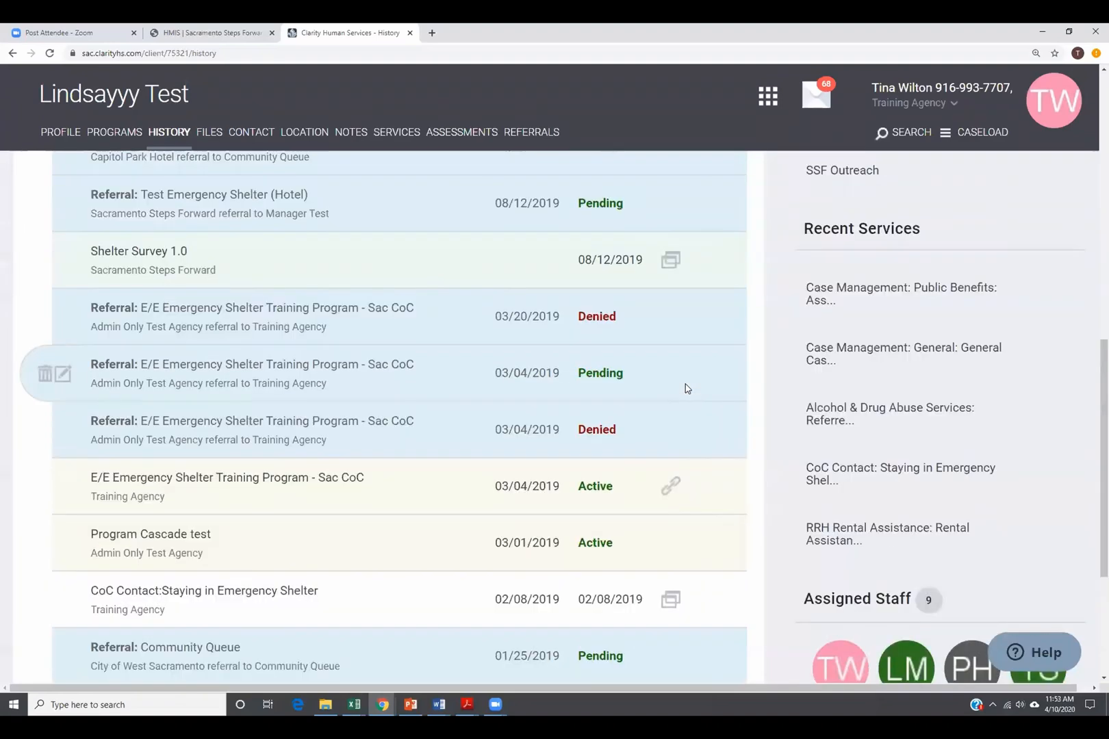
- Filter the client's history with the advanced search to show only entries of type Services in any category
scroll(687, 388, "up", 7)
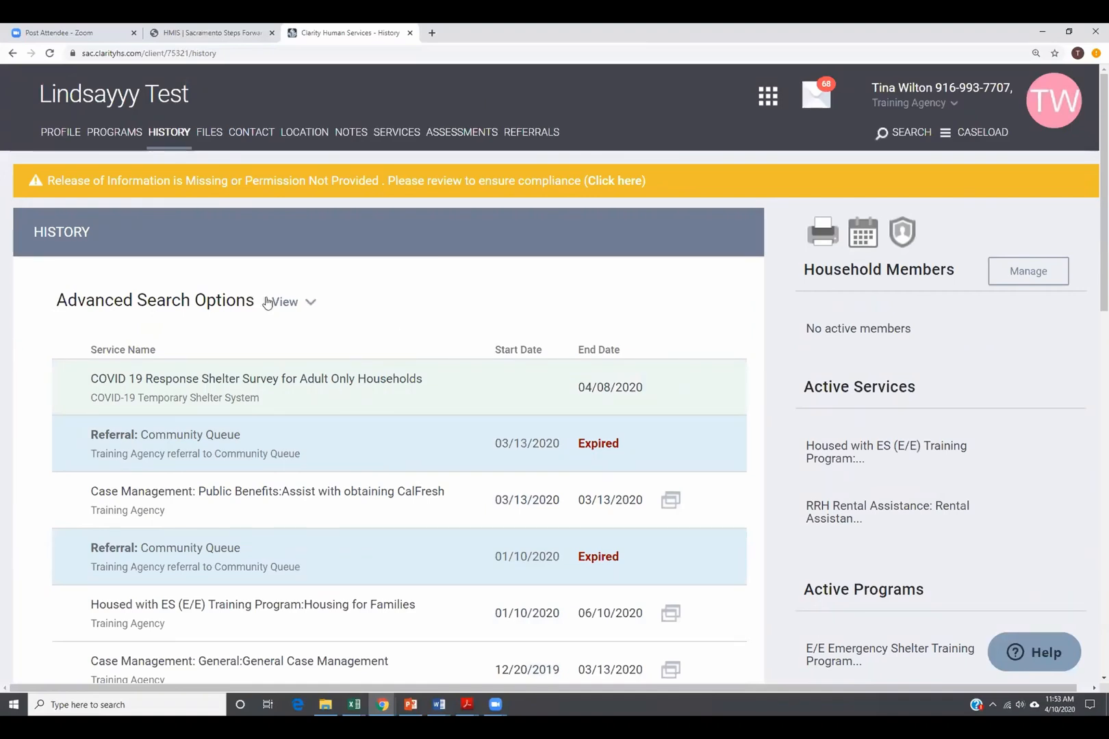
left_click(312, 306)
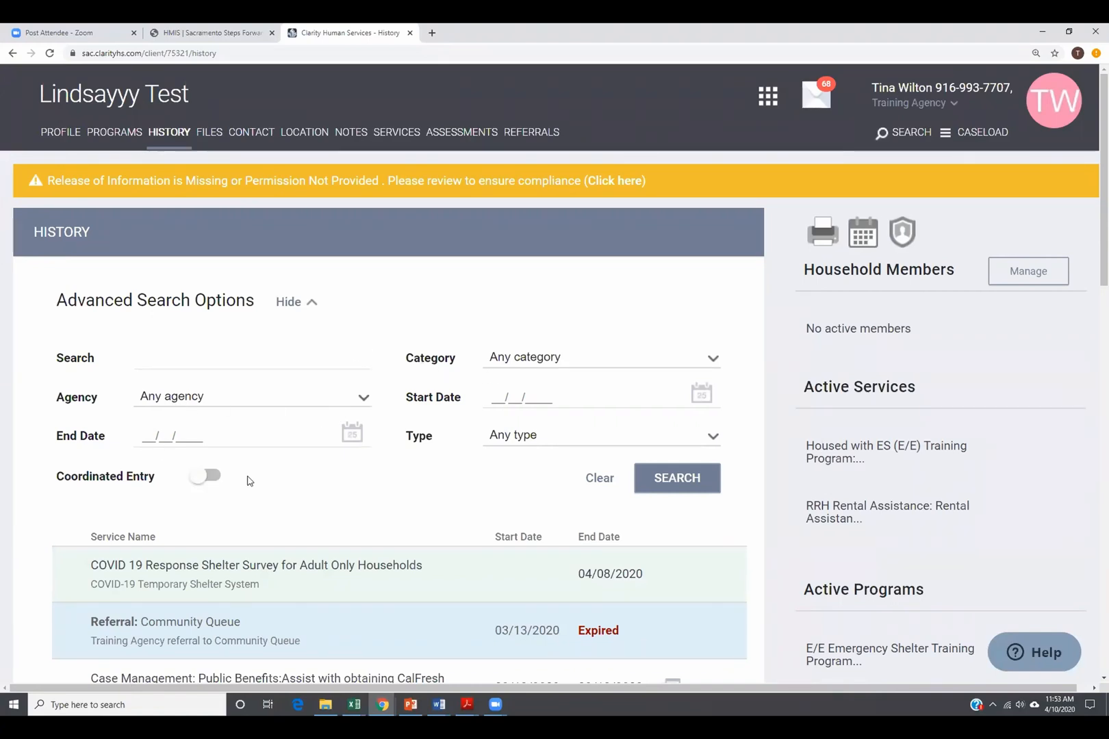
left_click(662, 366)
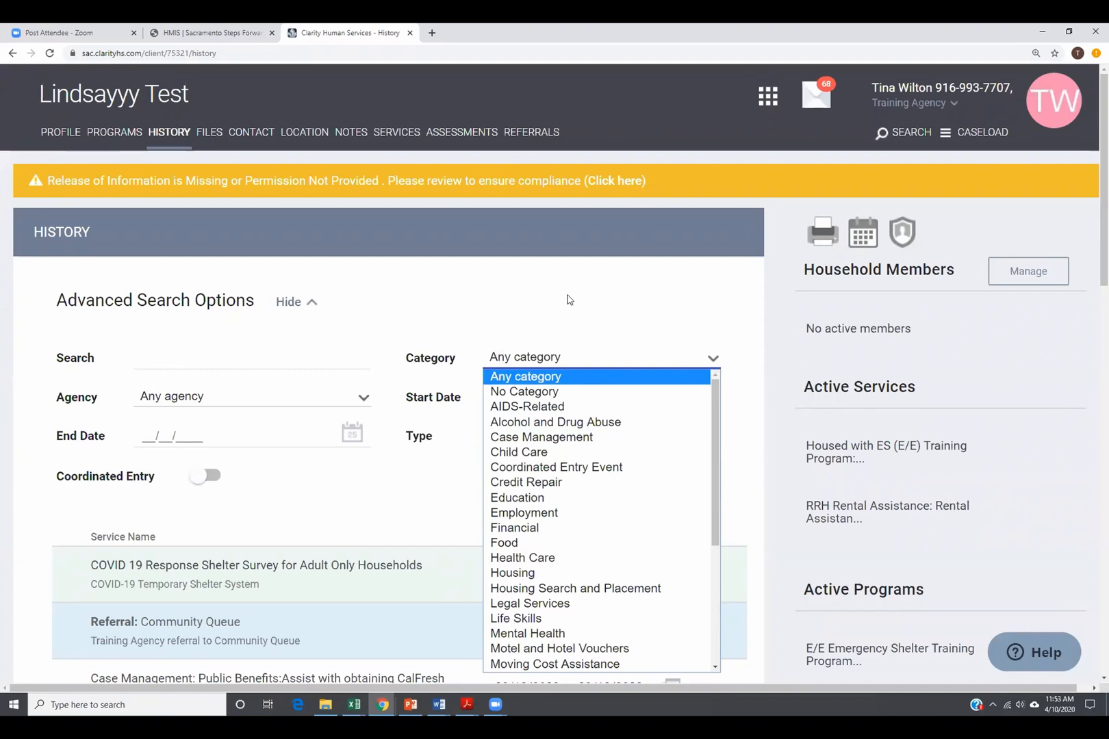
left_click(540, 439)
left_click(522, 443)
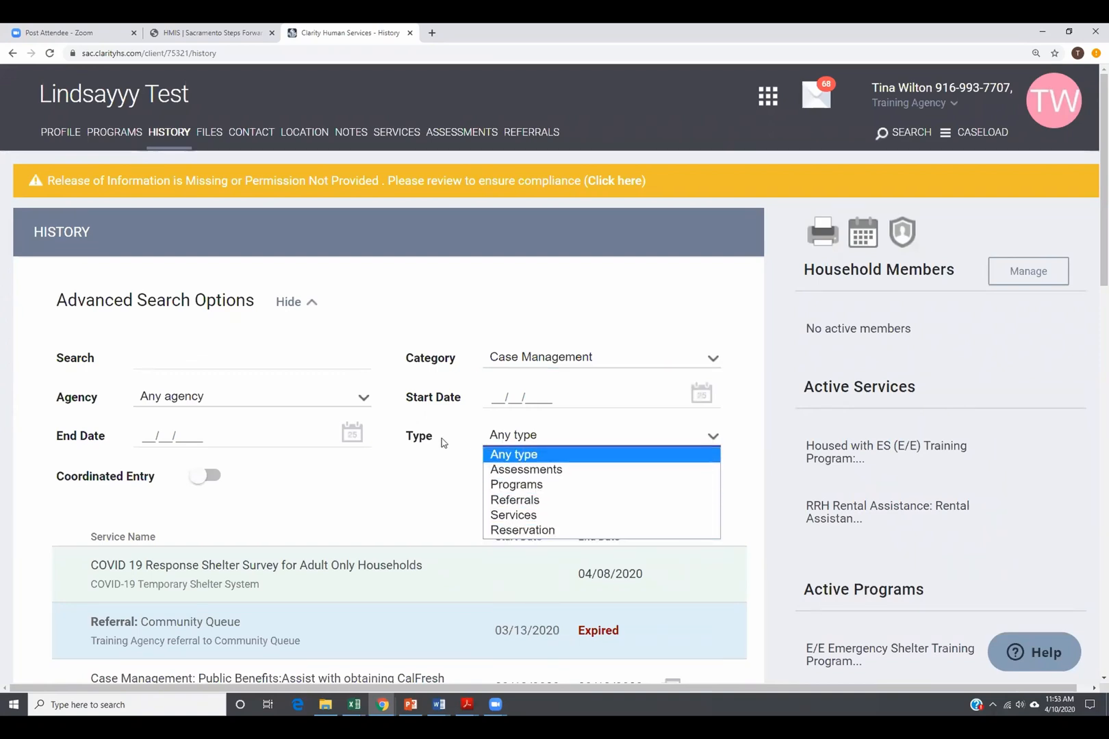
left_click(528, 519)
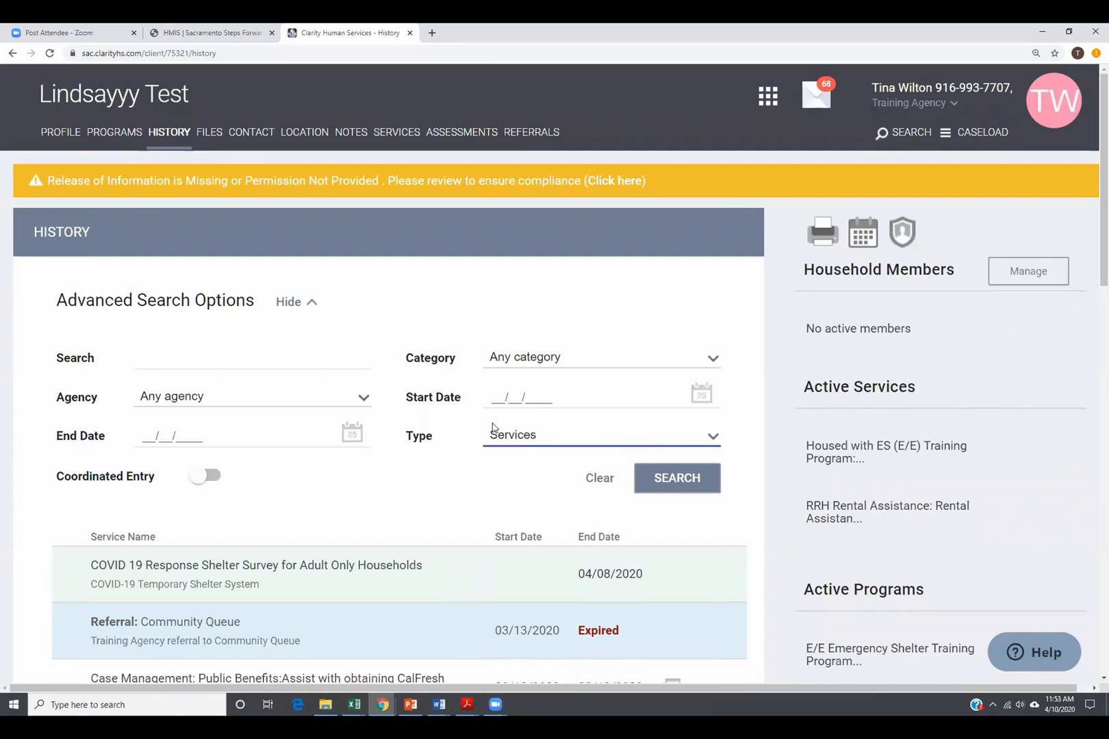
left_click(698, 481)
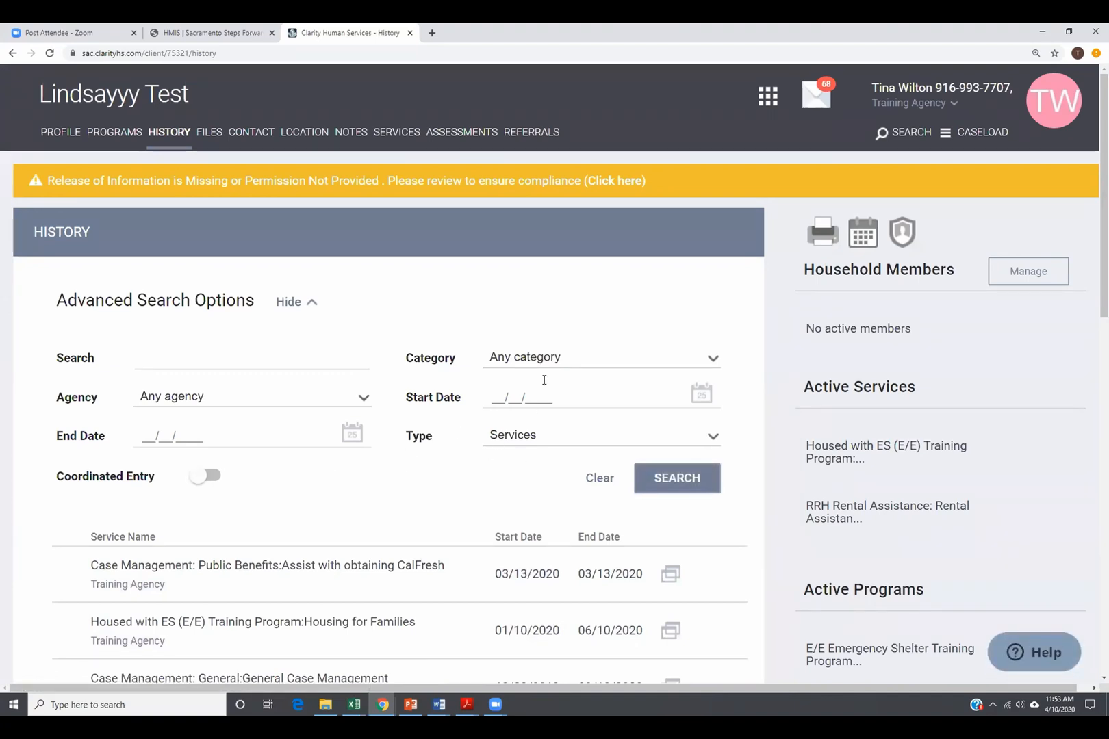
- Narrow the history search for services to the Case Management category and review the matching entries
left_click(579, 364)
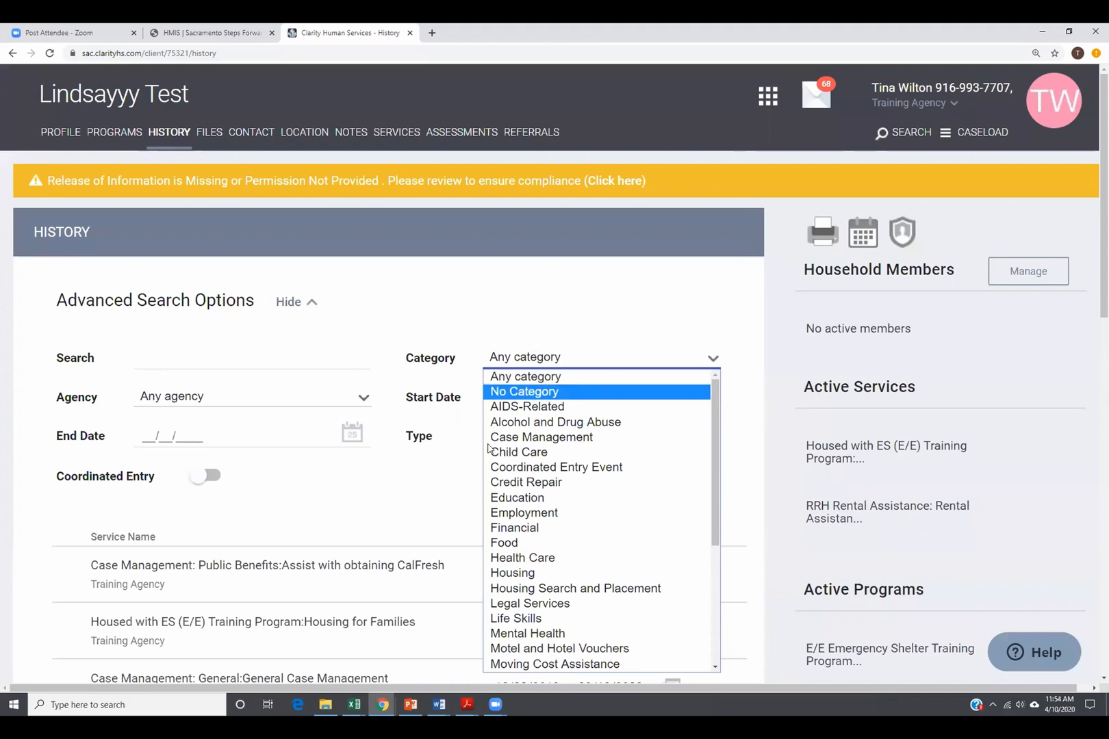
left_click(540, 438)
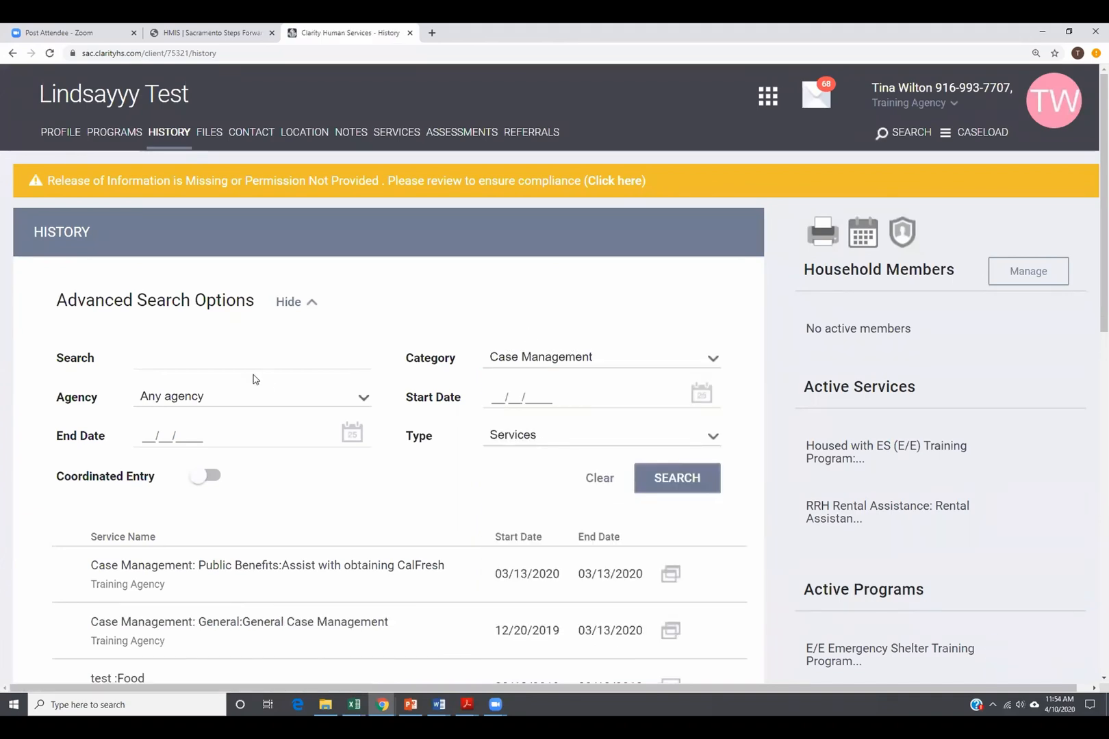
scroll(253, 379, "down", 3)
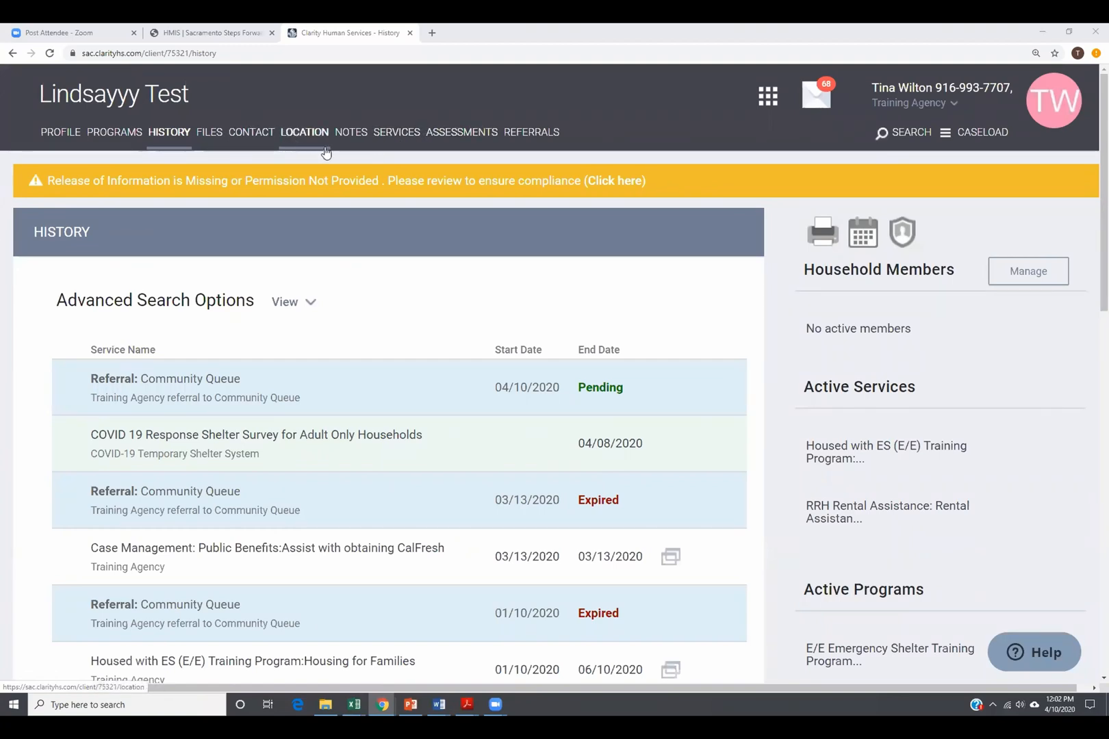
- Open the client's program history and review each enrollment's dates, status, type, and link or lock markers
left_click(382, 136)
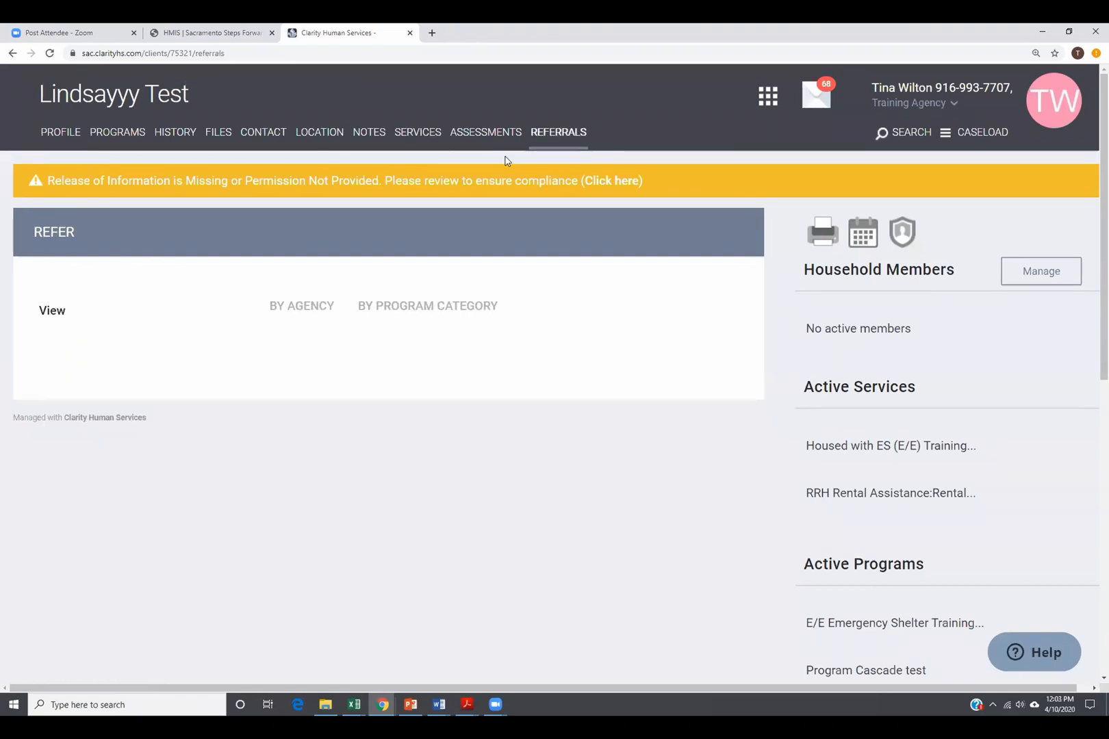
left_click(124, 136)
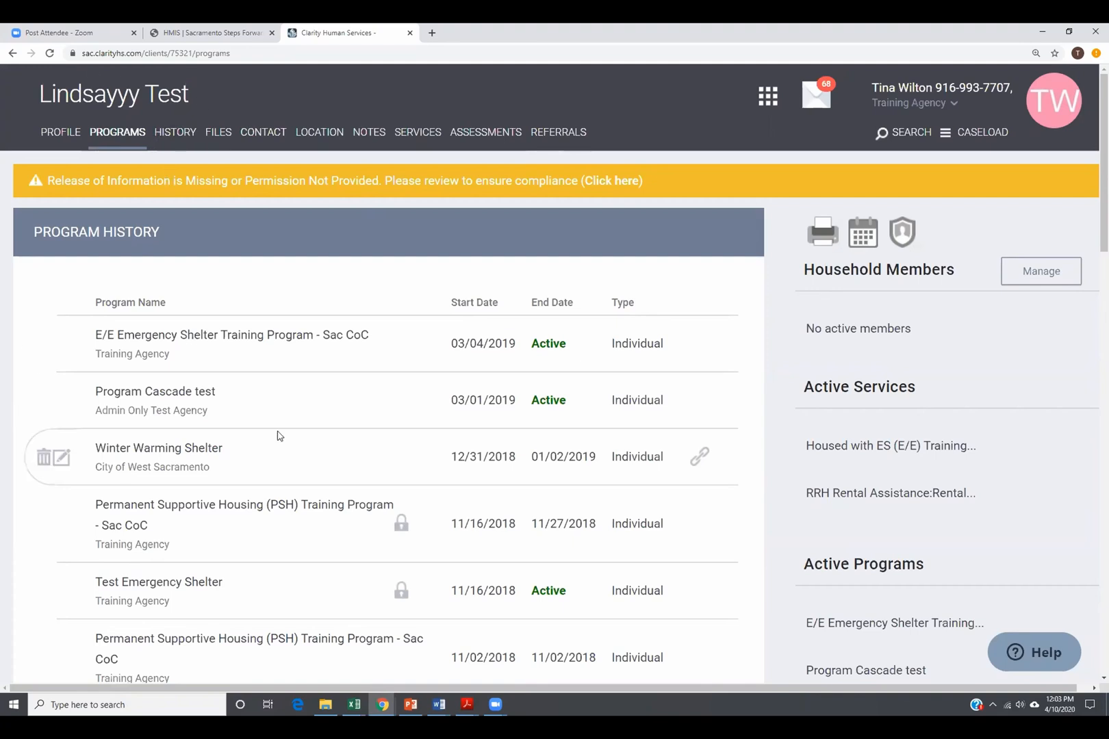
scroll(277, 435, "down", 2)
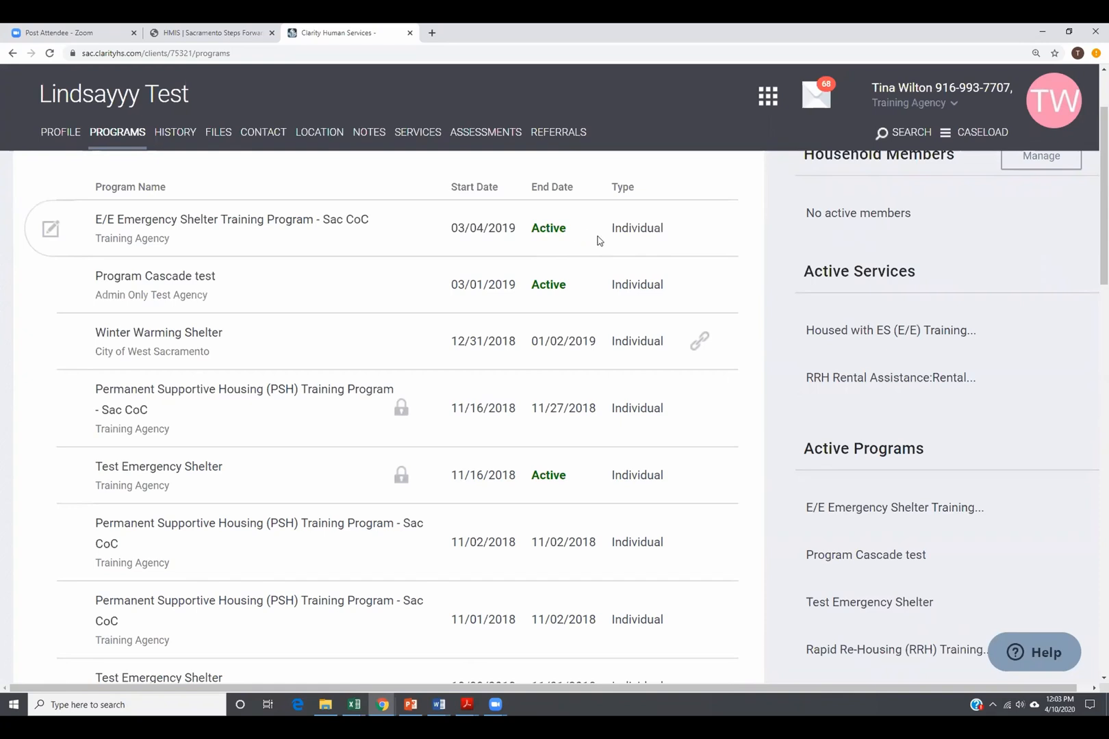
scroll(648, 255, "up", 2)
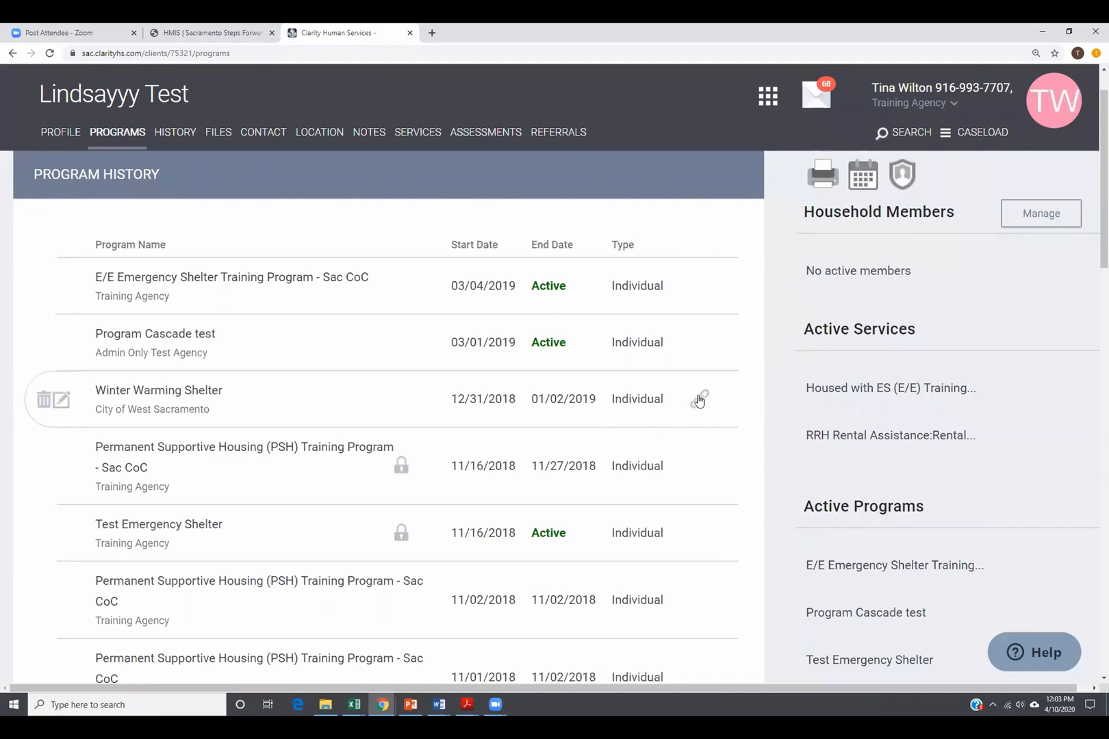
mouse_move(700, 408)
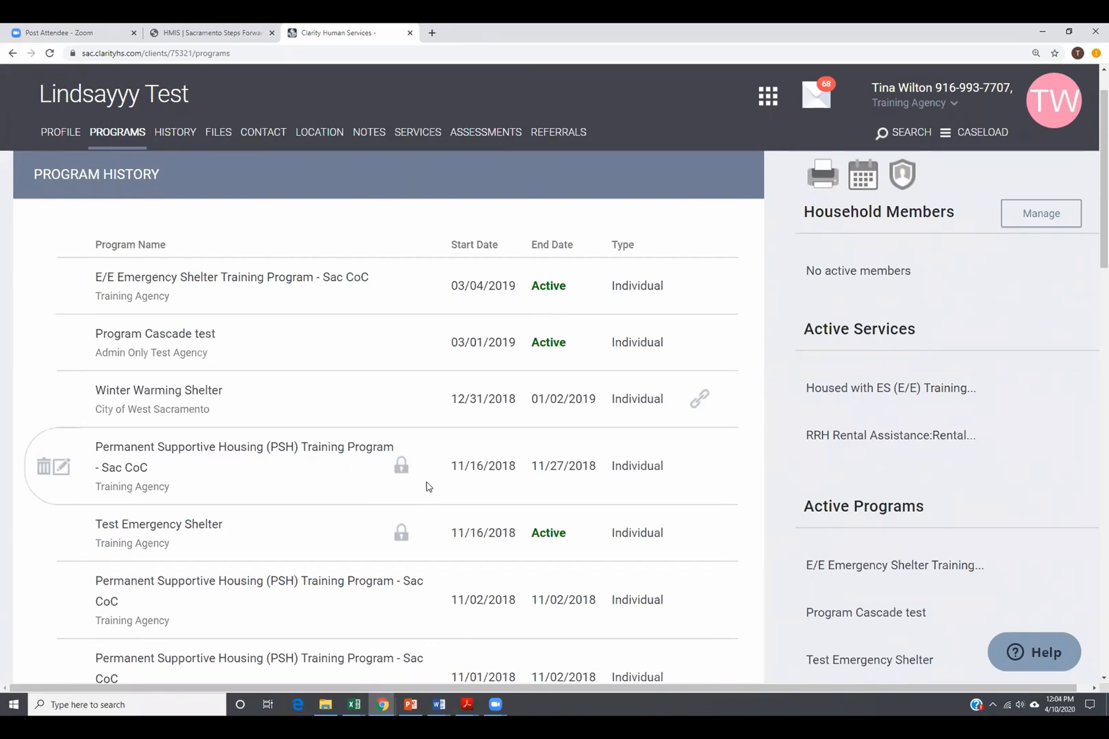
scroll(428, 486, "down", 5)
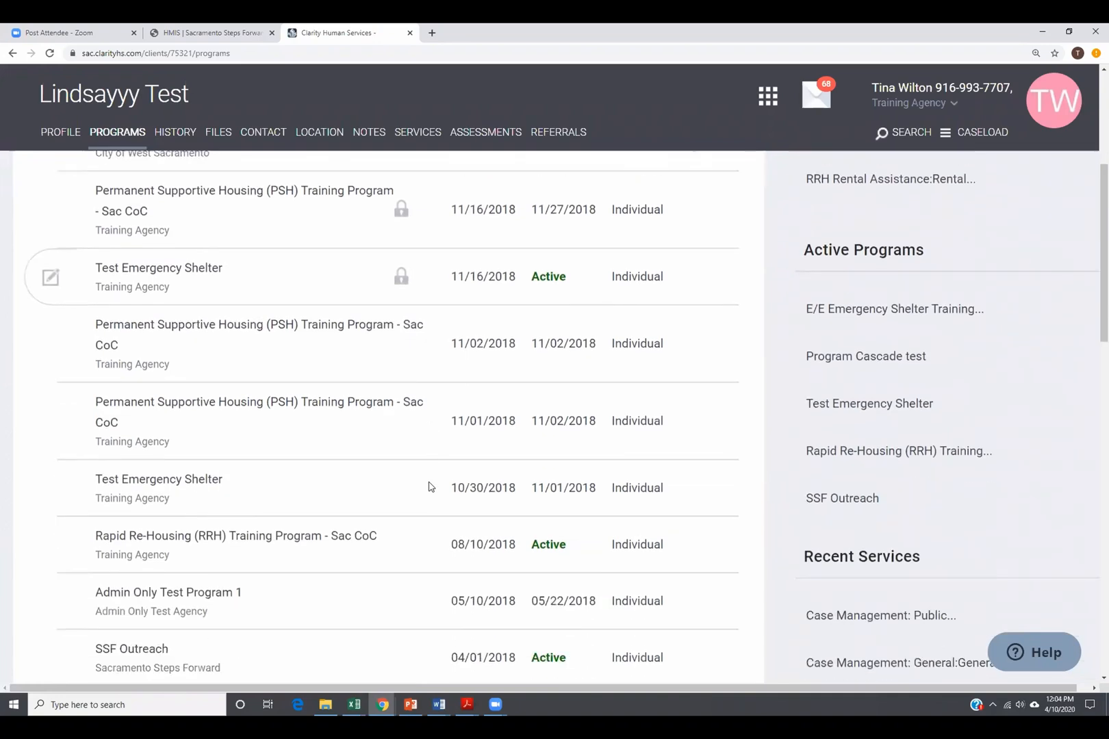
scroll(429, 486, "down", 5)
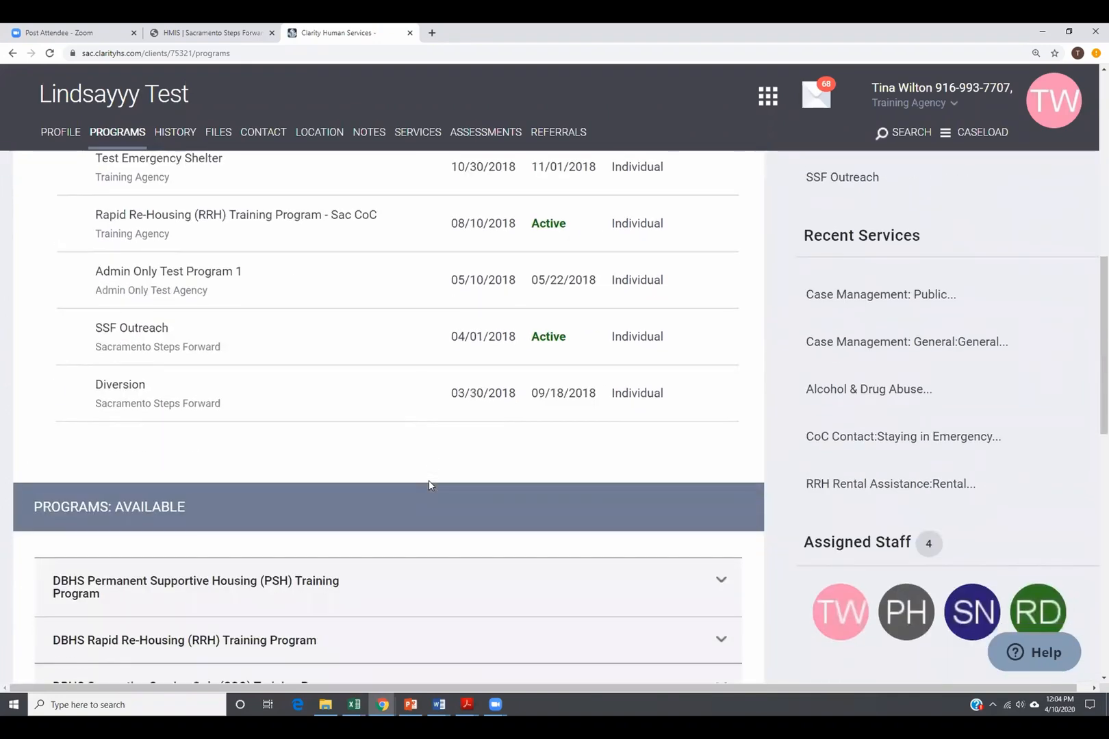
- Examine the full list of programs available for enrollment and return to the start of the program history
scroll(428, 483, "down", 2)
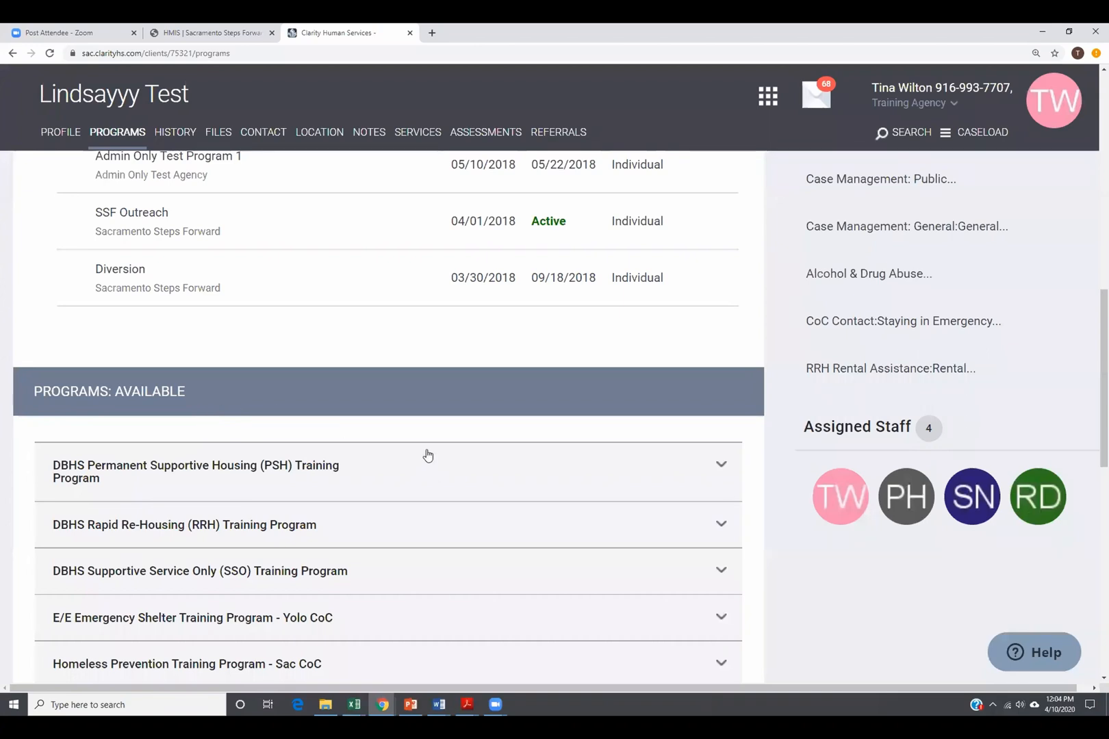
scroll(425, 453, "down", 2)
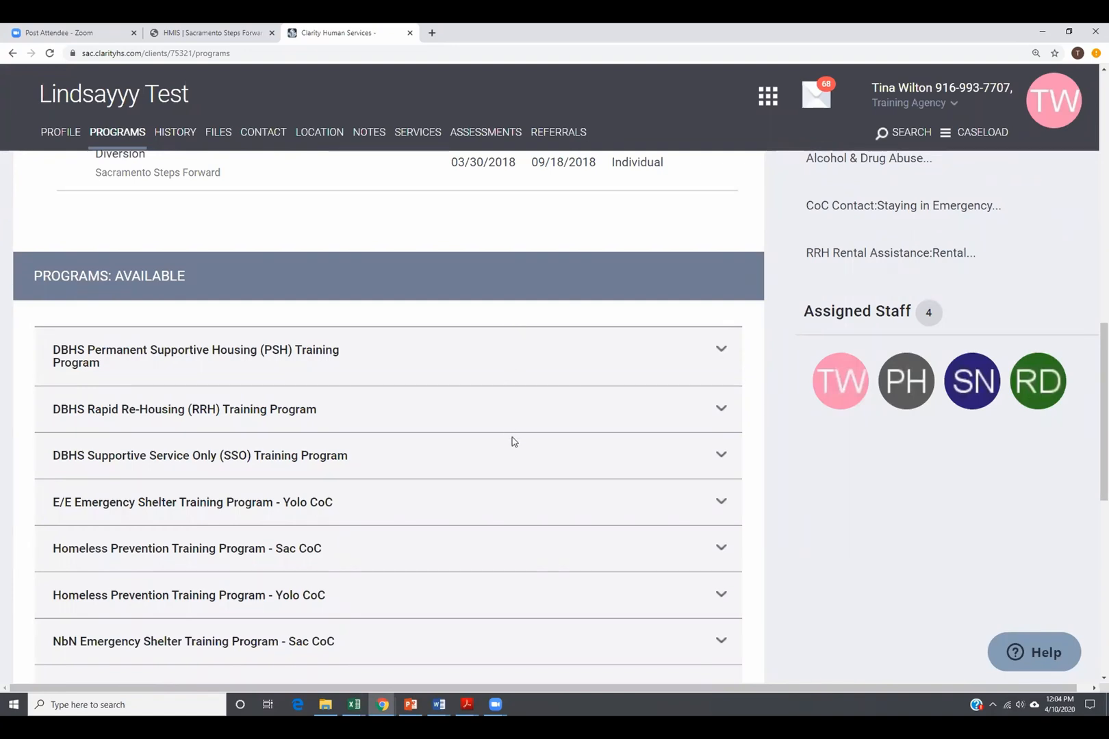
scroll(514, 442, "down", 3)
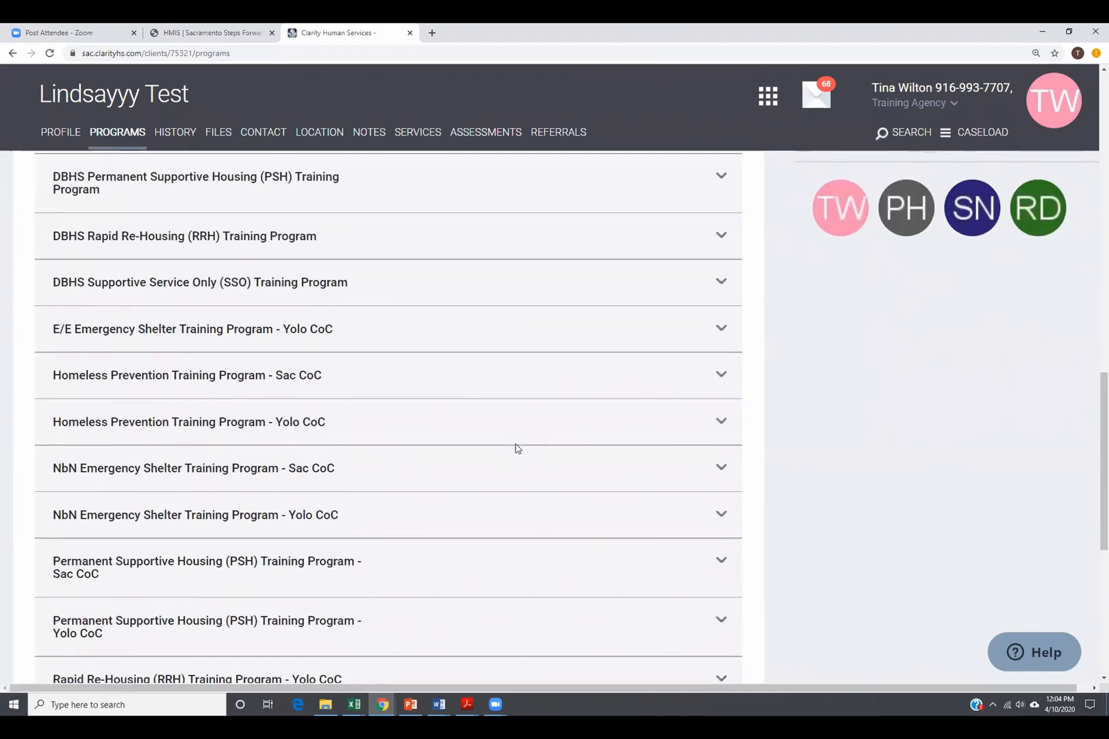
scroll(517, 448, "down", 2)
scroll(518, 450, "down", 3)
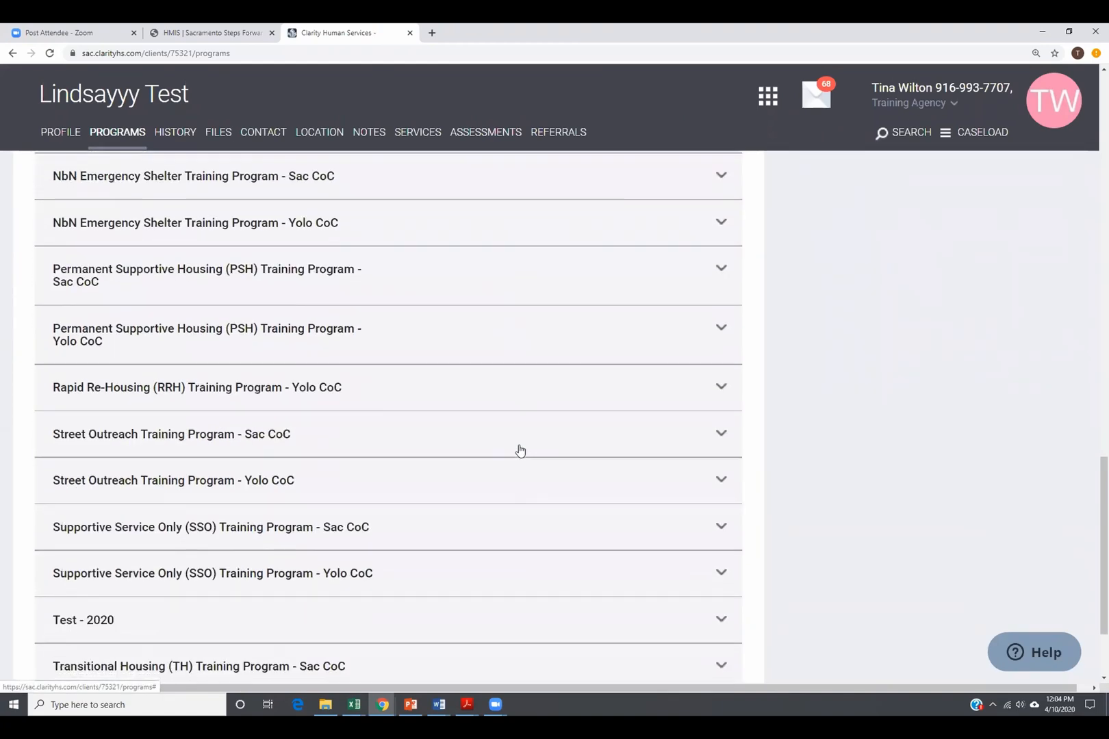
scroll(520, 451, "down", 2)
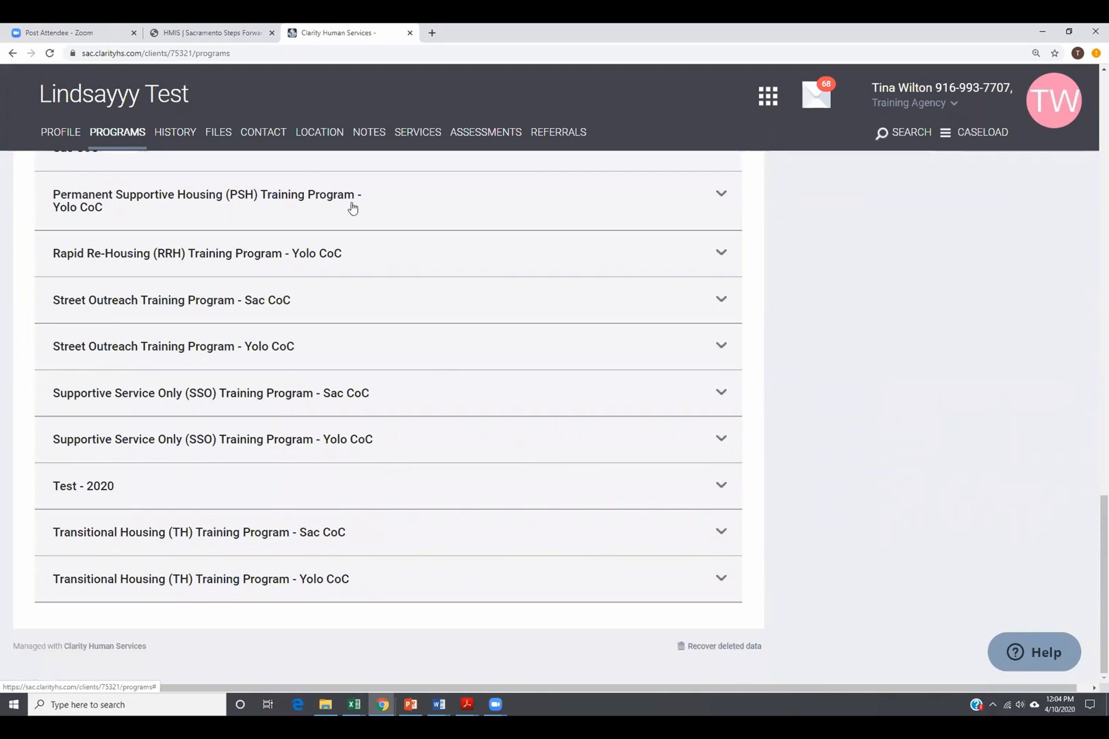
scroll(516, 553, "up", 1)
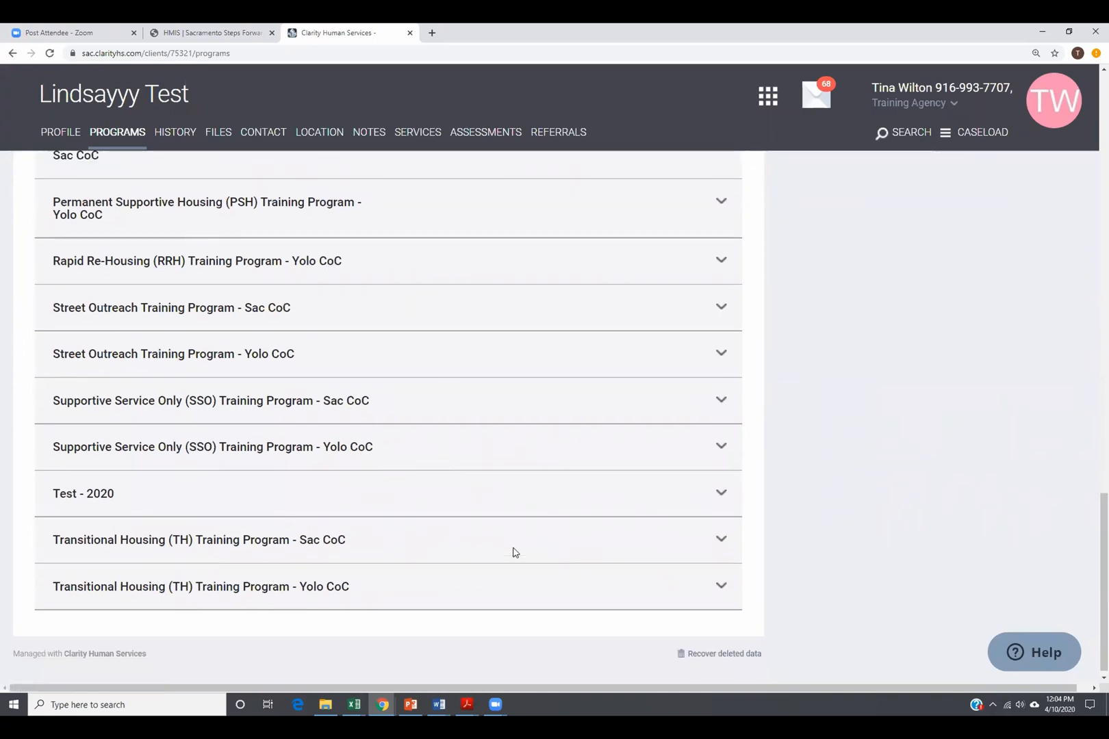
scroll(515, 553, "up", 5)
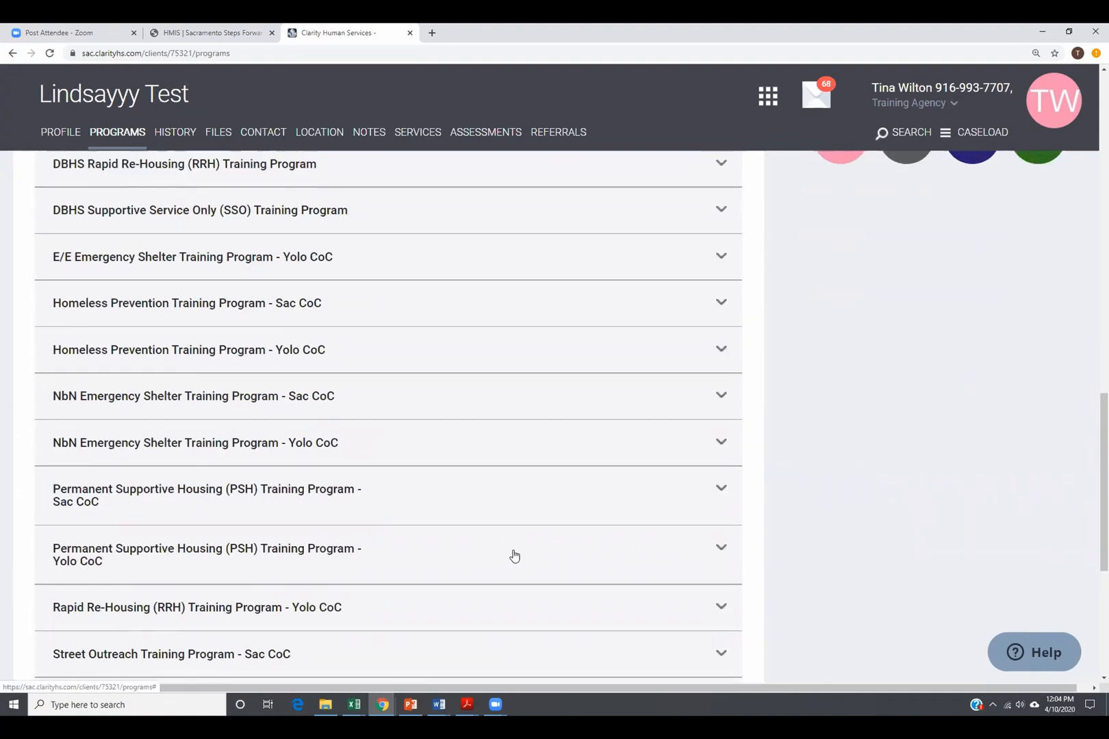
scroll(515, 556, "up", 3)
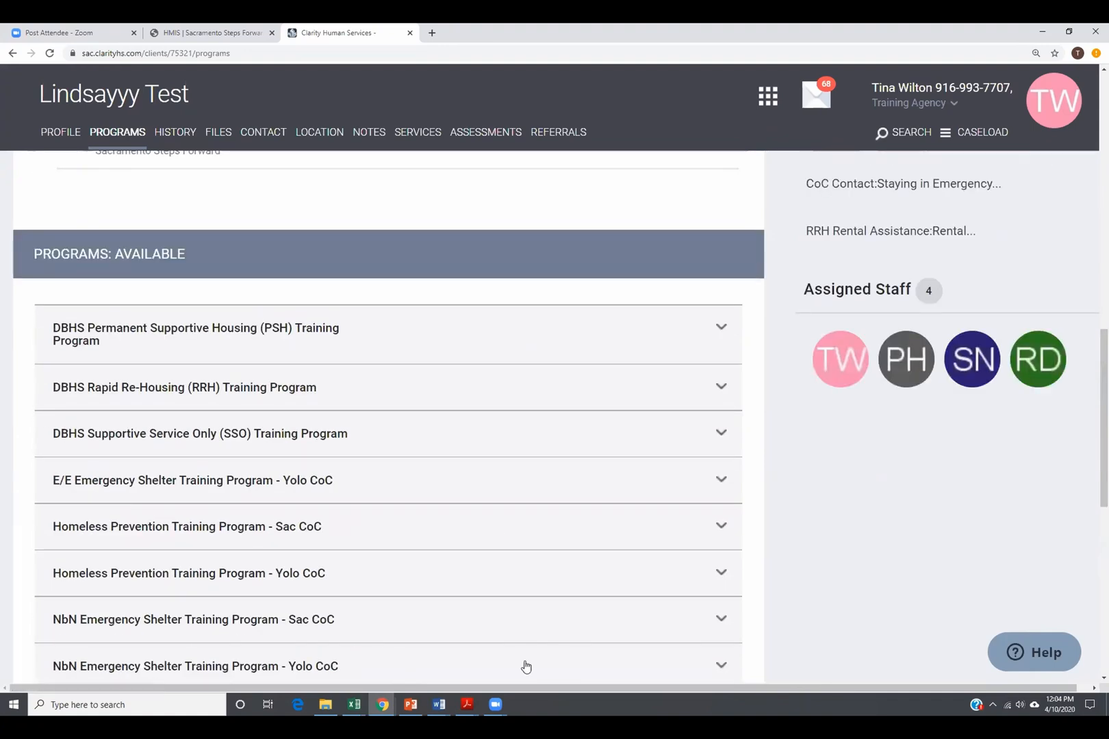
scroll(526, 666, "up", 3)
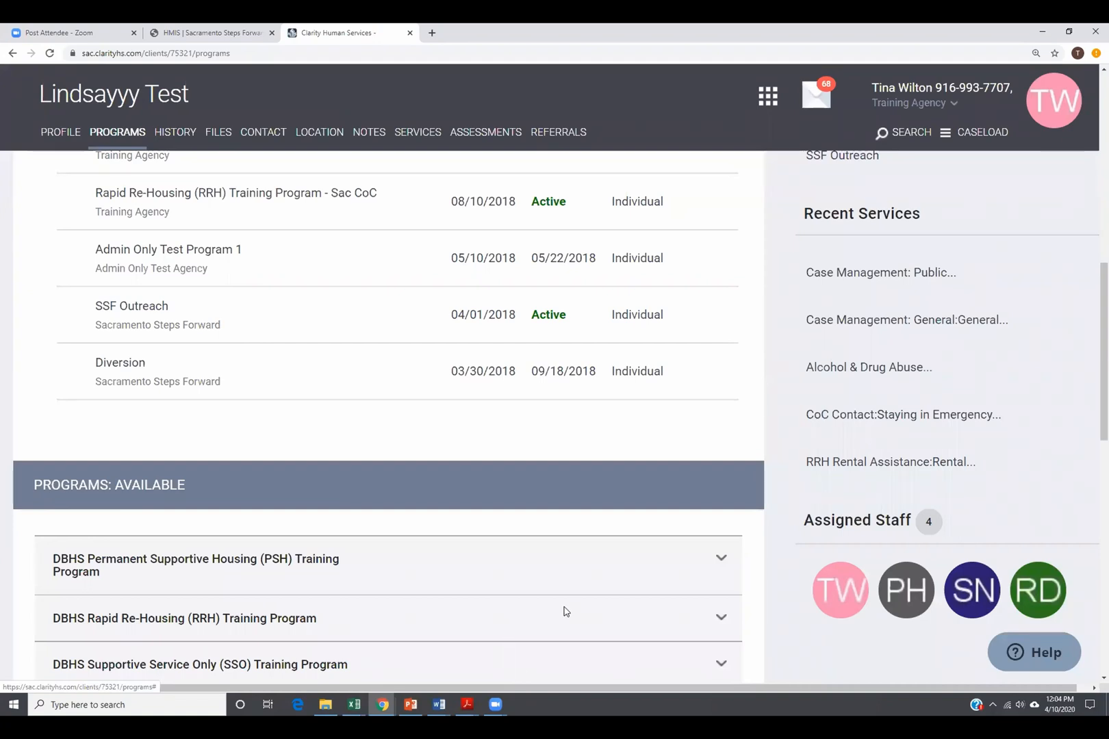
scroll(533, 541, "up", 2)
scroll(532, 553, "up", 2)
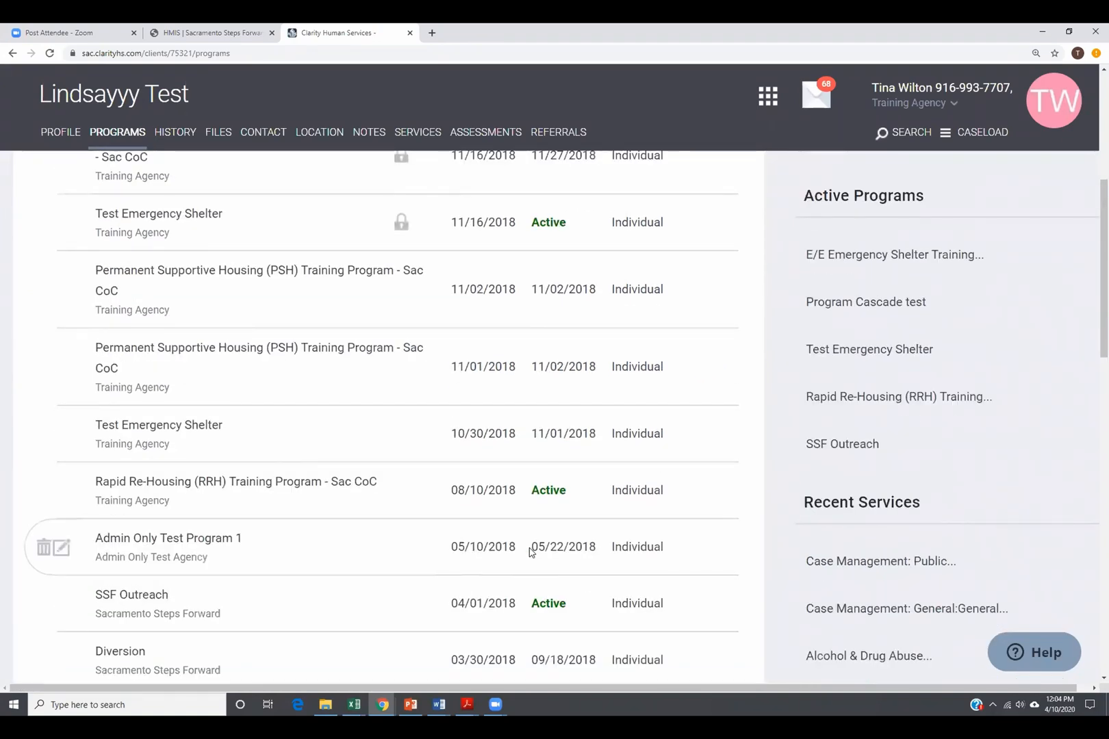
scroll(416, 425, "up", 4)
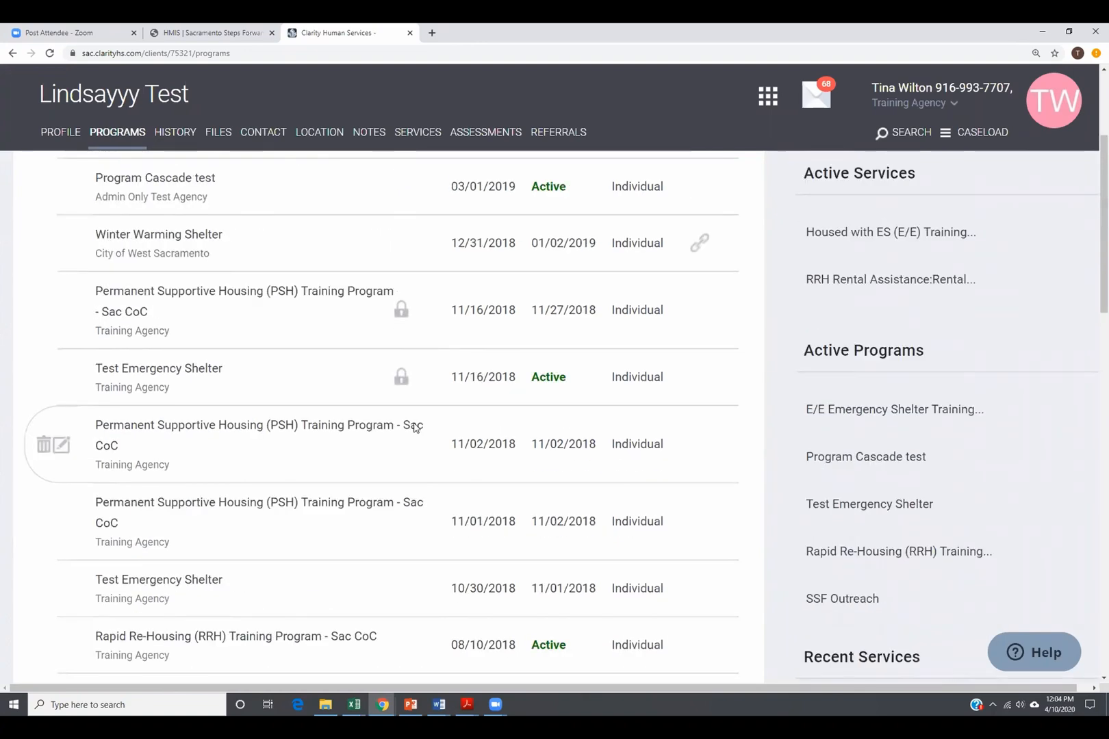
scroll(417, 424, "up", 1)
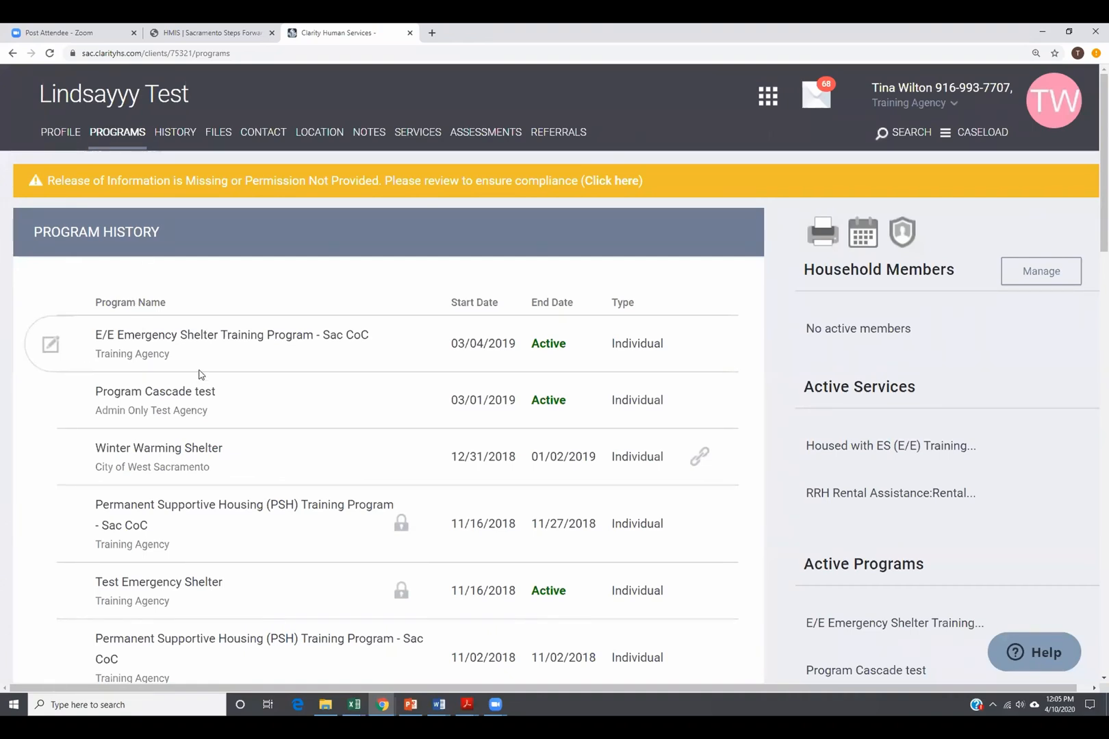
- Open the active E/E Emergency Shelter Training Program - Sac CoC enrollment and review its program service history and referrals
left_click(55, 353)
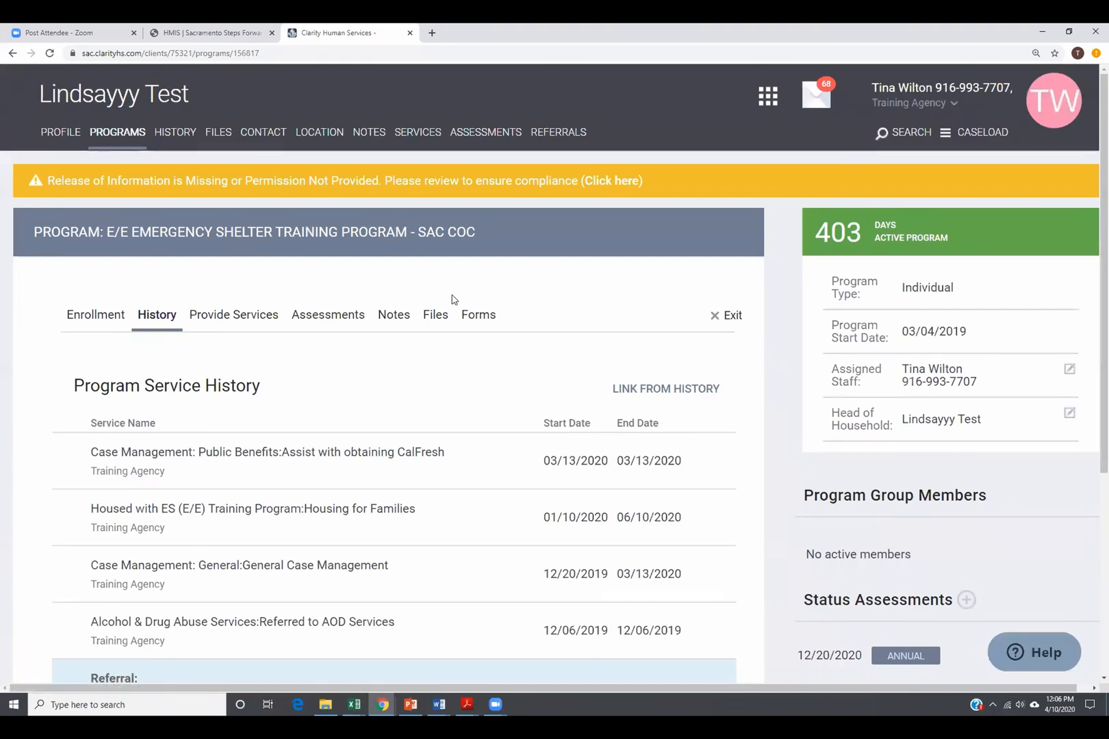
scroll(483, 292, "down", 2)
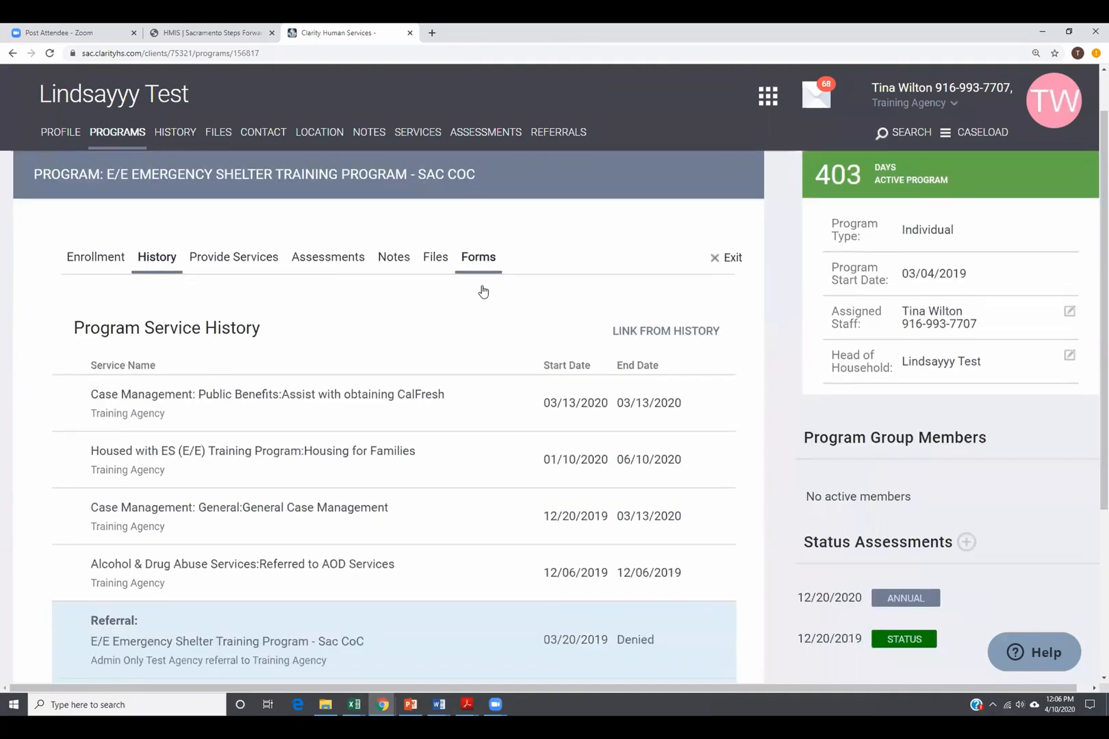
scroll(377, 284, "up", 1)
scroll(102, 376, "down", 1)
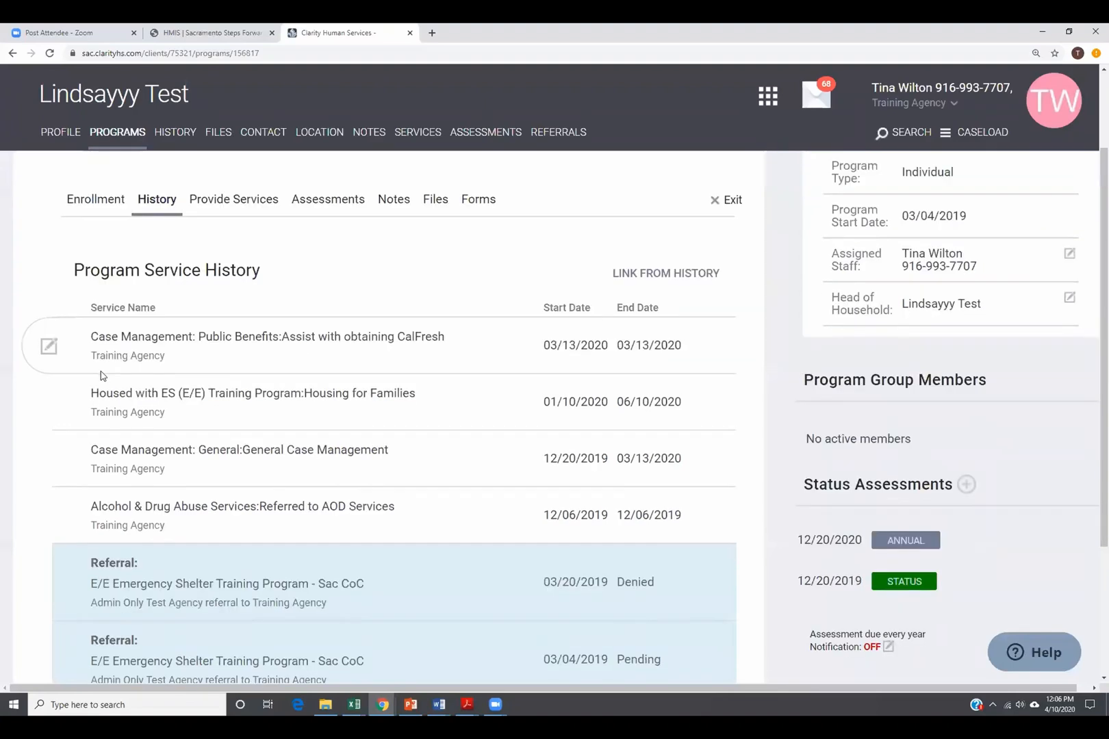
scroll(322, 378, "down", 2)
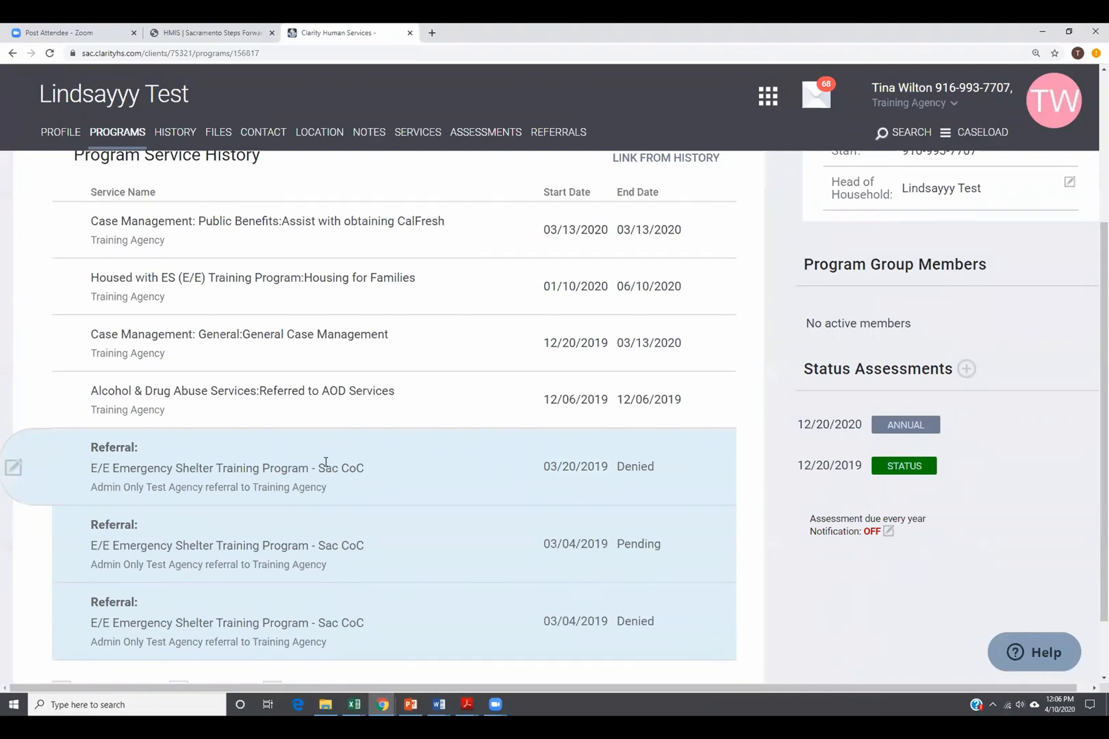
scroll(326, 463, "up", 3)
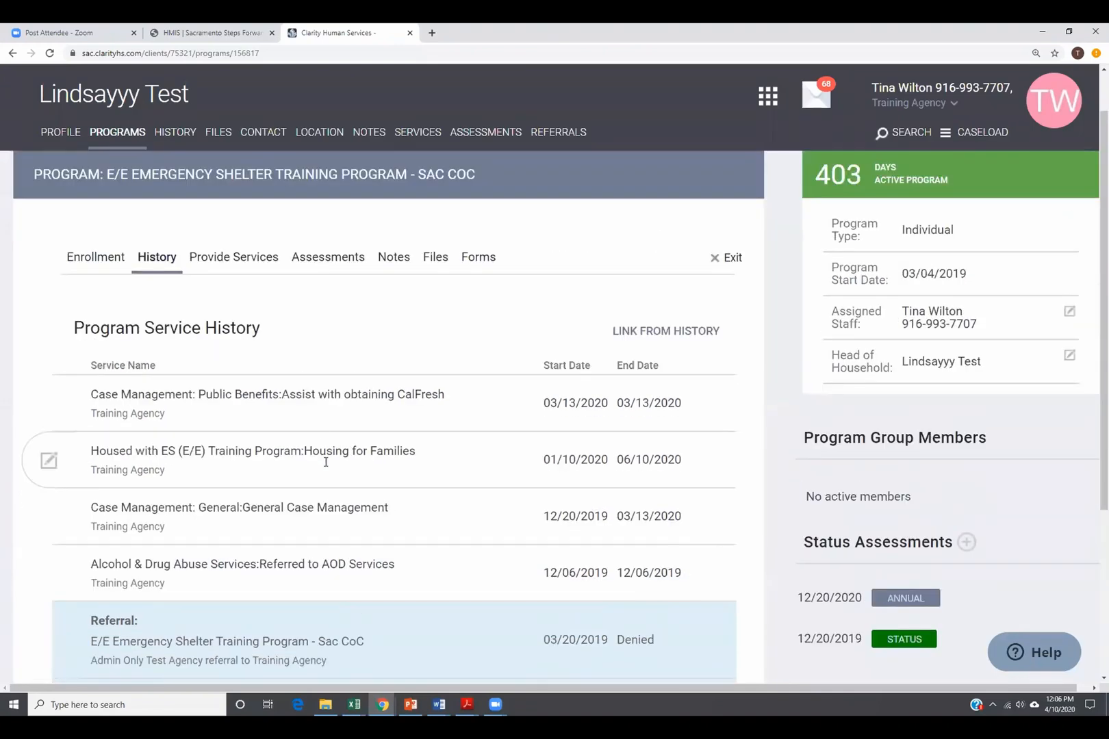
- Open the program's enrollment record and review its start date, living situation, and disabling conditions entries
left_click(94, 265)
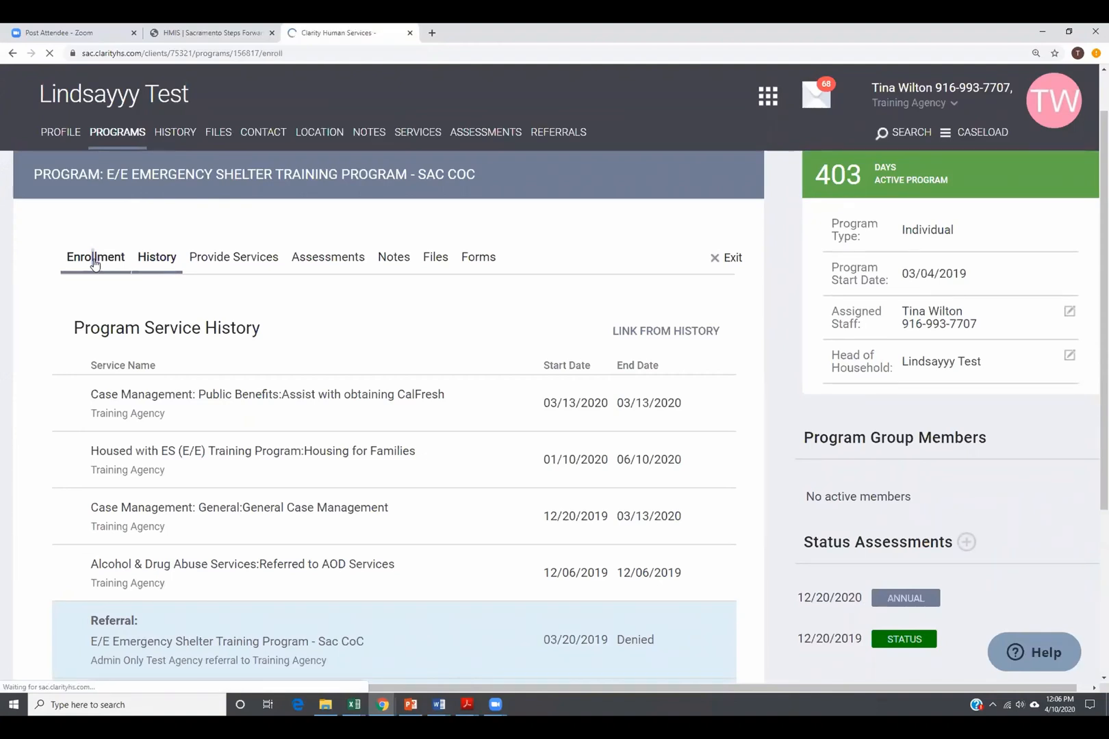
scroll(481, 429, "down", 4)
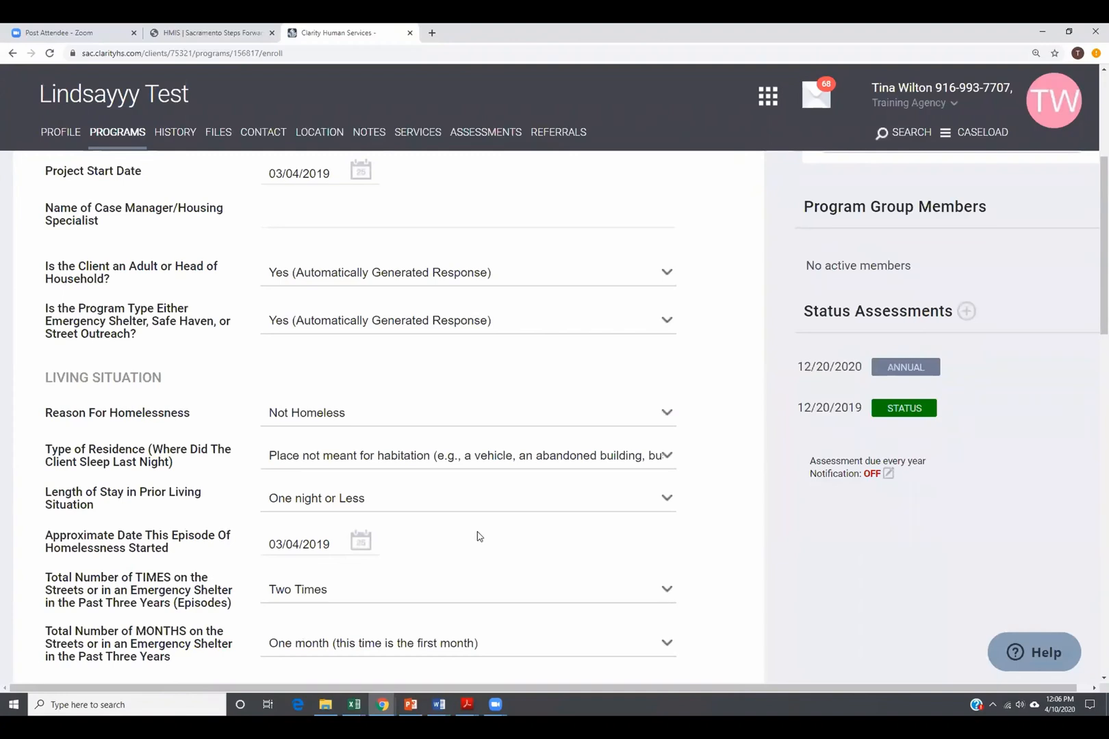
scroll(478, 533, "down", 5)
scroll(471, 525, "down", 7)
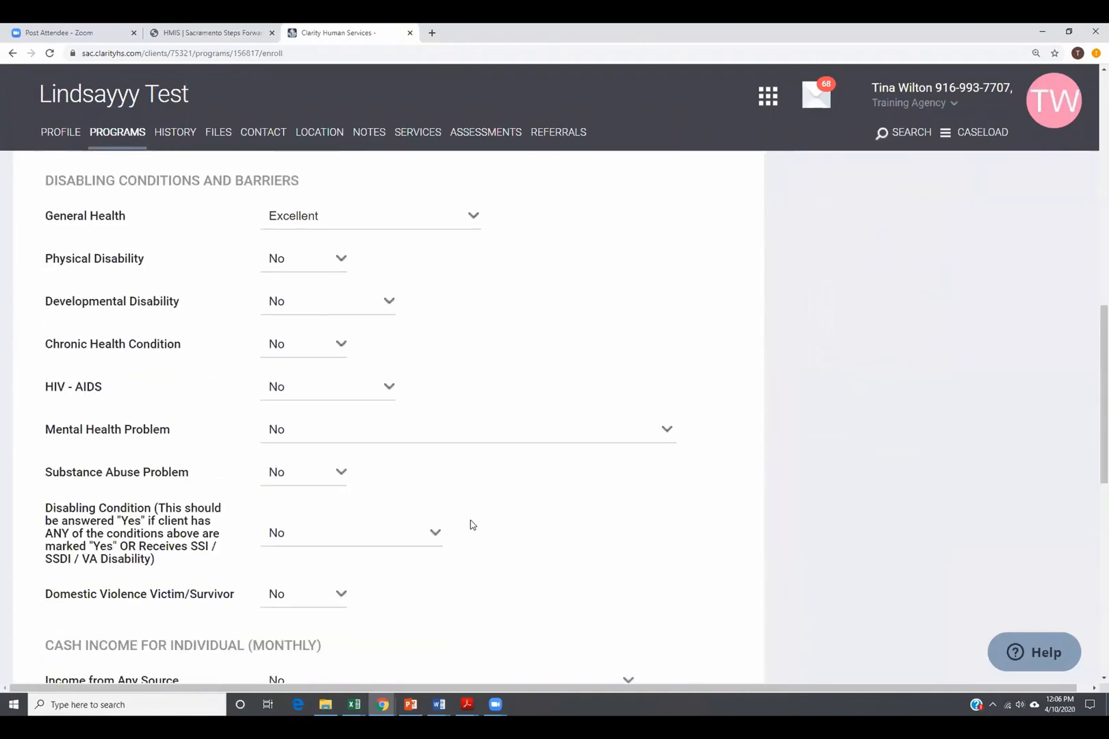
scroll(463, 548, "up", 17)
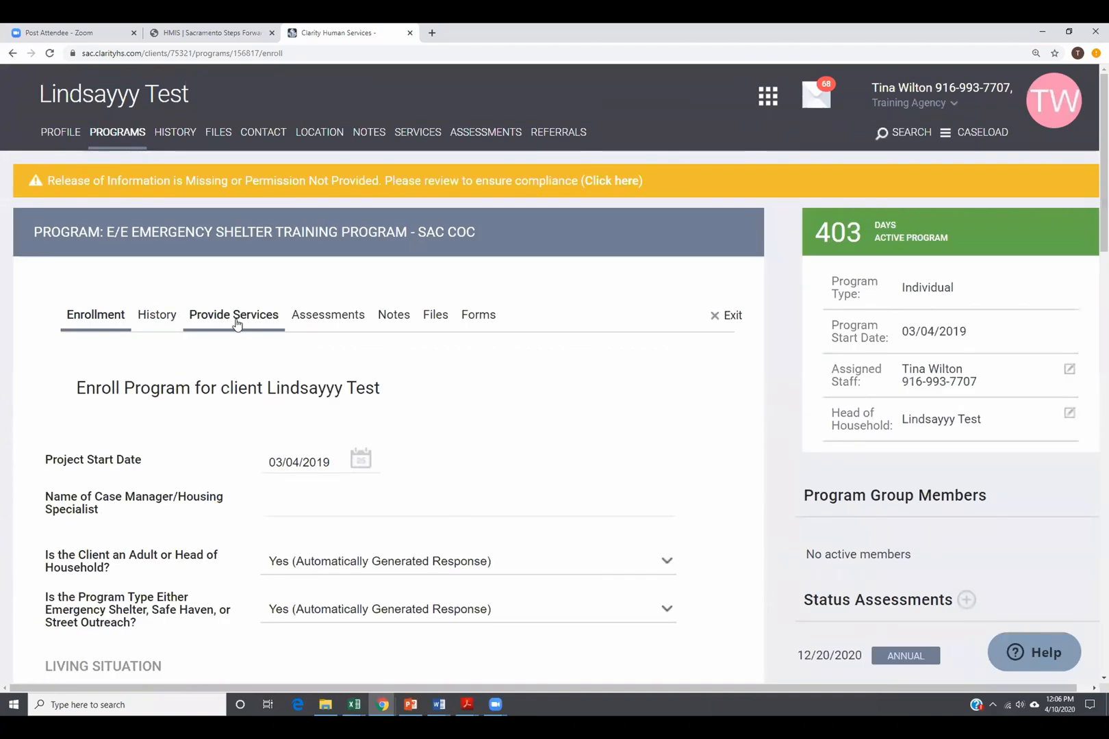
- Return to the program service history and review the listed services, their dates, and the referrals
left_click(155, 321)
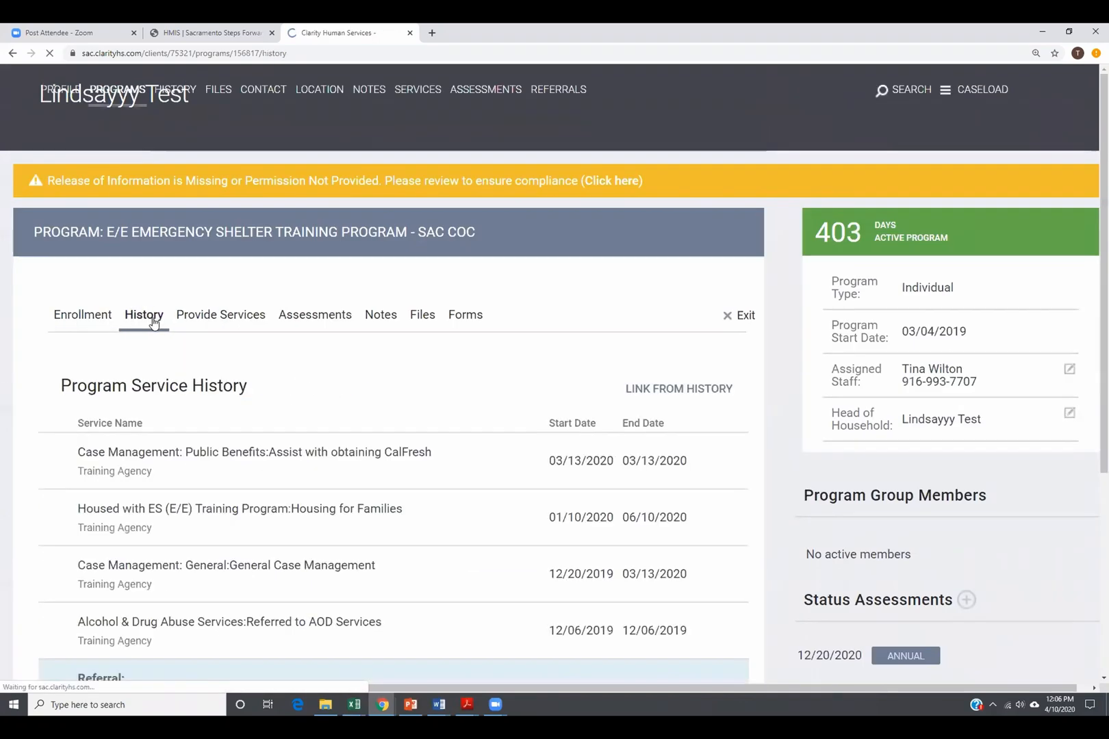
scroll(315, 466, "down", 3)
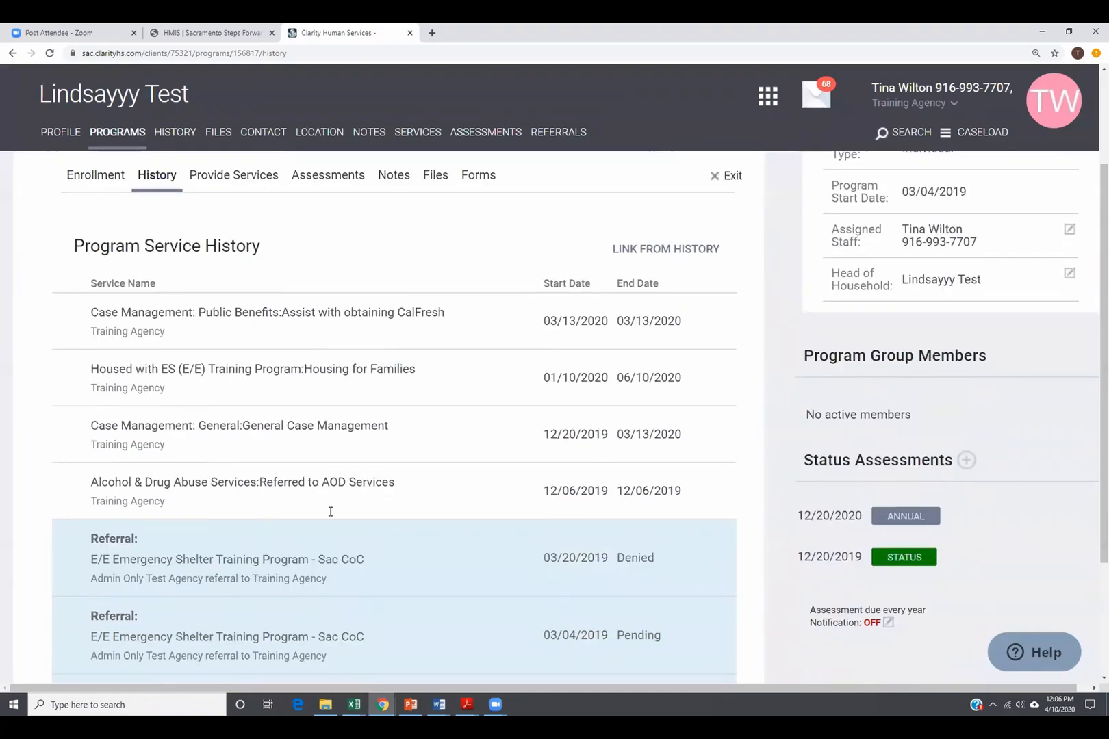
scroll(288, 438, "up", 3)
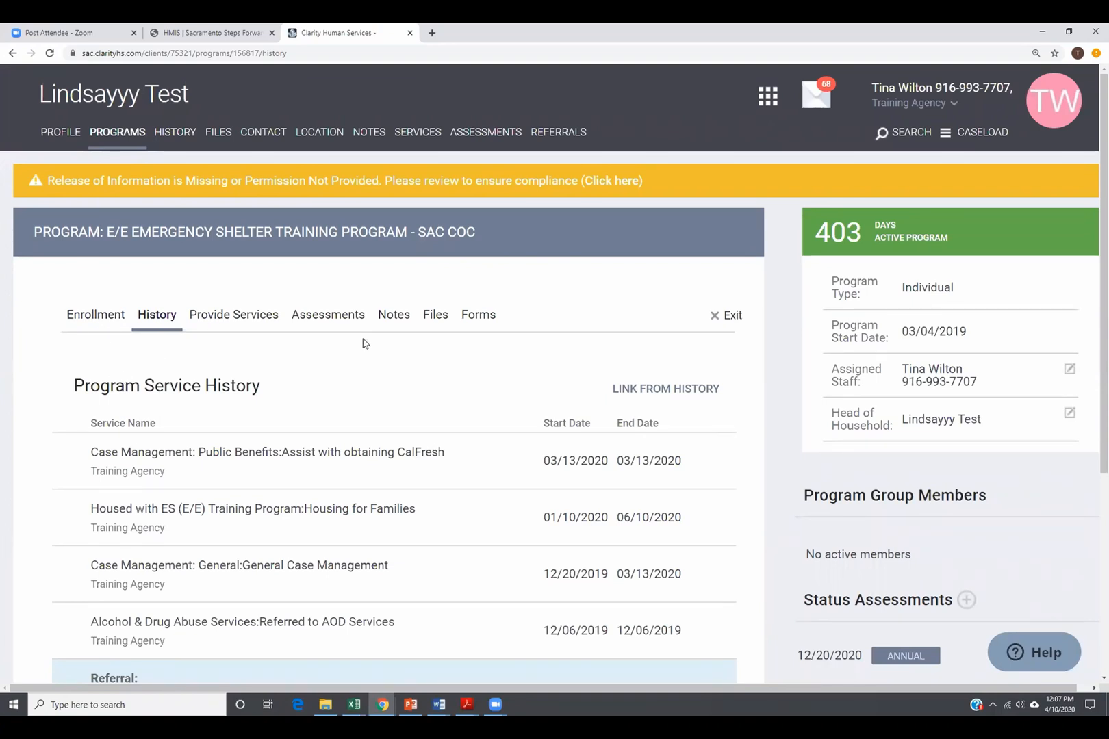
- Display the services that can be provided within this program and review the full list of categories
left_click(246, 322)
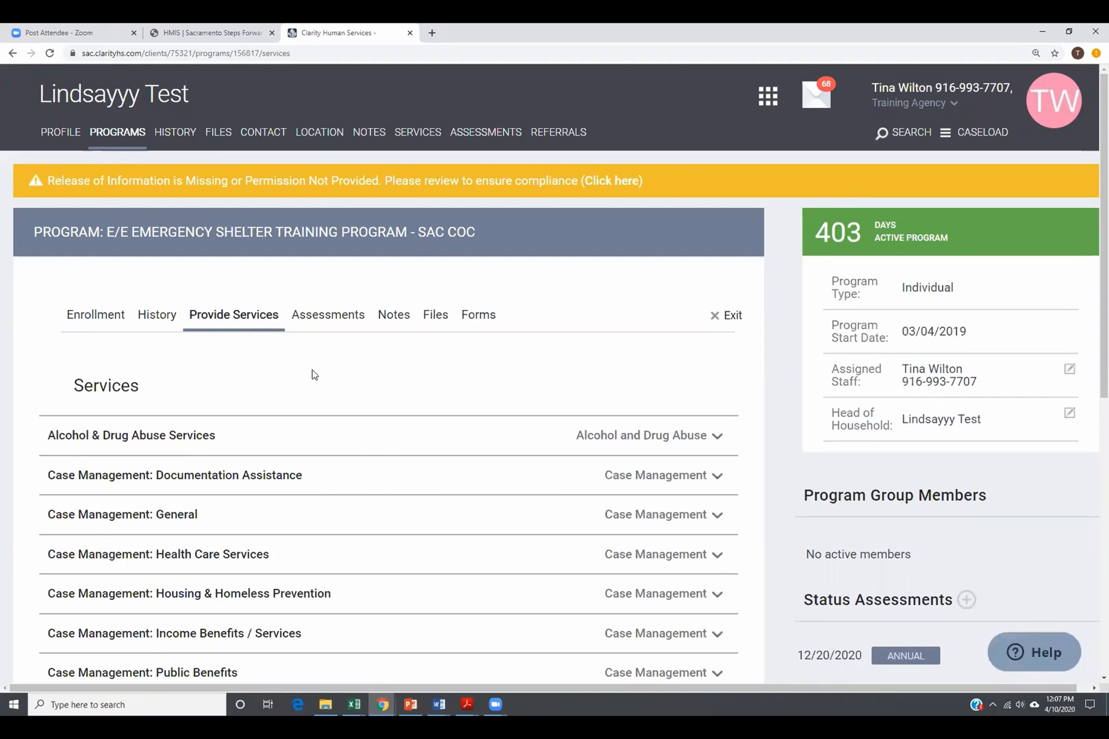
scroll(312, 376, "down", 5)
scroll(322, 380, "down", 2)
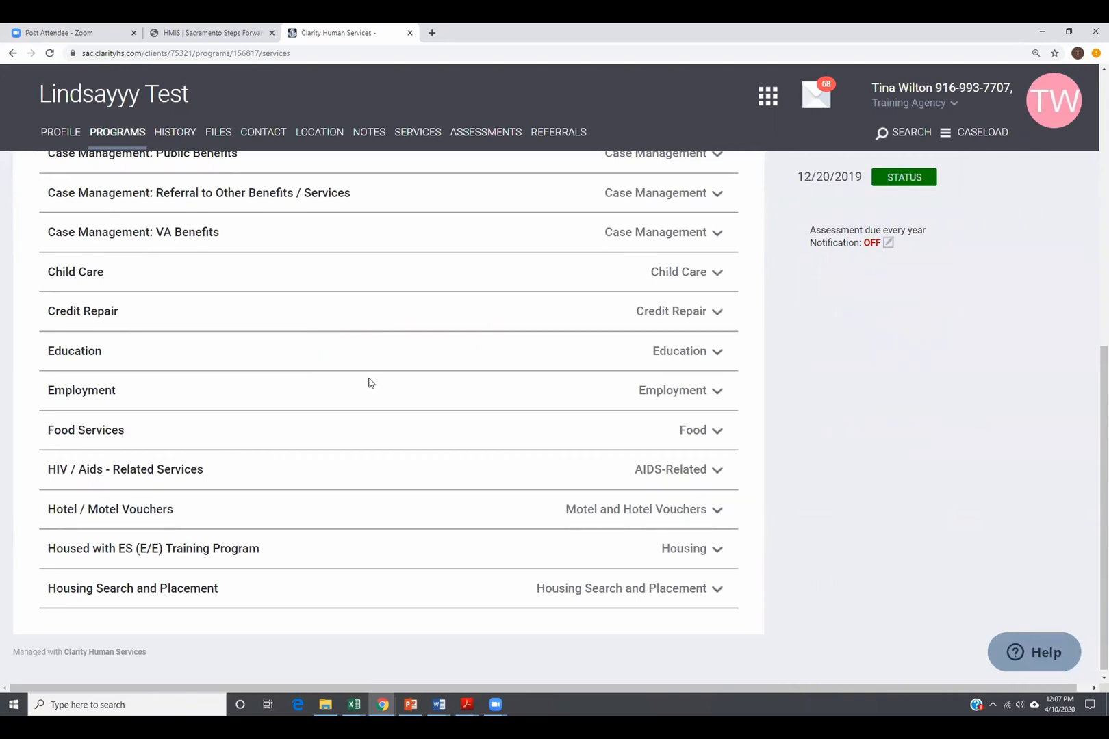
scroll(370, 387, "up", 7)
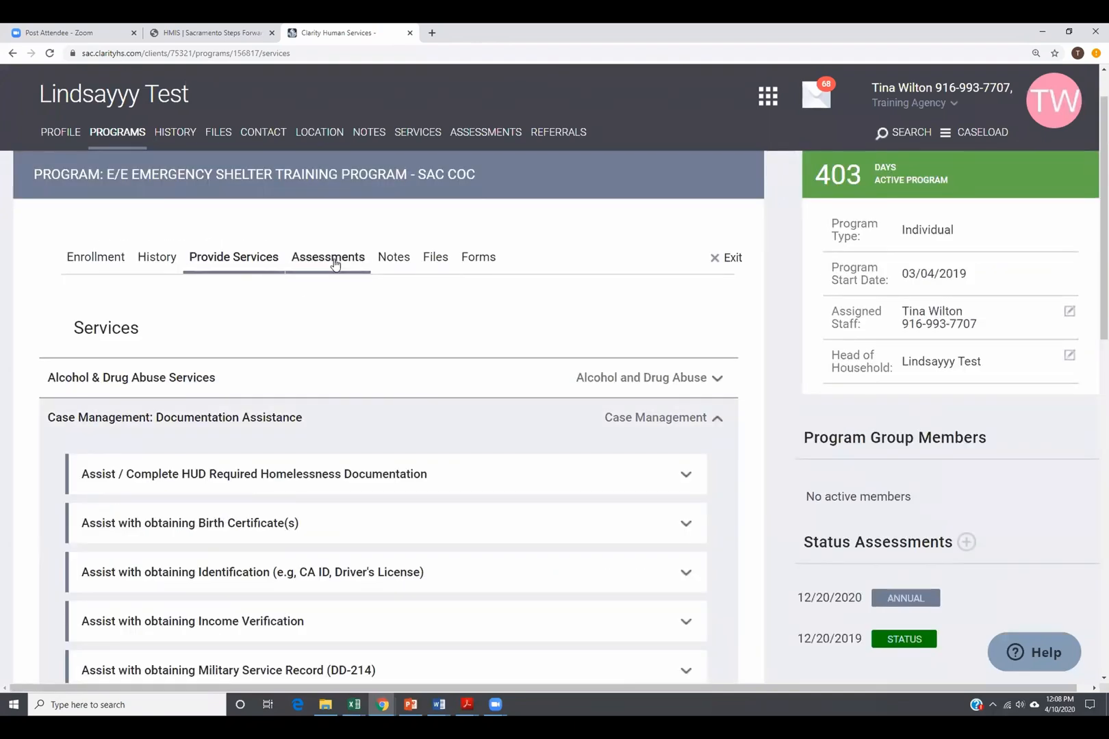
- Review the program's available assessments and assessment history, and view the client program notes
left_click(335, 262)
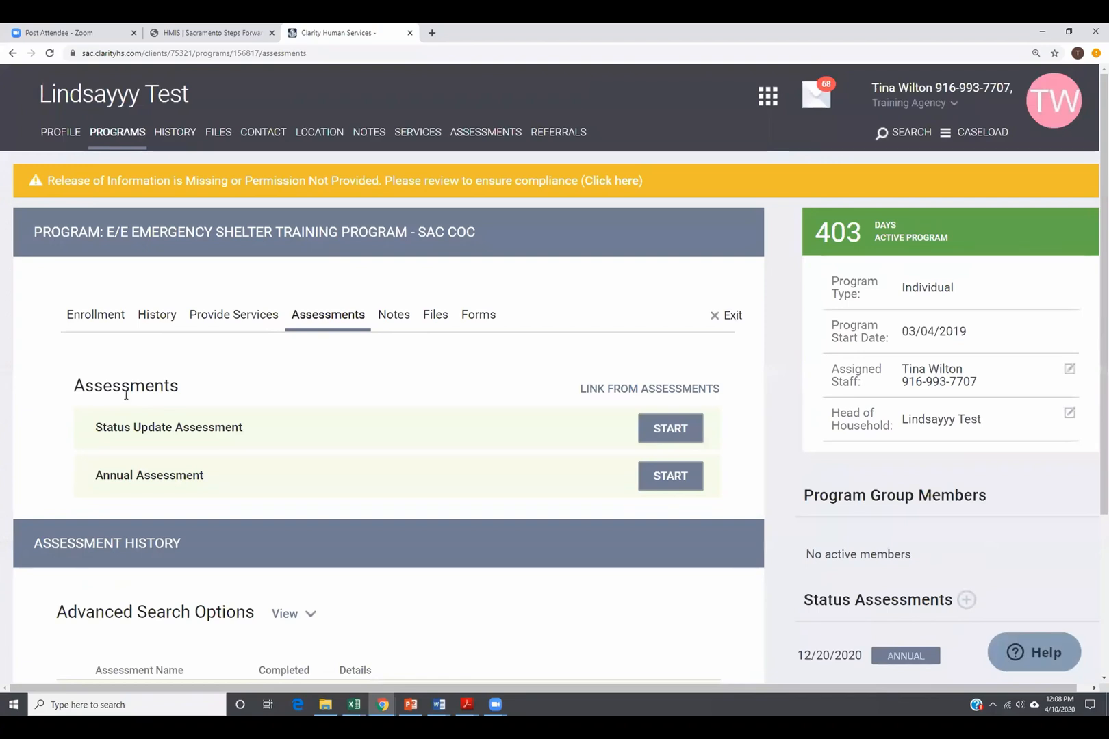
scroll(408, 407, "down", 2)
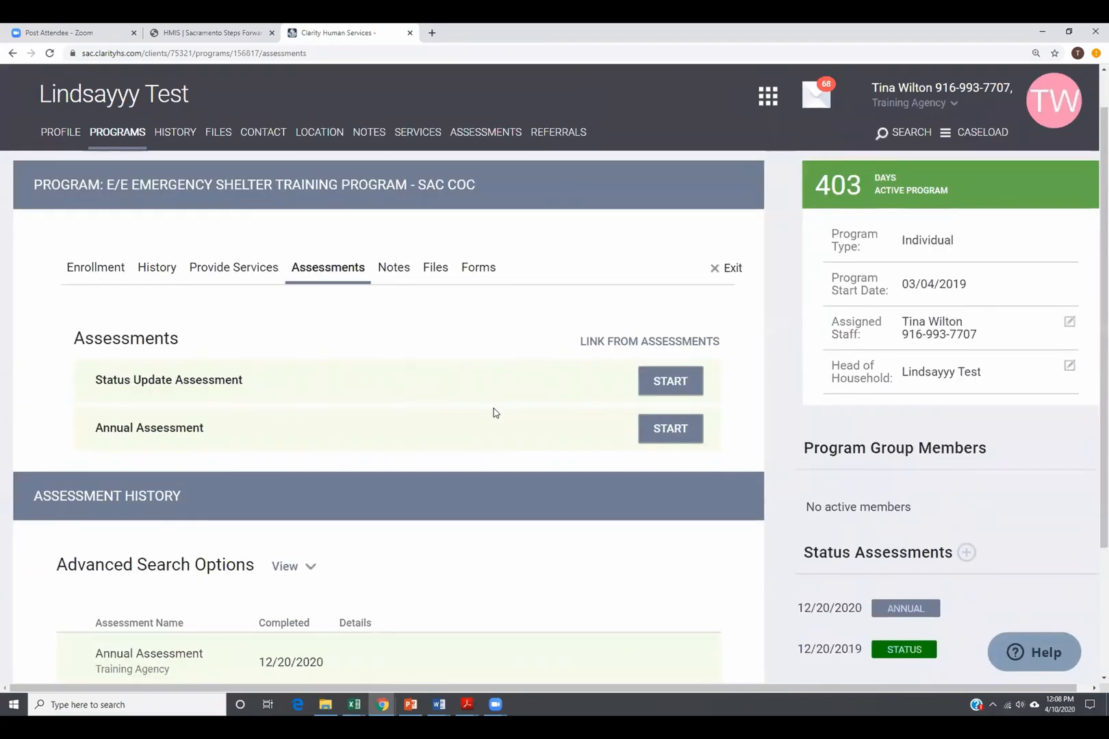
scroll(528, 488, "down", 2)
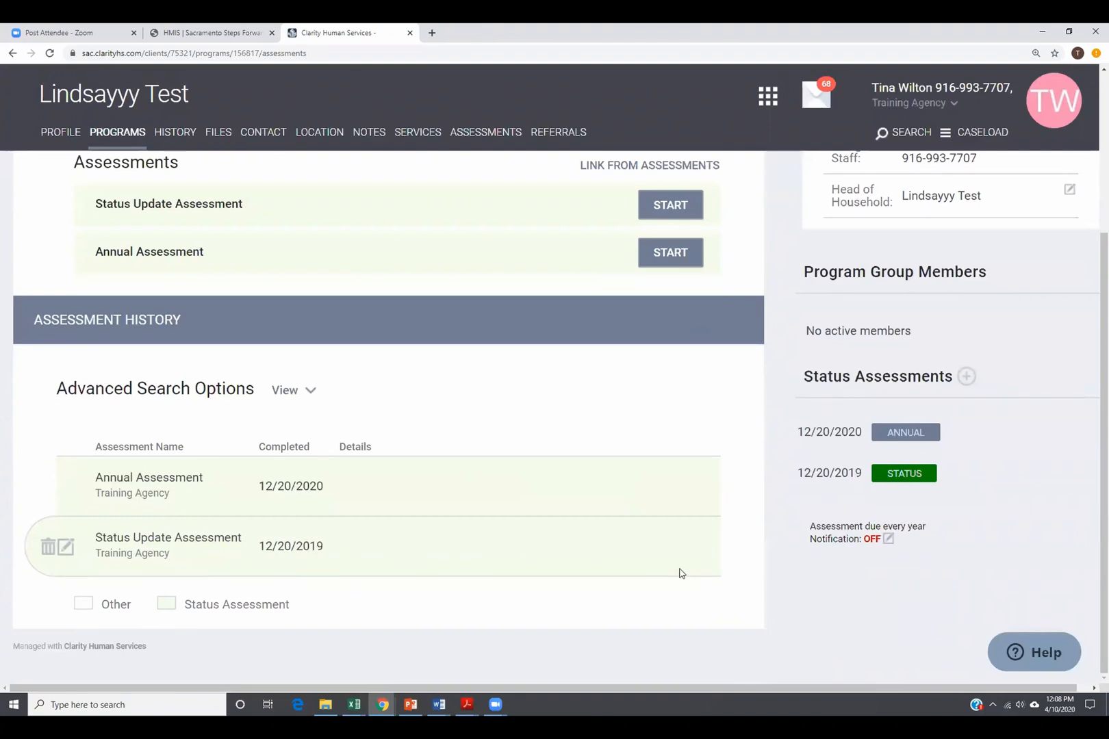
scroll(552, 554, "up", 2)
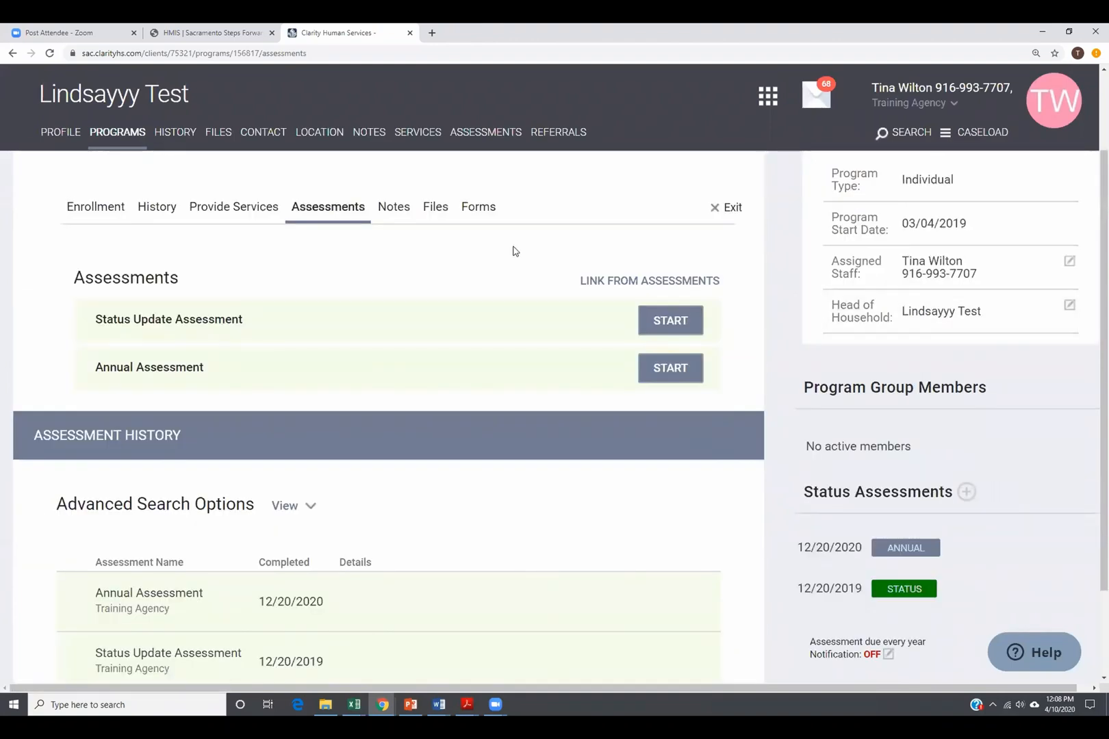
left_click(394, 210)
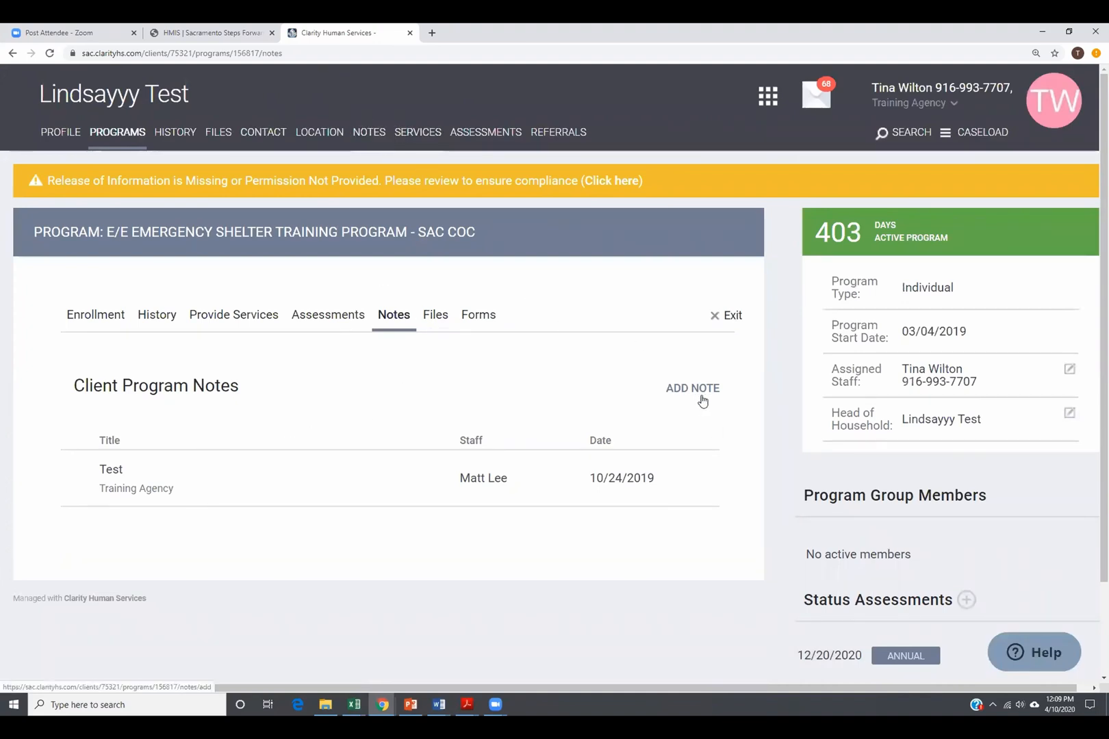
- Link the client's existing files "Another test" and "I am a bad test form" to the program's files
left_click(438, 319)
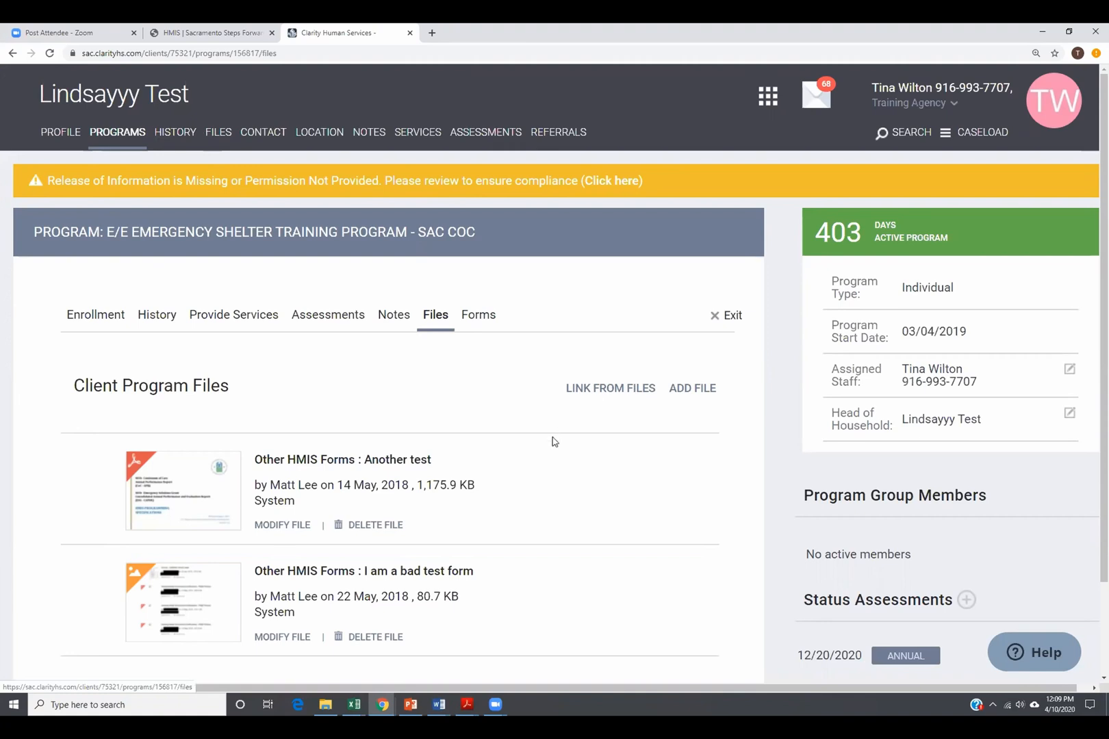
left_click(578, 389)
left_click_drag(433, 122, 435, 247)
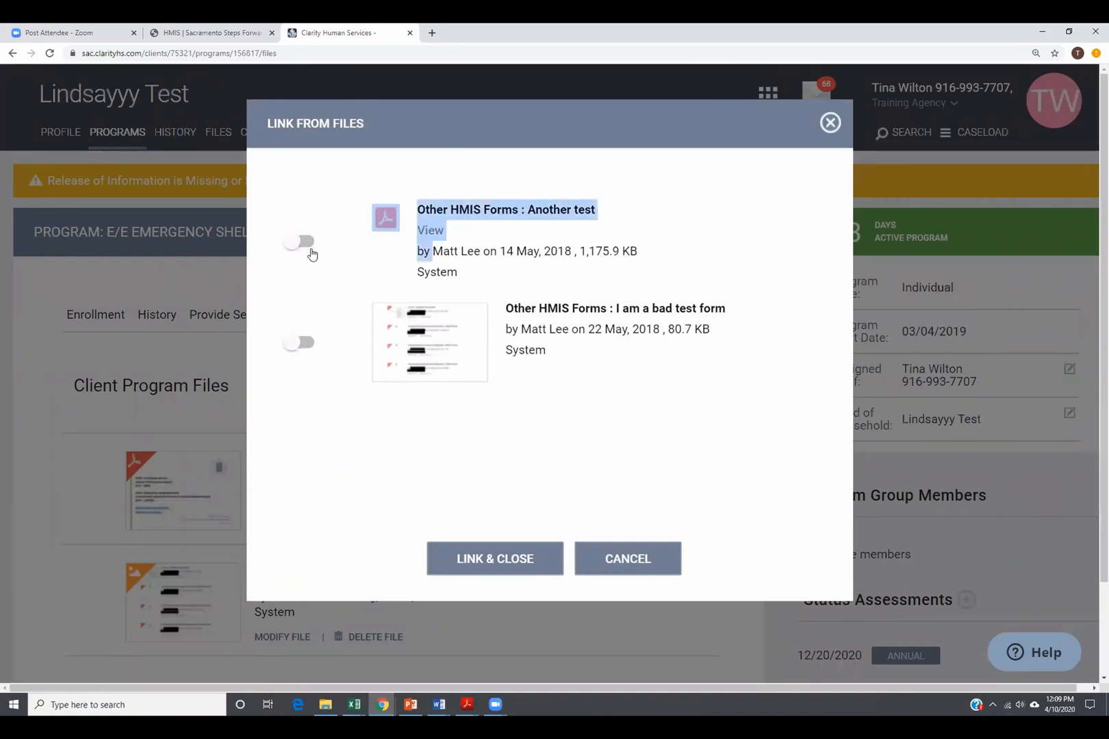
left_click(294, 243)
left_click(301, 344)
left_click(517, 567)
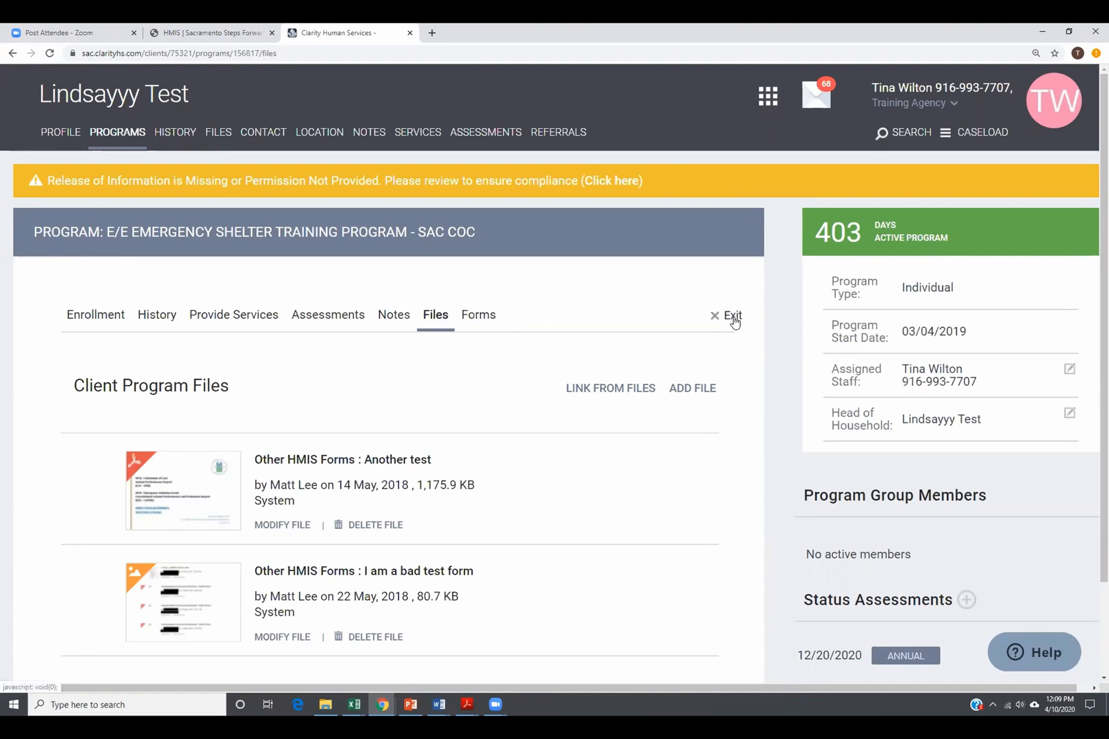
- Open the program exit form and review its exit date, destination, reason for leaving, and disabling conditions fields
left_click(732, 317)
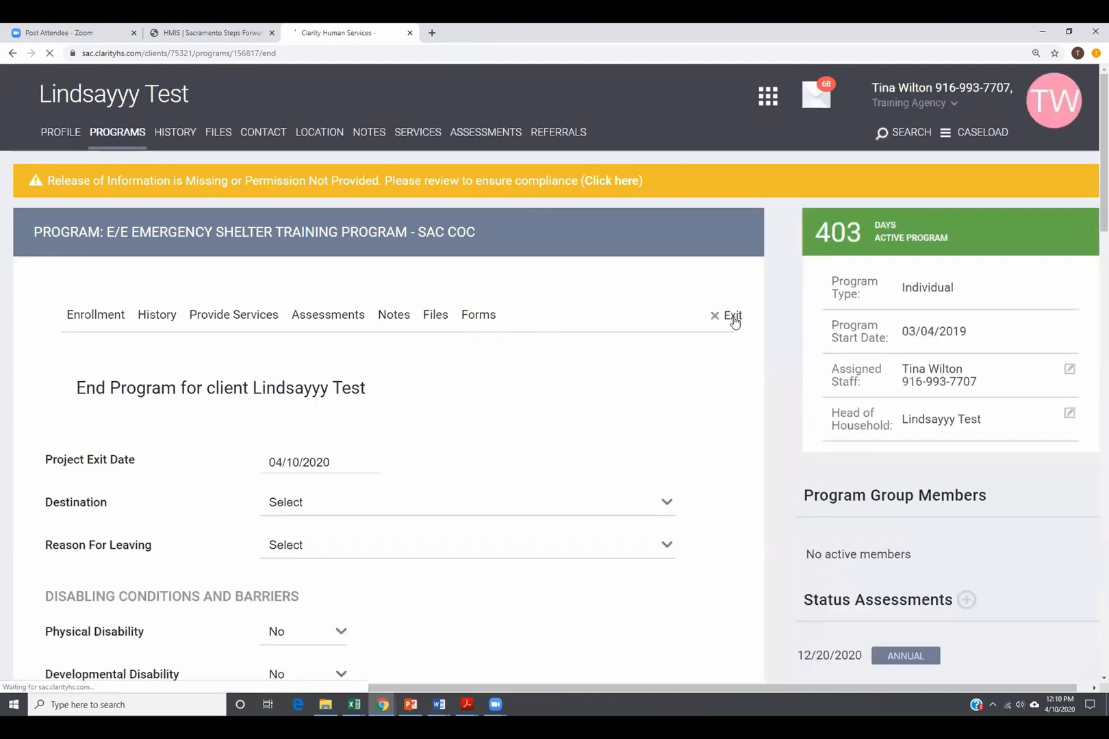
scroll(639, 404, "down", 3)
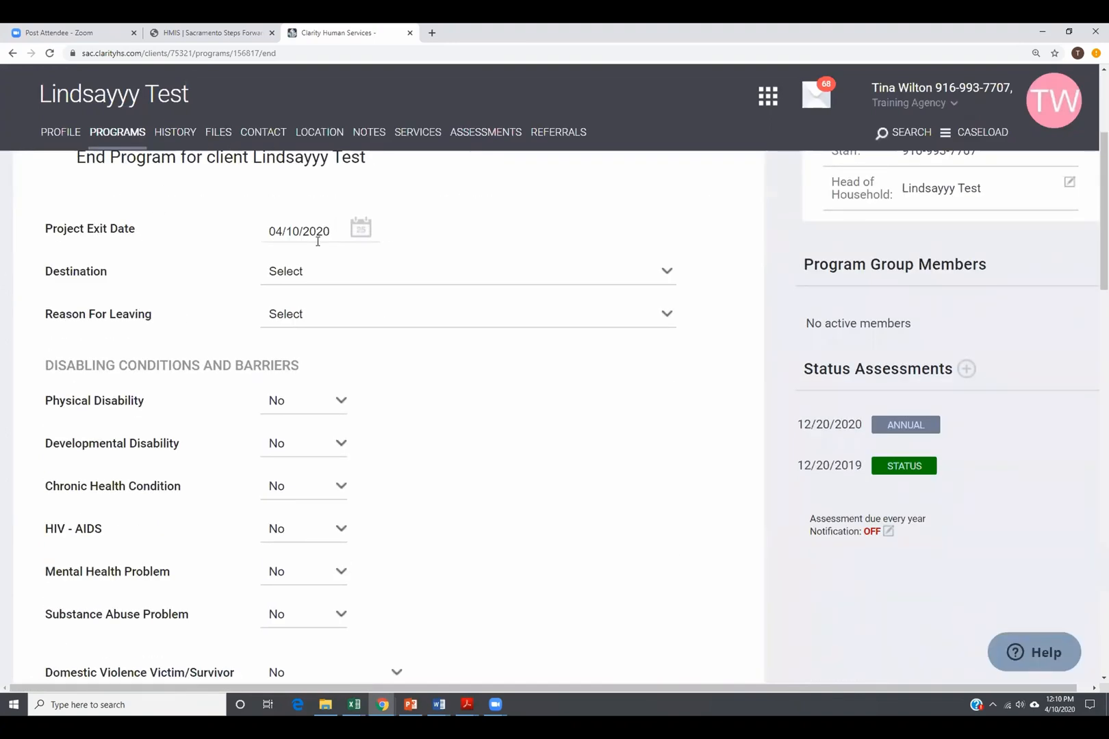
scroll(318, 241, "up", 3)
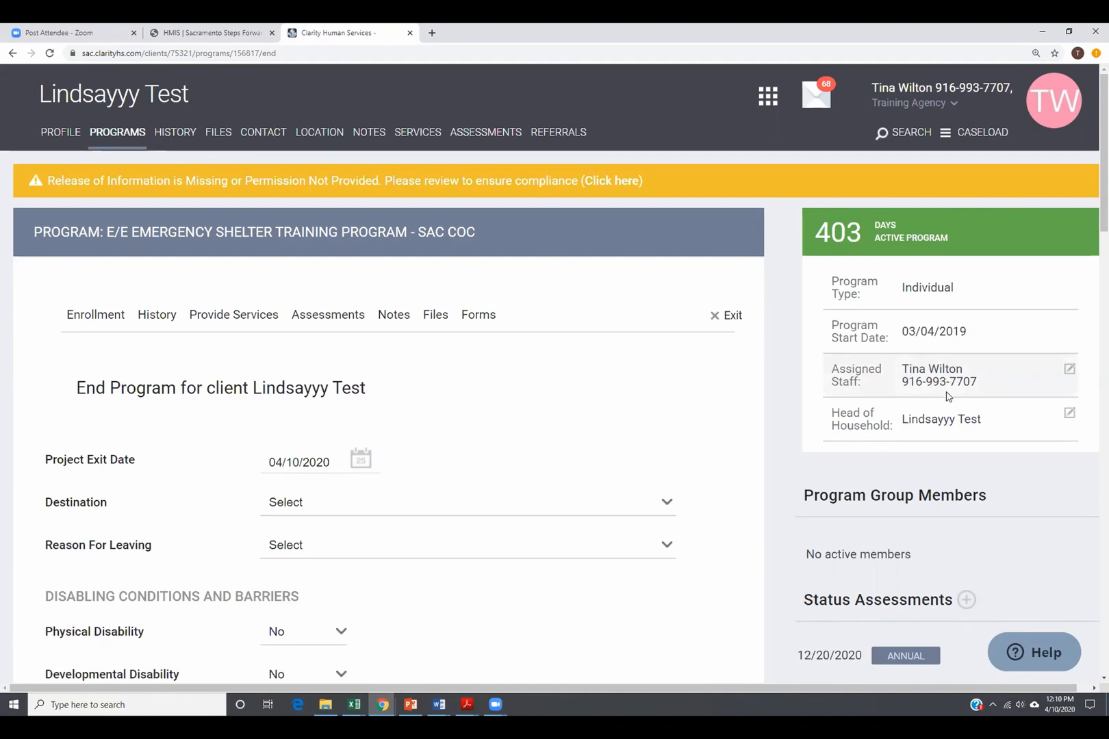
- Check the assignable staff, make the program private under the same assigned staff member, save the changes, and reload the page
left_click(1070, 372)
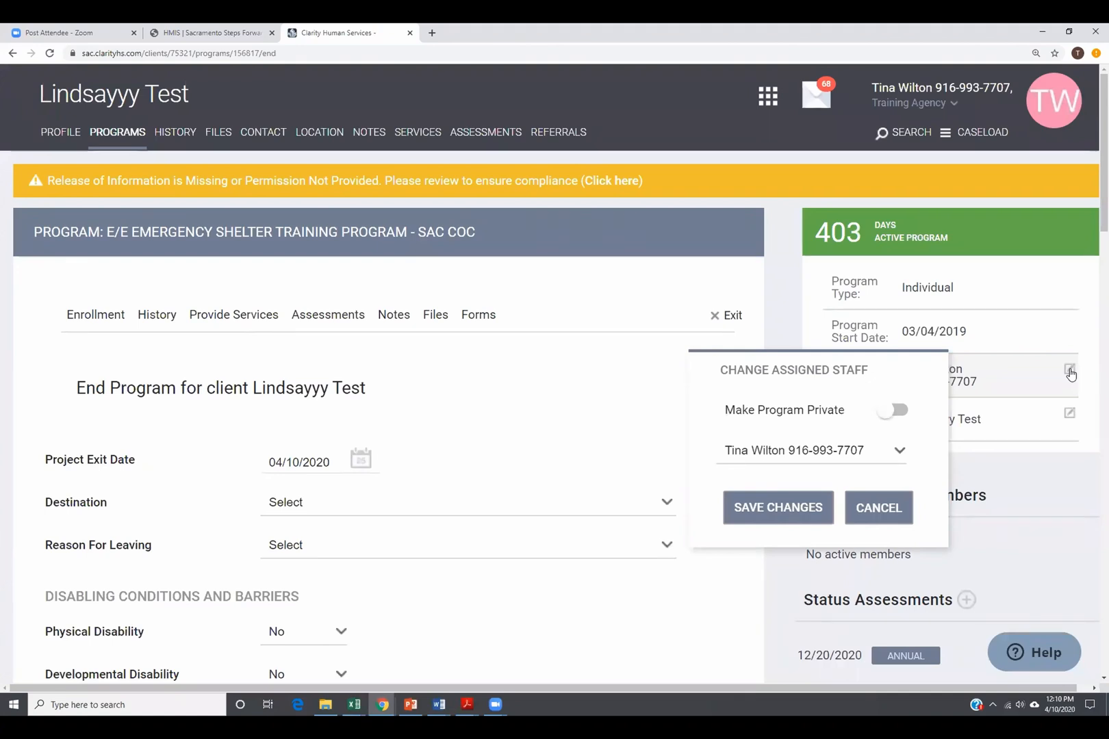
left_click(900, 451)
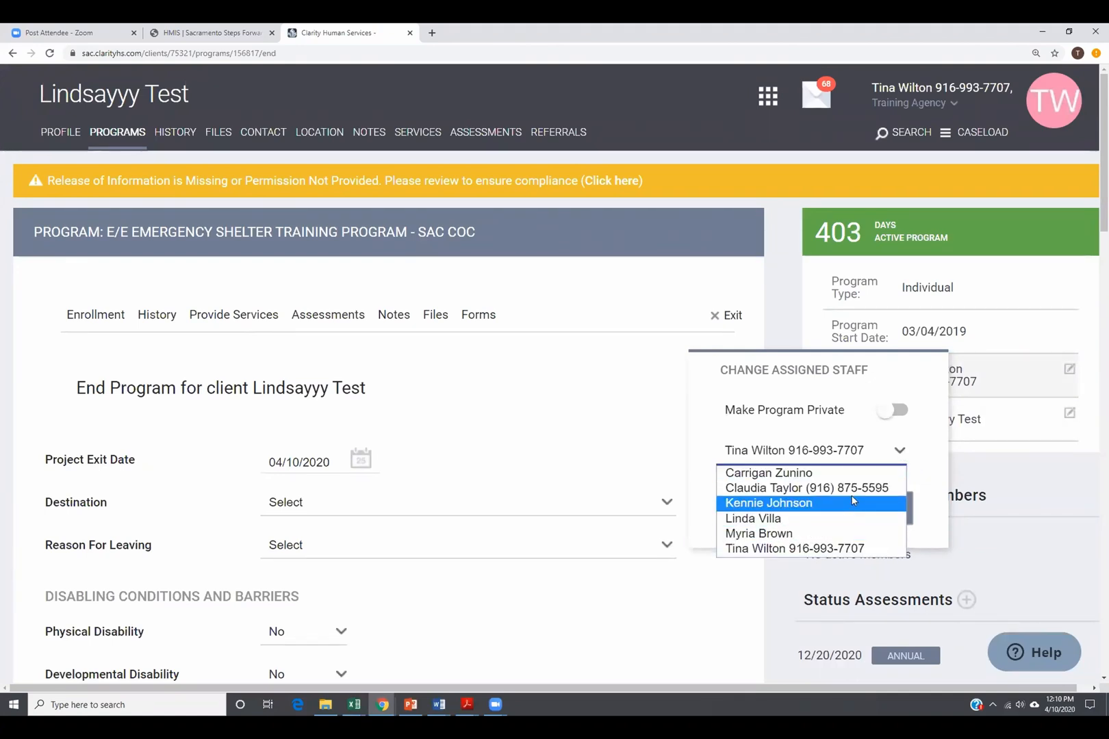
left_click(921, 426)
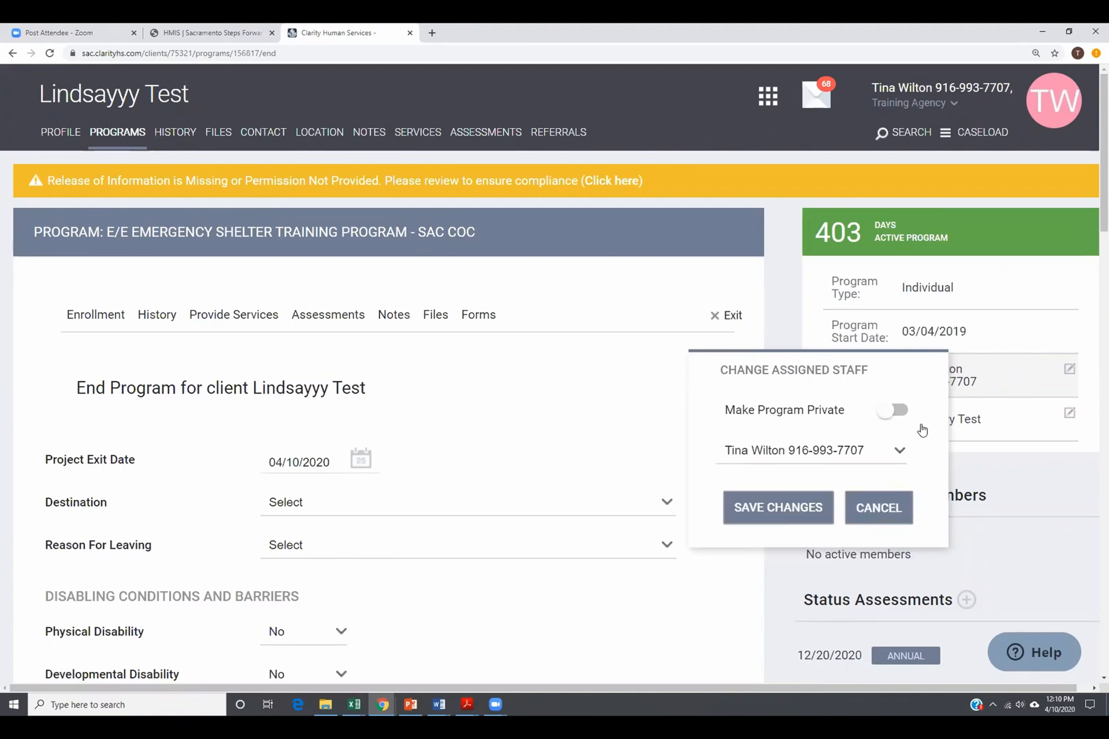
left_click(893, 421)
left_click(893, 413)
left_click(809, 506)
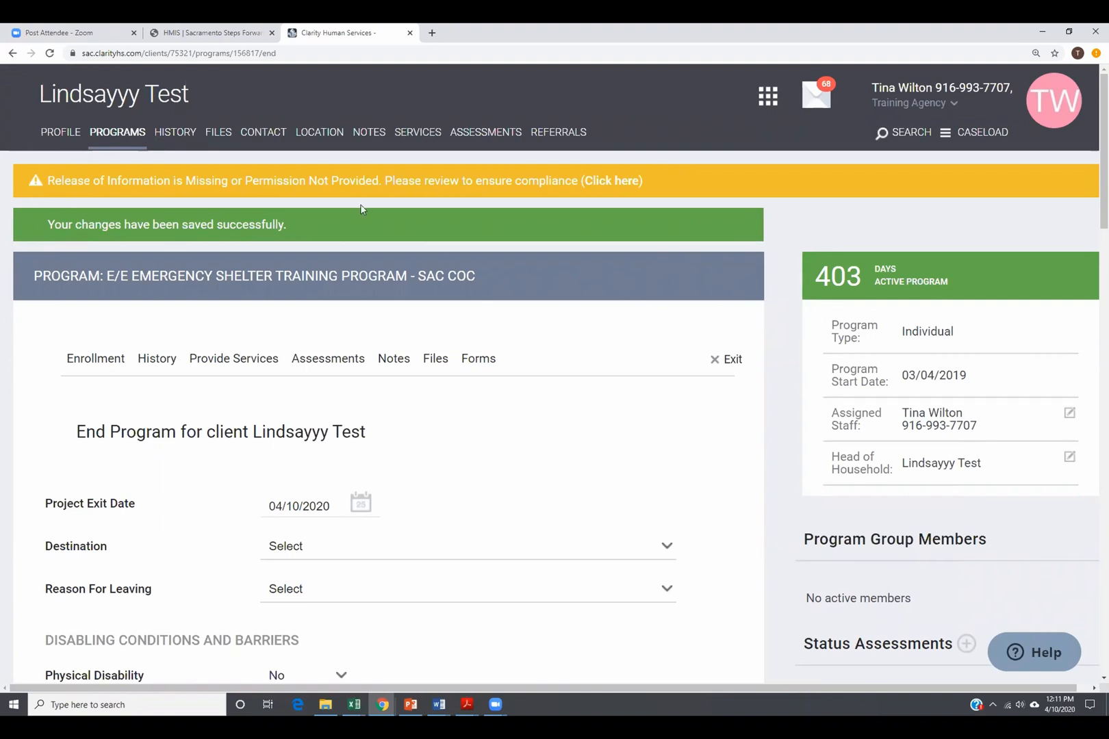
left_click(51, 54)
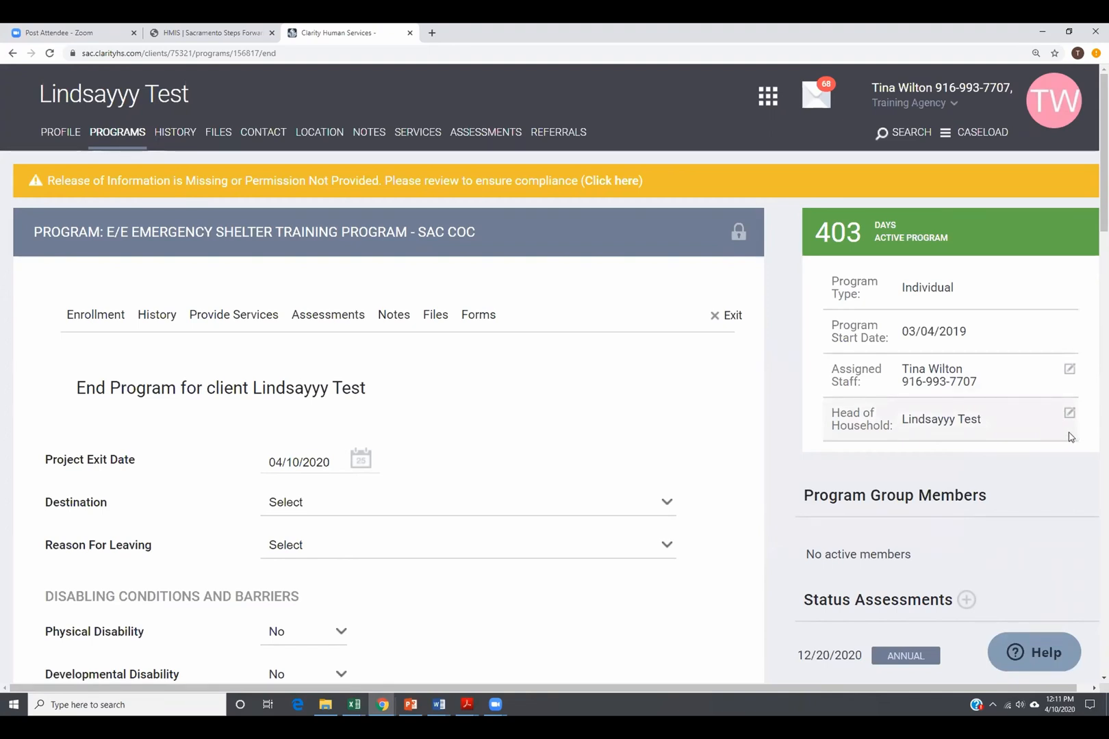
scroll(1071, 437, "down", 2)
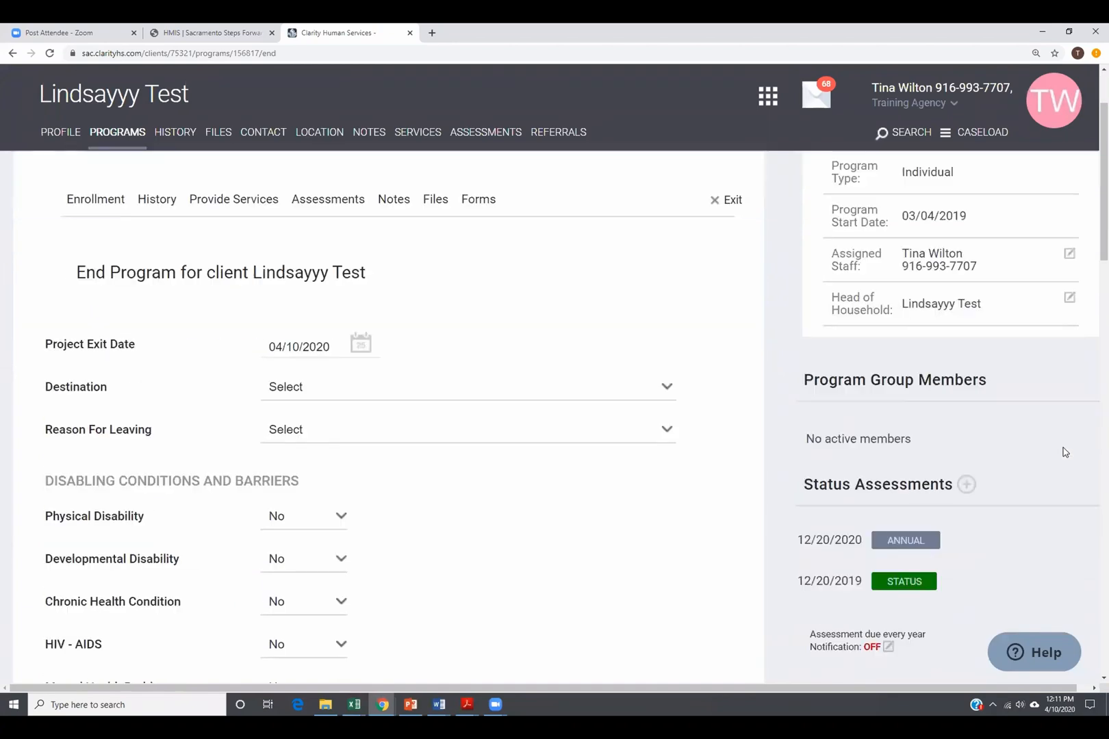